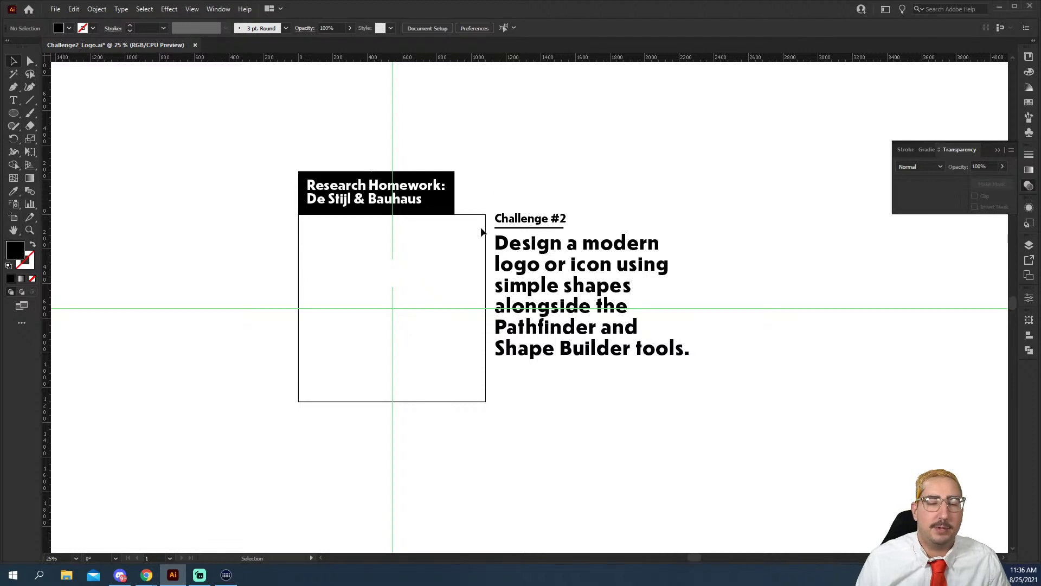
key("z")
left_click(465, 290)
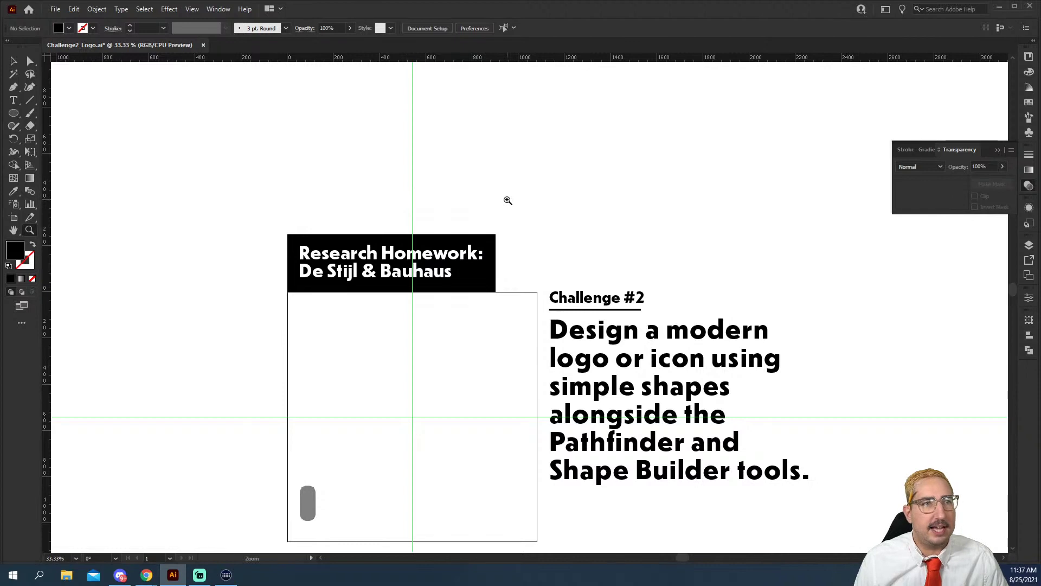
key("h")
key("e")
key("l")
key("l")
key("o")
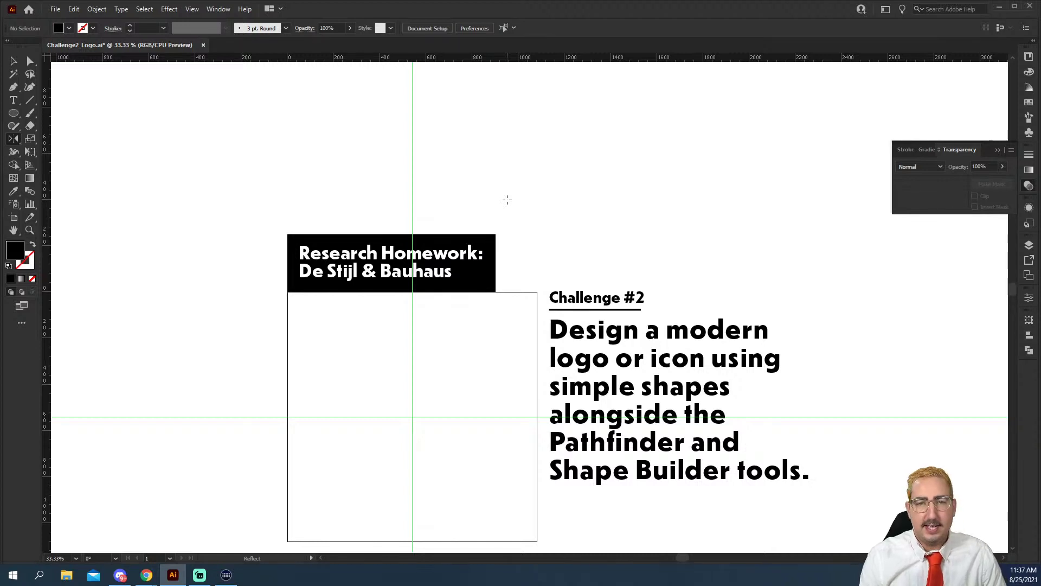
Draw a black square about 254 px wide above the Research Homework box and place a copy beside it.
key("m")
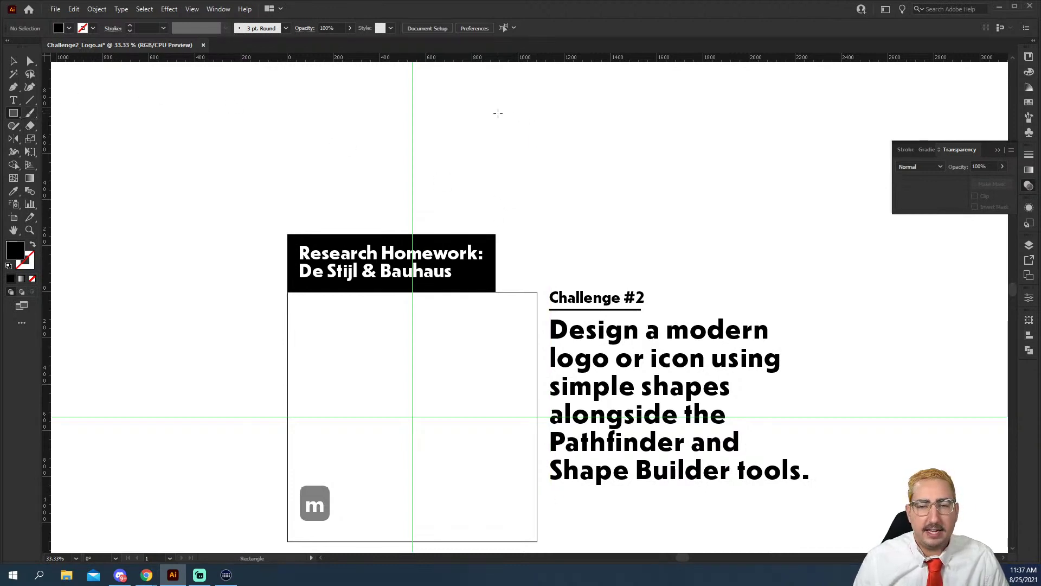
left_click_drag(497, 113, 629, 143)
key("v")
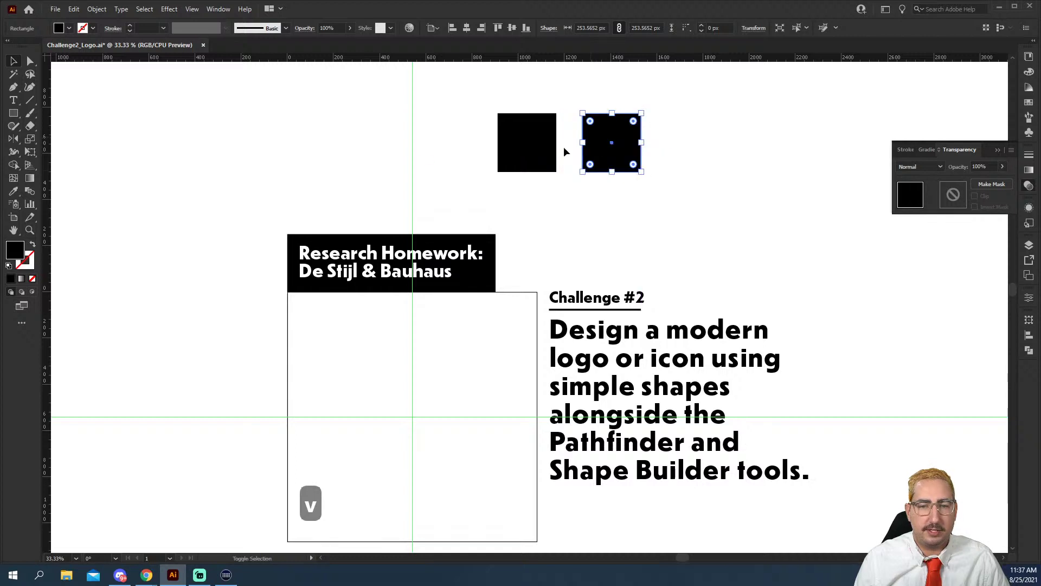
Fill the copied square with light gray EAEAEA.
double_click(15, 250)
left_click(437, 194)
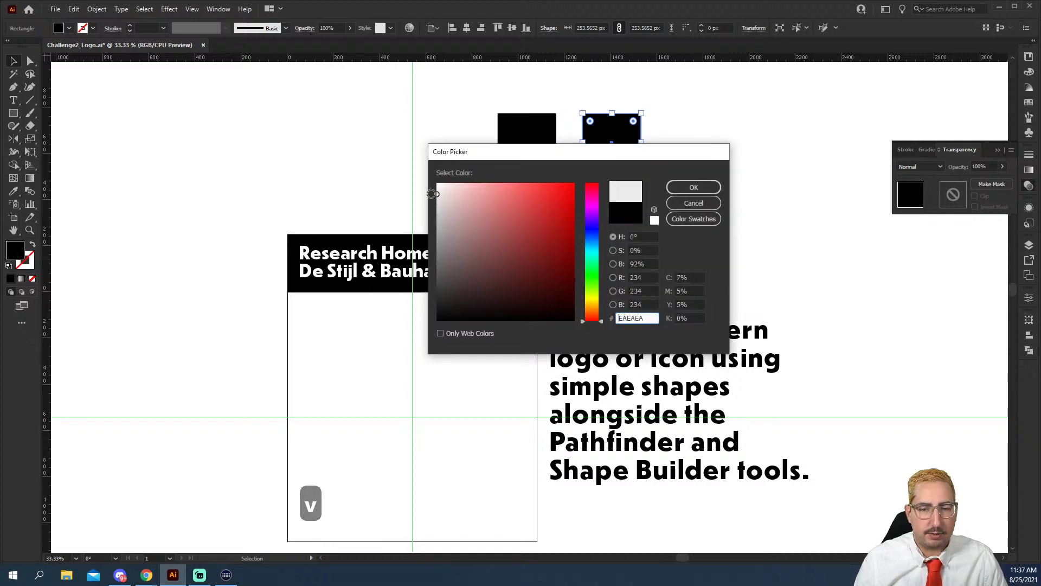
left_click(669, 187)
Duplicate the light gray square beside it and fill the new copy with the darker red swatch.
left_click_drag(620, 146, 692, 144)
left_click(1028, 102)
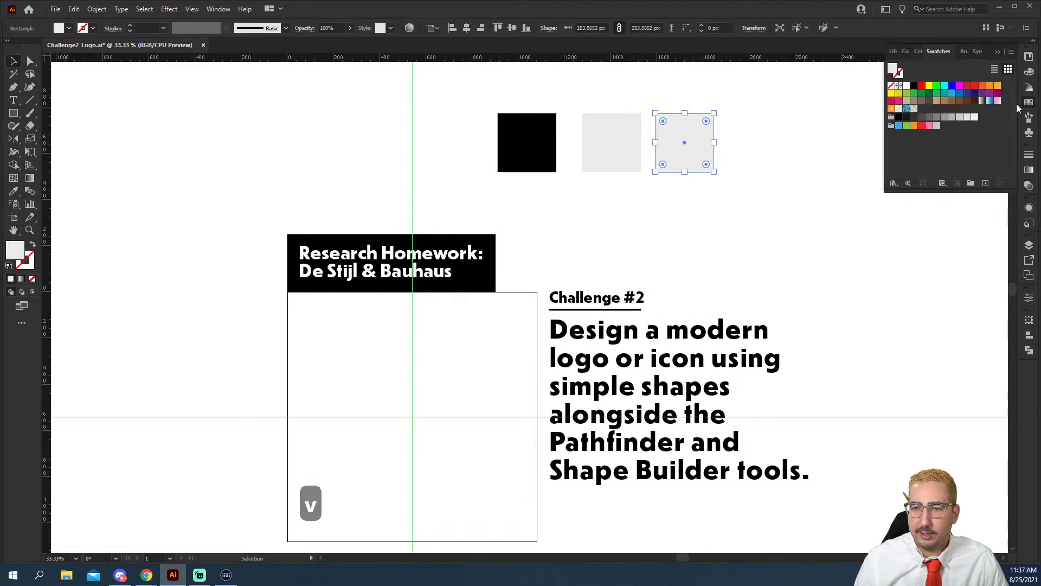
left_click(921, 86)
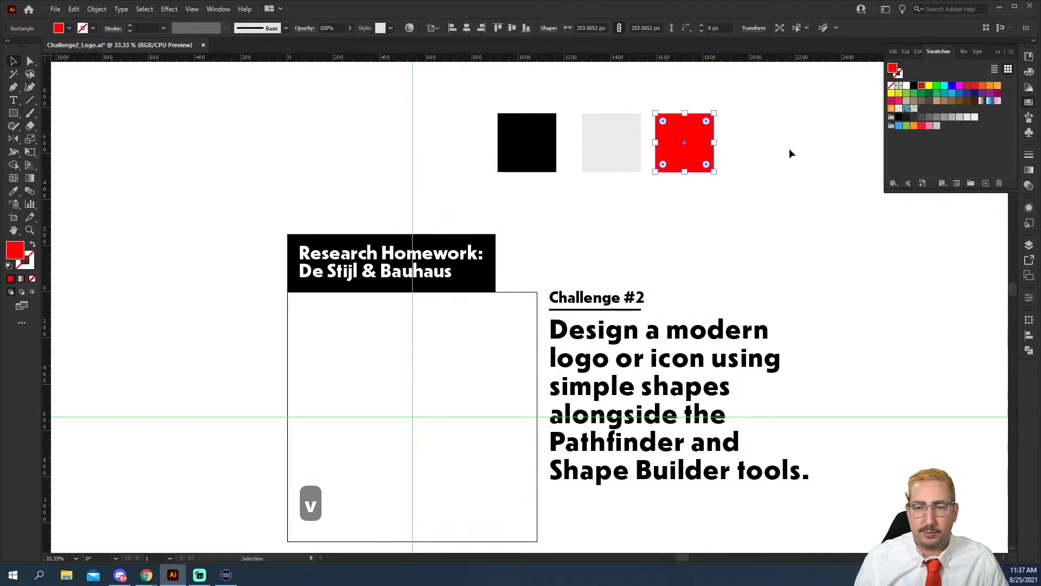
left_click(789, 148)
left_click(680, 152)
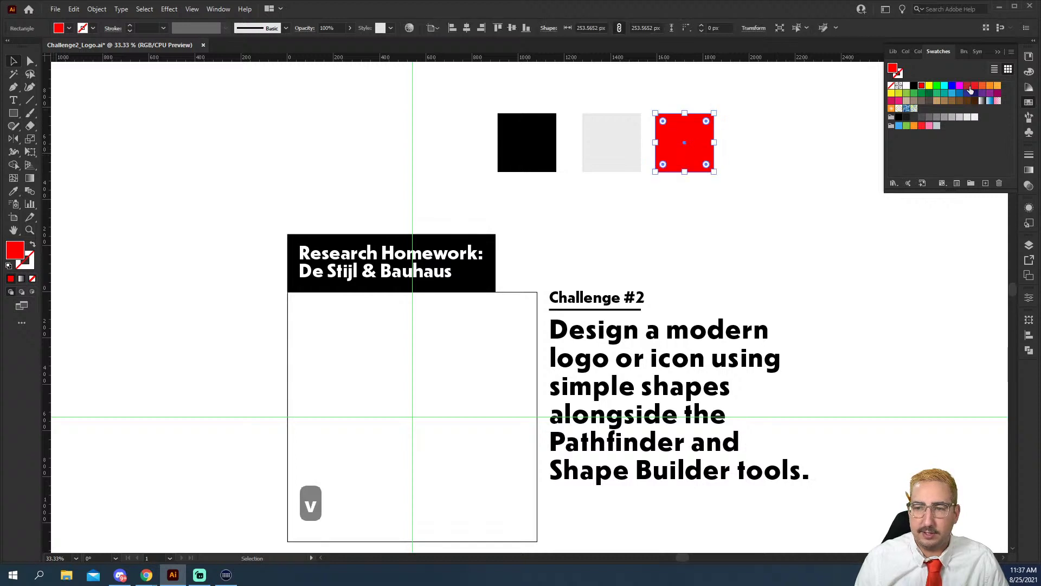
left_click(967, 86)
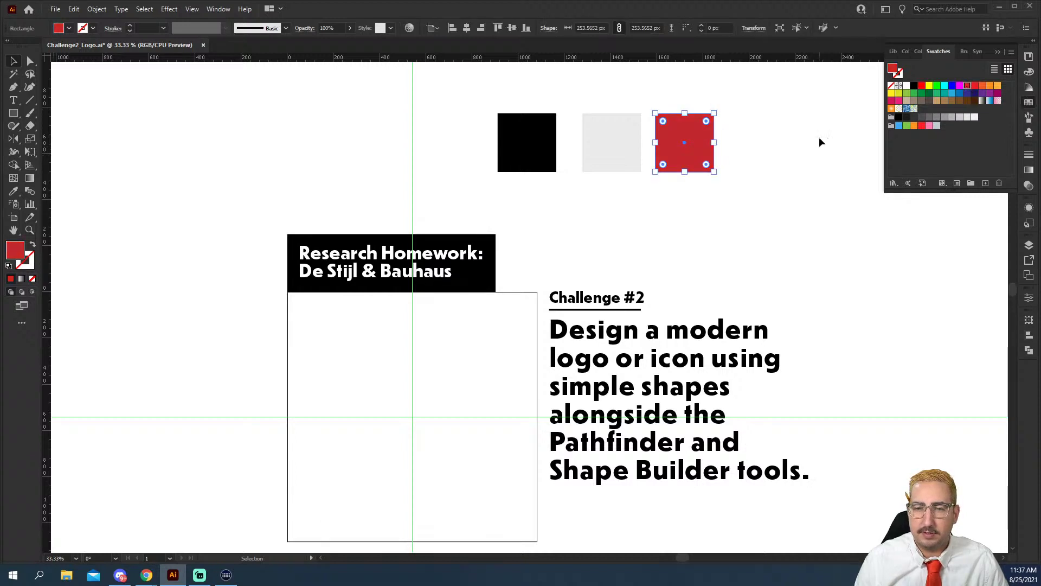
left_click(791, 181)
Draw a red square about 237 px wide in the empty area left of the artboard.
left_click_drag(536, 354, 539, 233)
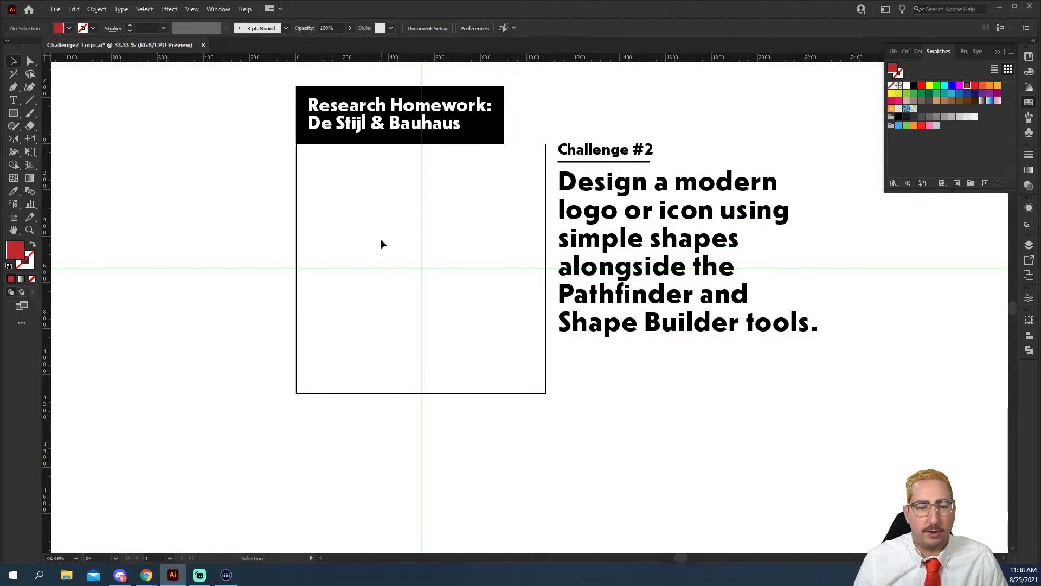
scroll(330, 288, "left", 10)
scroll(330, 289, "up", 3)
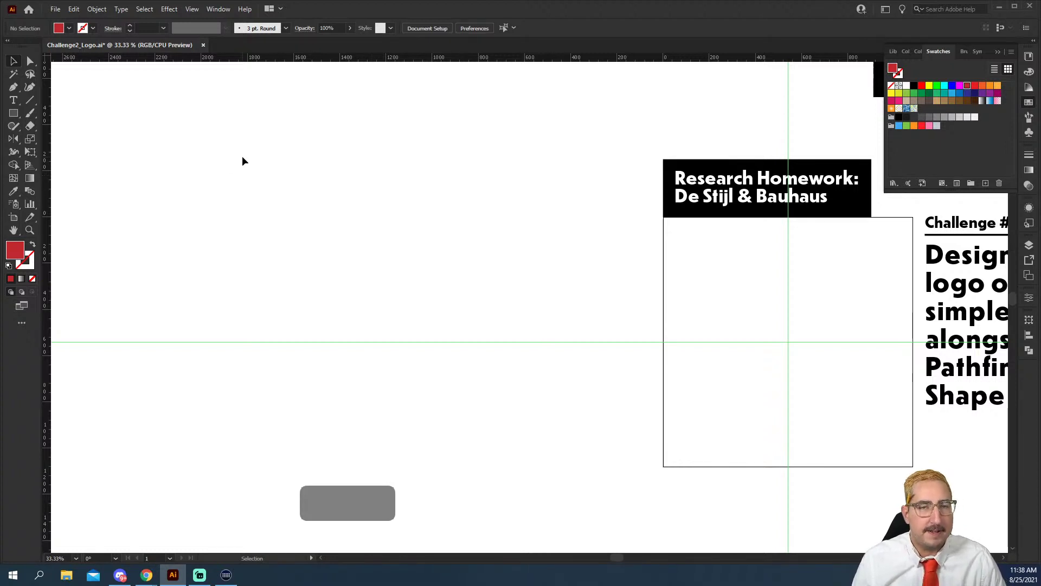
key("m")
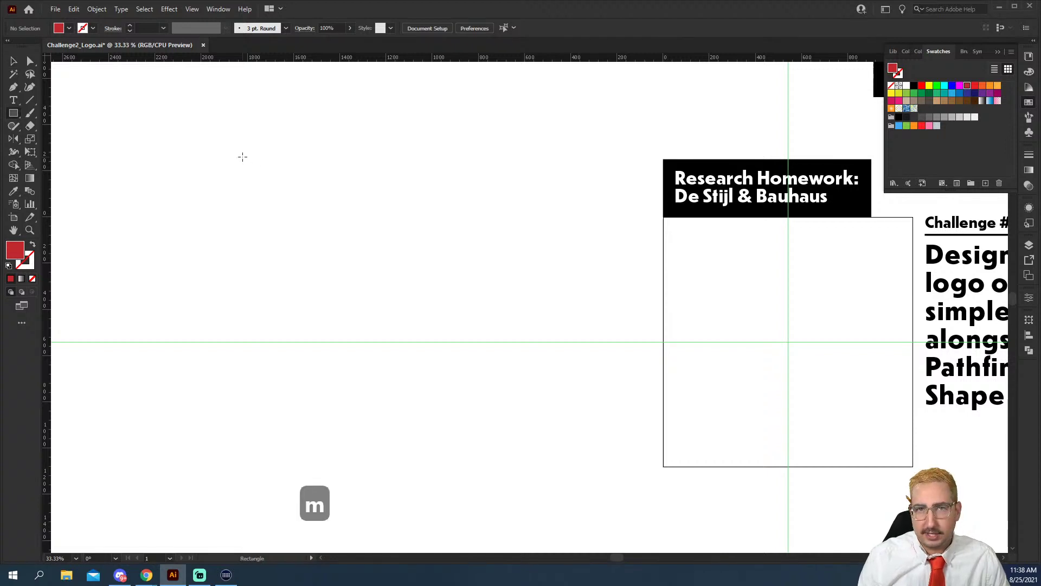
left_click_drag(230, 120, 284, 171)
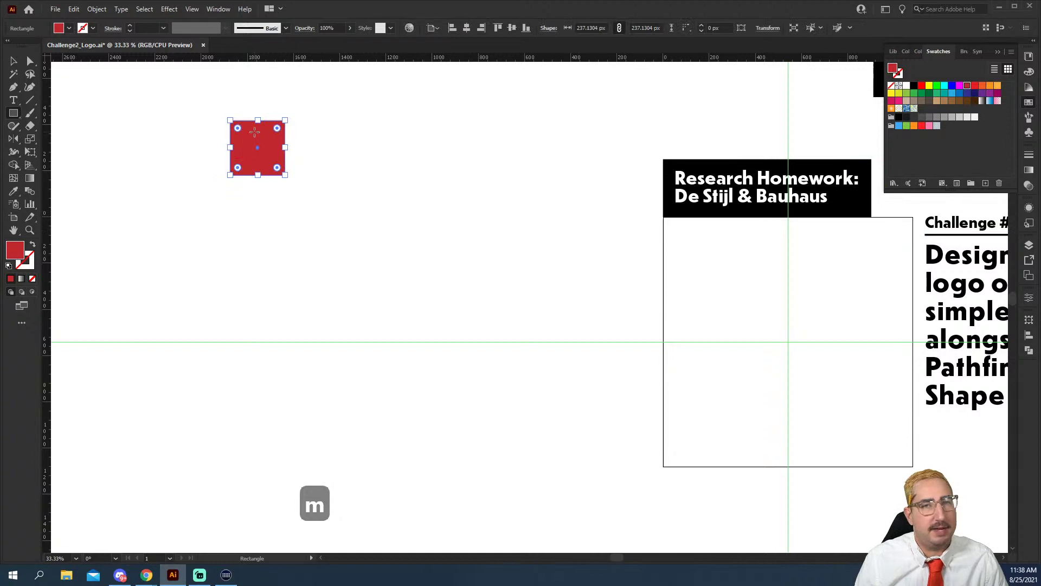
key("v")
left_click(367, 178)
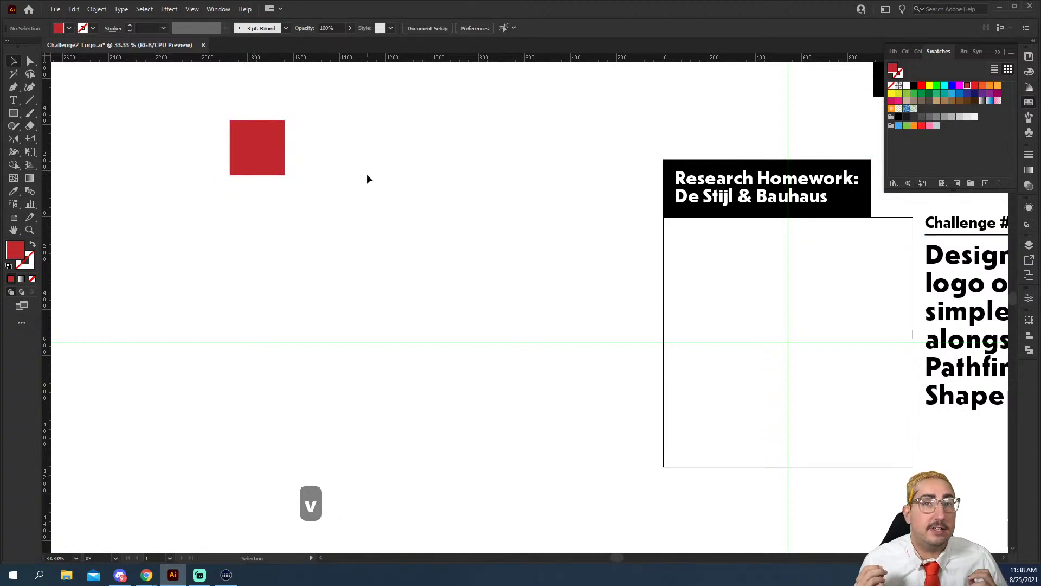
Draw a red circle beside the red square, matching the square's height.
key("l")
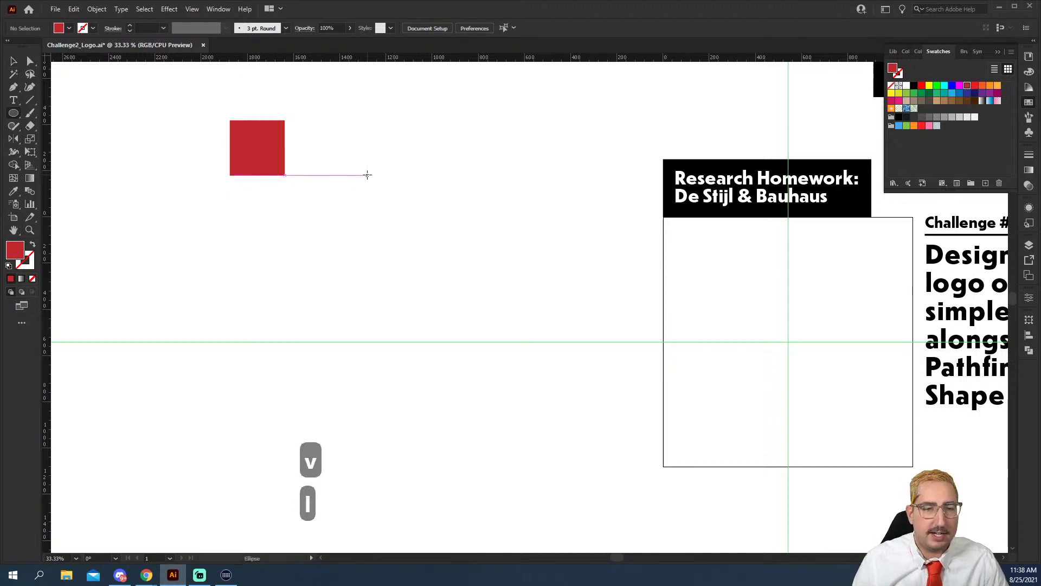
left_click_drag(339, 121, 316, 119)
key("ctrl+z")
key("v")
left_click(433, 163)
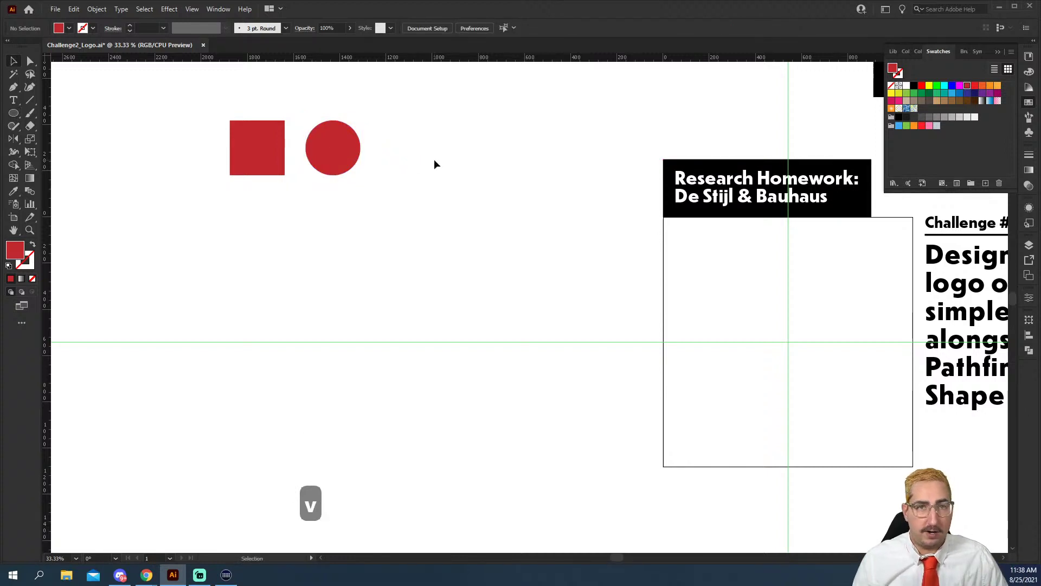
Draw a three-sided polygon as a red triangle beside the circle, matching the height of the other shapes.
left_click(15, 116)
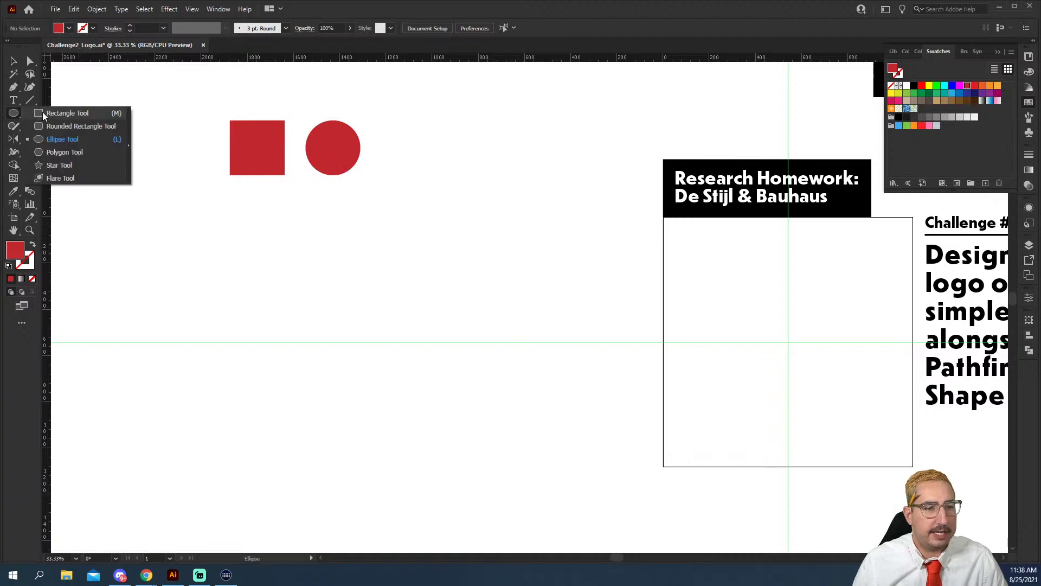
left_click(60, 154)
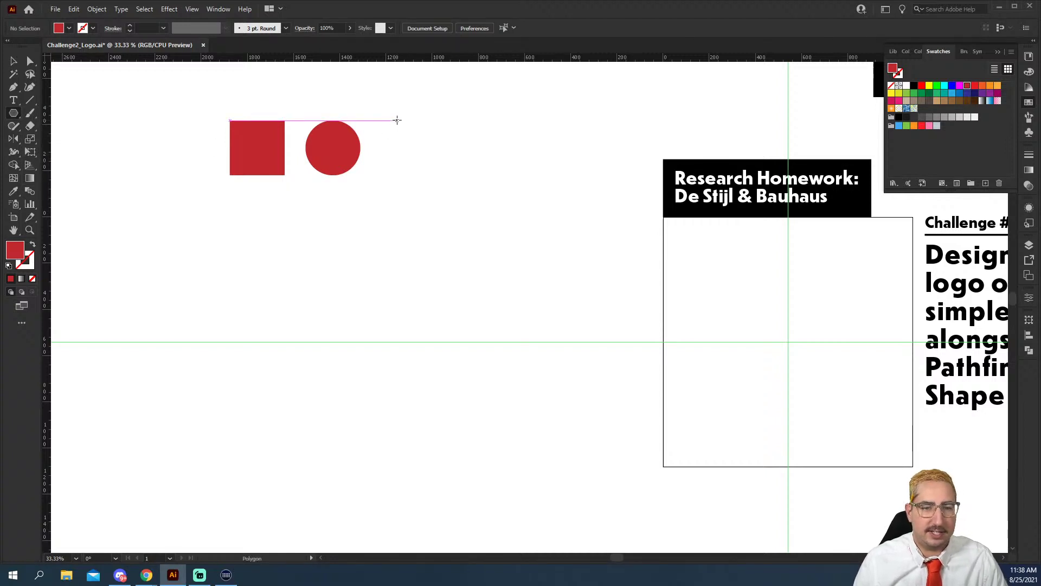
mouse_move(396, 120)
left_mouse_down()
mouse_move(448, 170)
mouse_move(428, 135)
mouse_move(431, 119)
mouse_move(400, 131)
mouse_move(394, 119)
mouse_move(376, 120)
mouse_move(422, 166)
mouse_move(407, 132)
mouse_move(419, 120)
mouse_move(394, 119)
left_mouse_up()
key("ctrl+z")
key("Up")
key("Up")
key("Up")
key("Up")
key("Down")
key("Down")
key("Down")
key("Down")
key("Down")
key("Down")
key("Down")
key("Down")
key("v")
left_click_drag(417, 161, 434, 174)
left_click(481, 180)
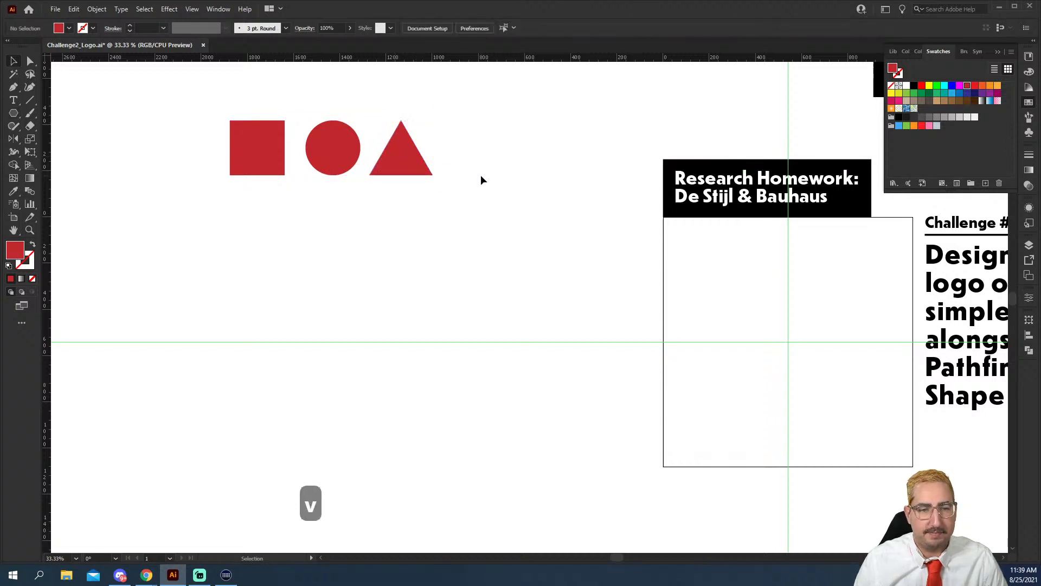
Create a 3-point star with radii of 25 px and 50 px to the right of the large triangle.
left_click(15, 113)
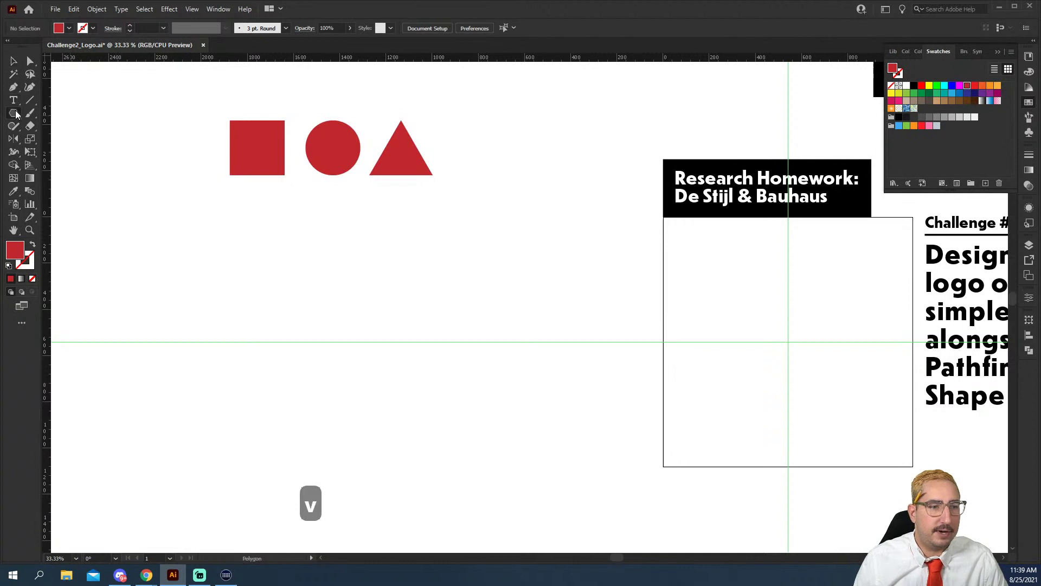
left_click_drag(16, 109, 47, 164)
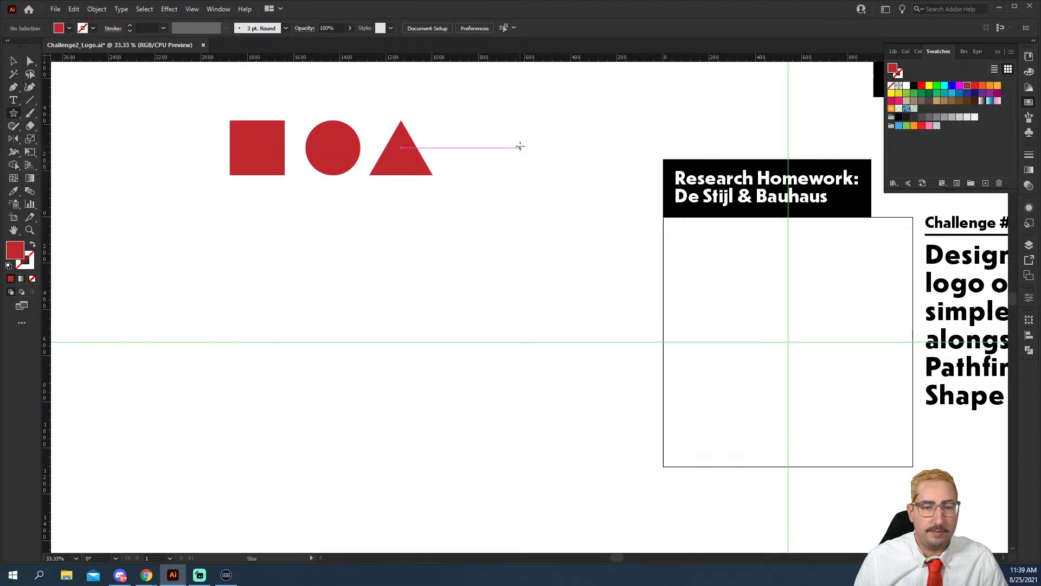
left_click(500, 144)
type("3")
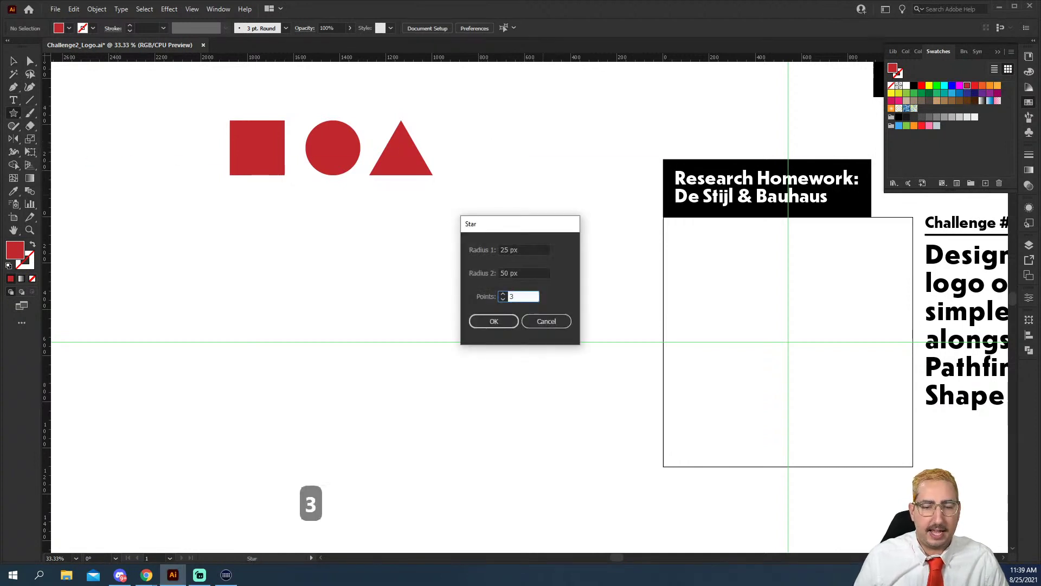
key("Return")
Rotate the small star-made triangle to point upward and scale it up to about the size of the neighbouring shapes.
key("r")
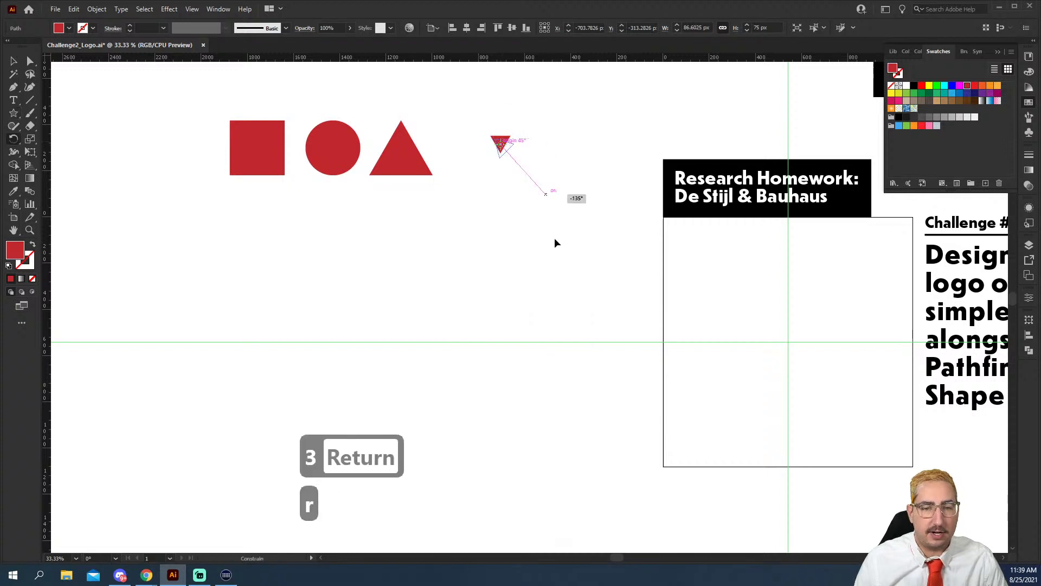
key("s")
key("v")
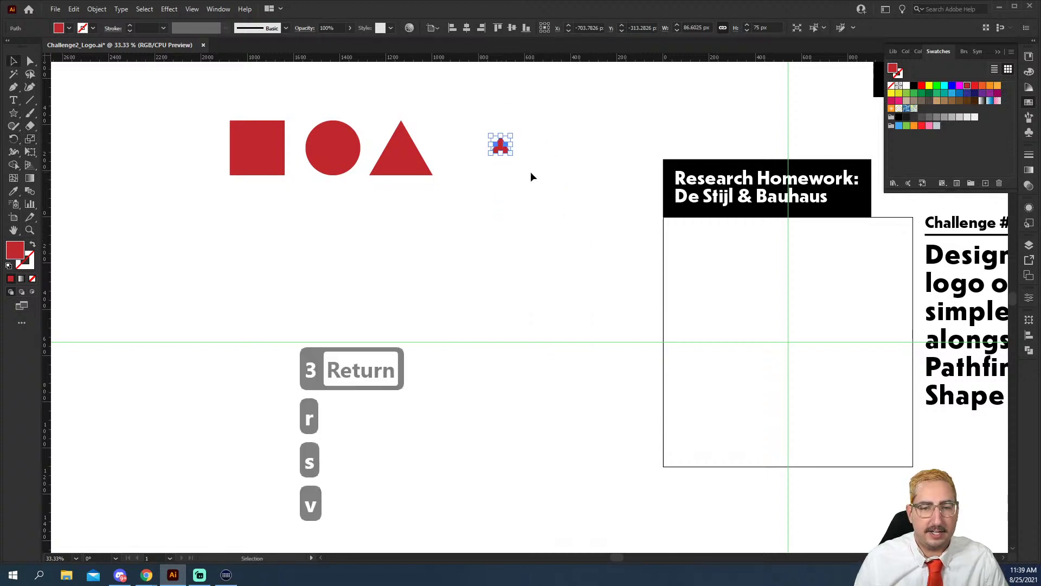
key("s")
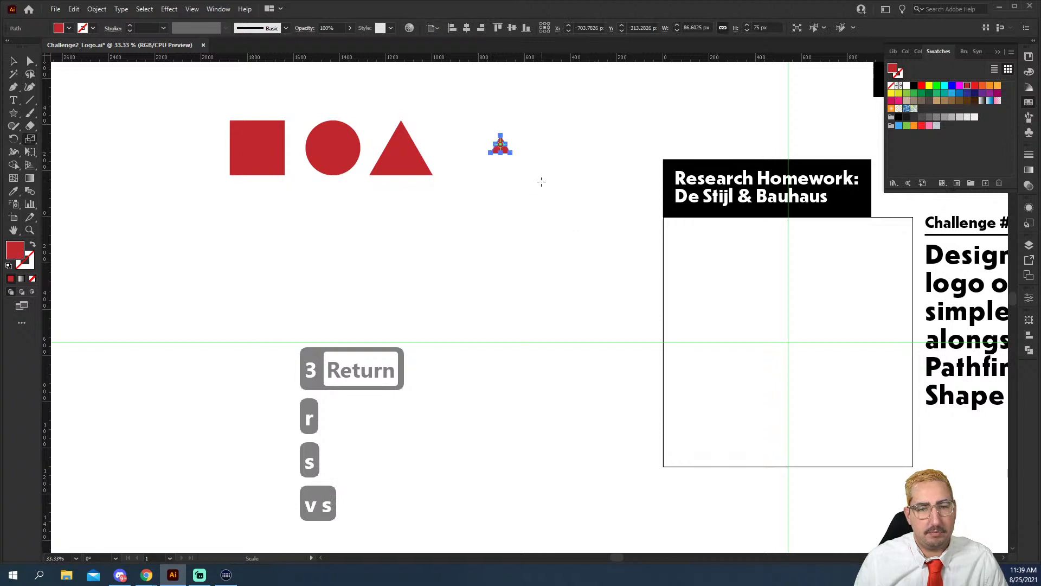
key("v")
key("s")
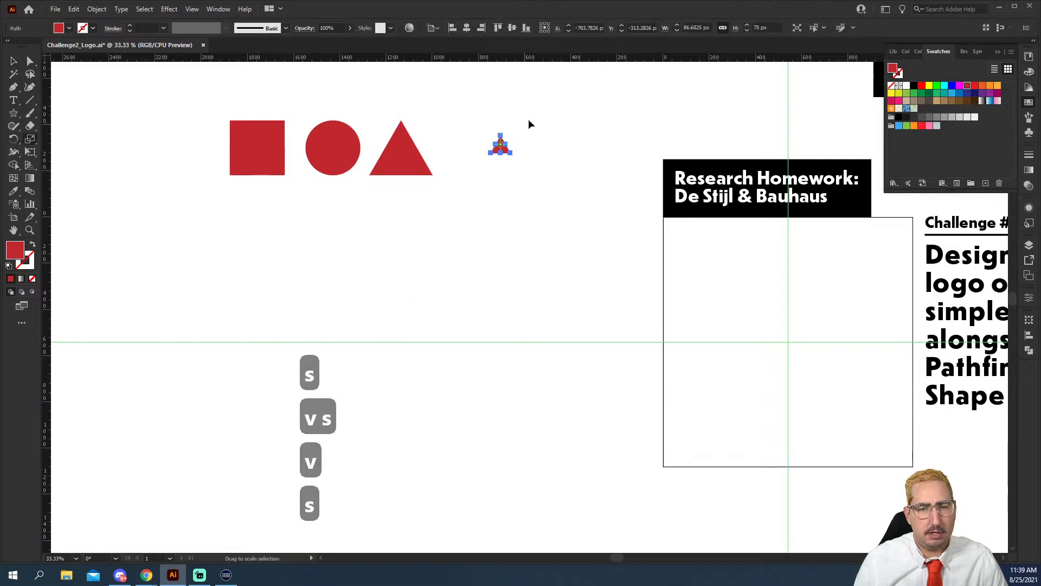
left_click_drag(542, 118, 637, 93)
key("v")
left_click(574, 334)
Draw a red circle about 826 px in diameter centred on the artboard's guide intersection.
left_click_drag(573, 334, 472, 279)
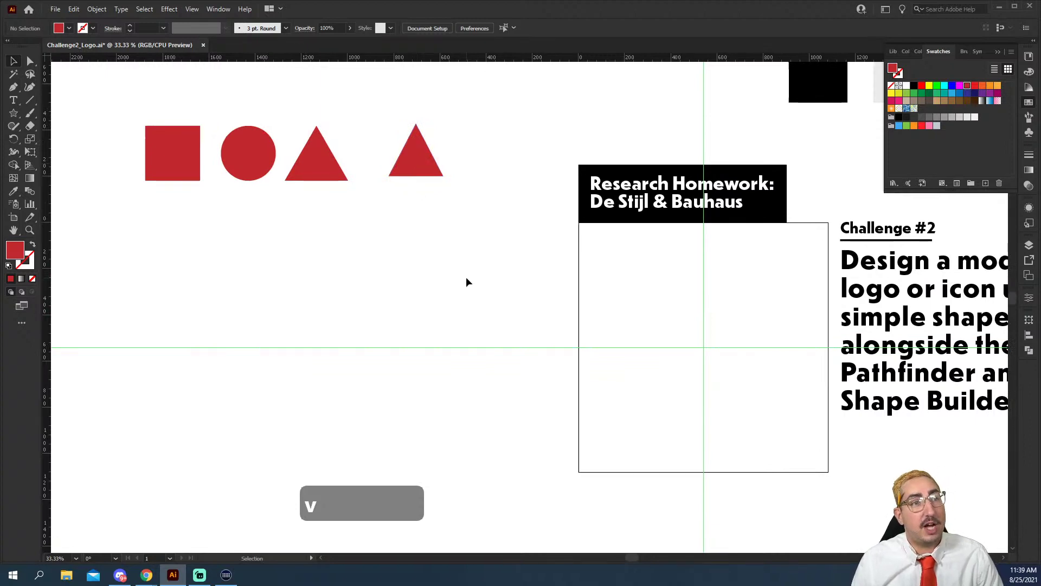
left_click_drag(672, 324, 471, 260)
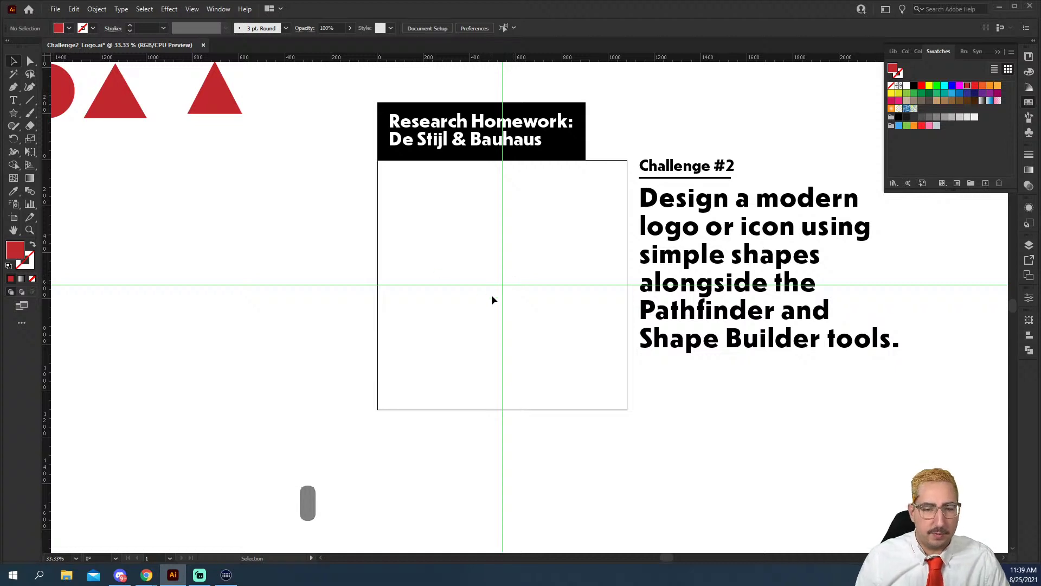
key("l")
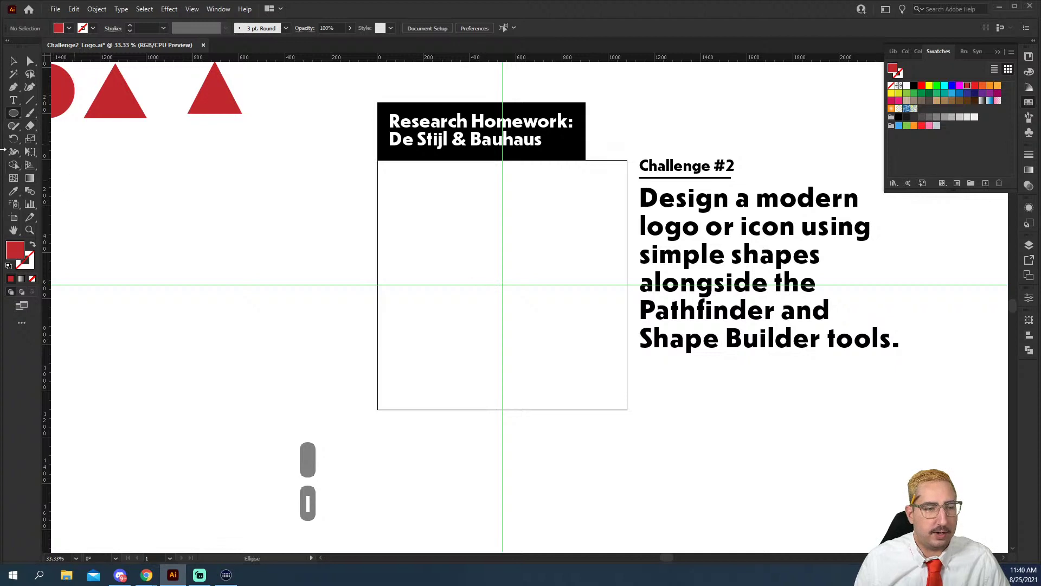
left_click_drag(502, 286, 408, 193)
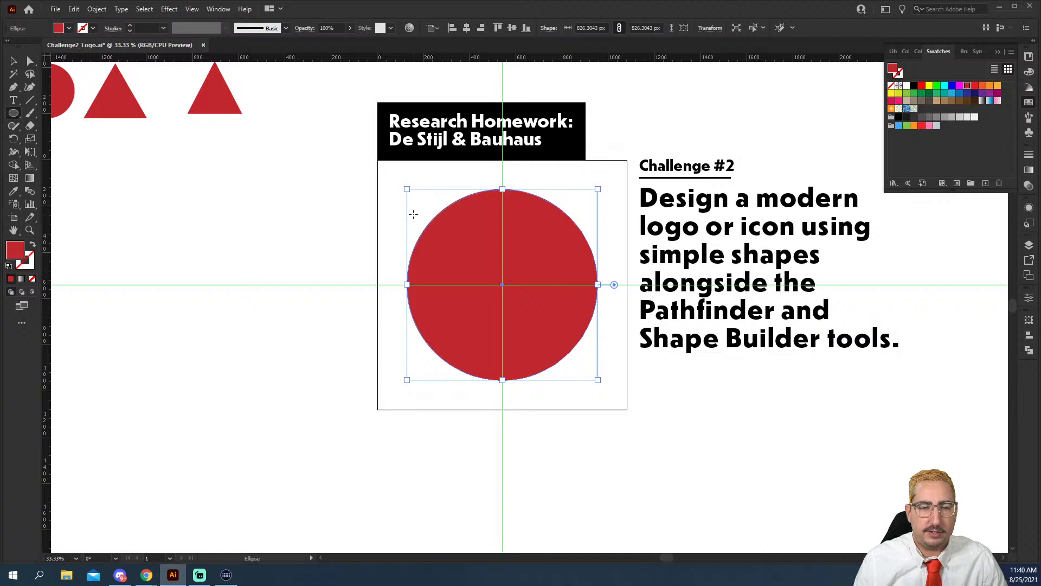
key("v")
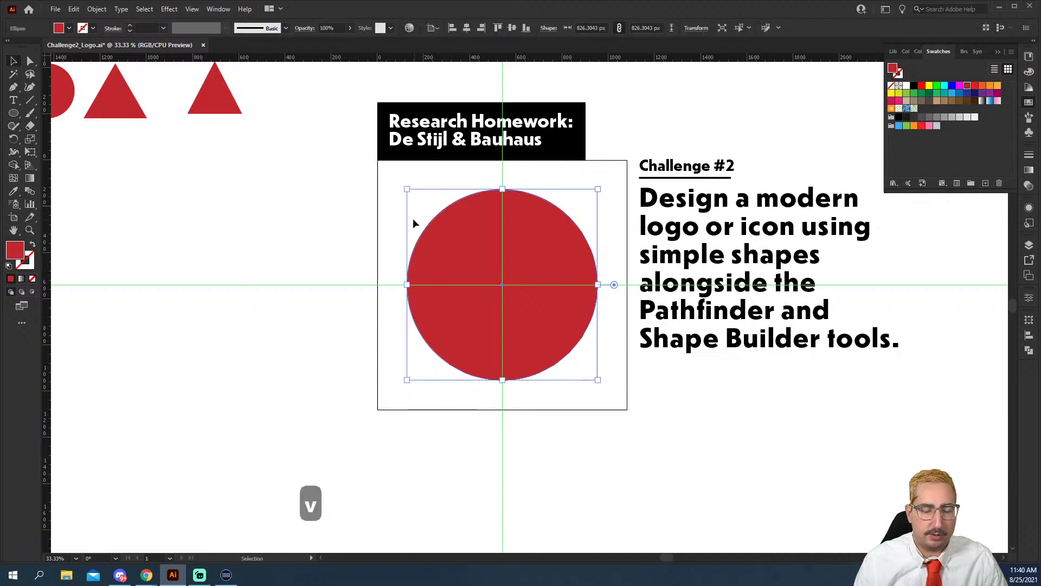
Try swapping the large circle's red fill to its stroke and increasing the stroke weight.
key("shift+x")
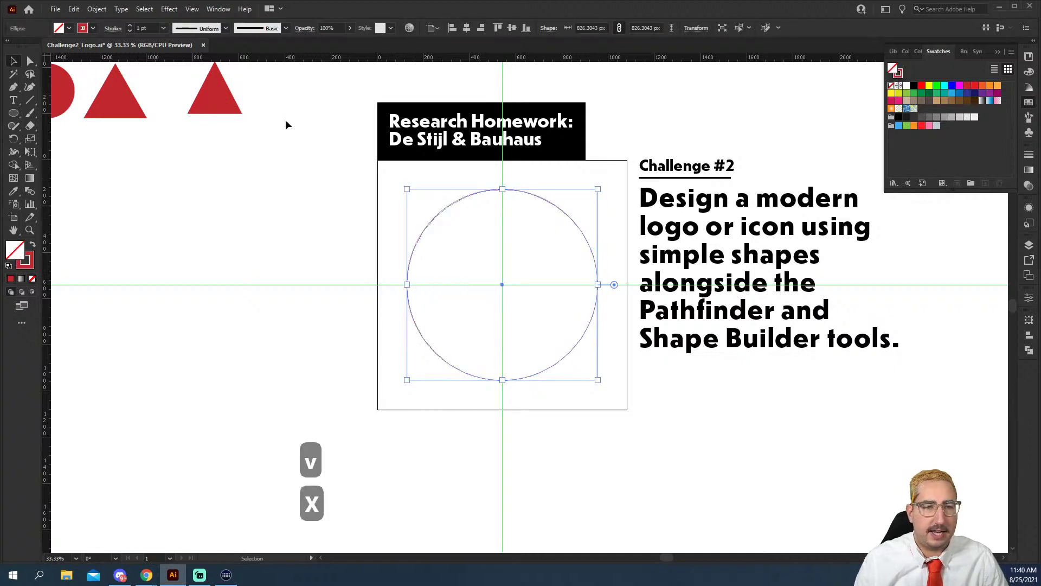
left_click(147, 28)
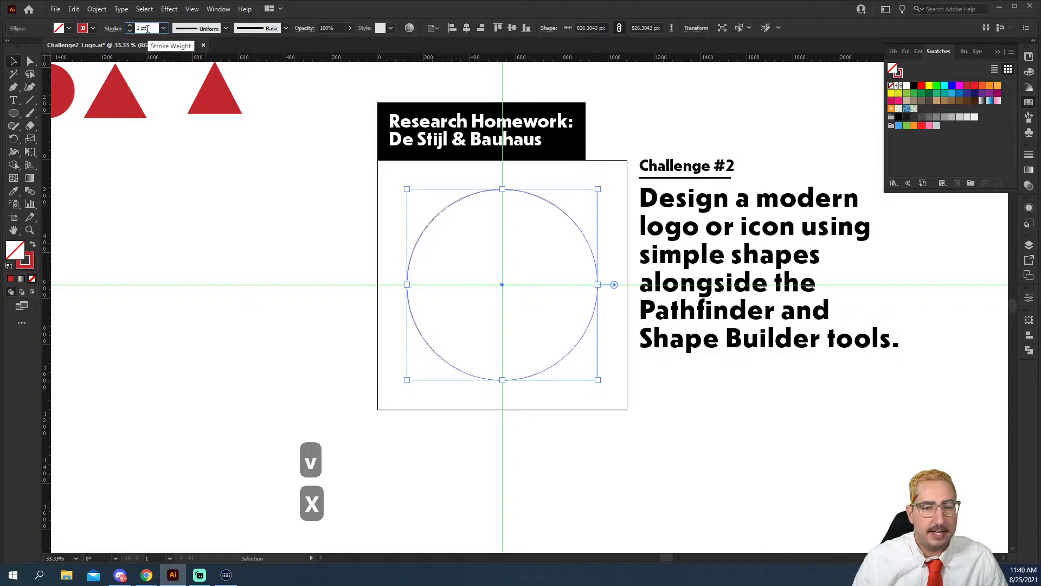
key("shift+Up")
key("shift+Up")
key("shift+Up")
key("shift+Up")
key("shift+Up")
key("shift+Up")
Undo the stroke weight increases and the fill and stroke swap on the large circle.
key("ctrl+z")
key("ctrl+z")
key("ctrl+z")
key("ctrl+z")
key("ctrl+z")
key("ctrl+z")
key("ctrl+z")
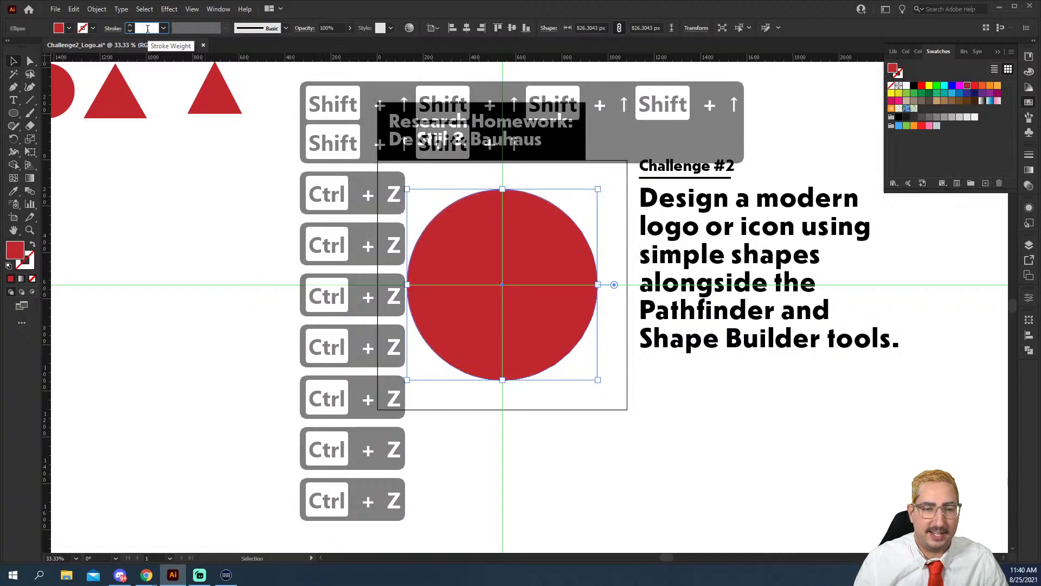
left_click(505, 247)
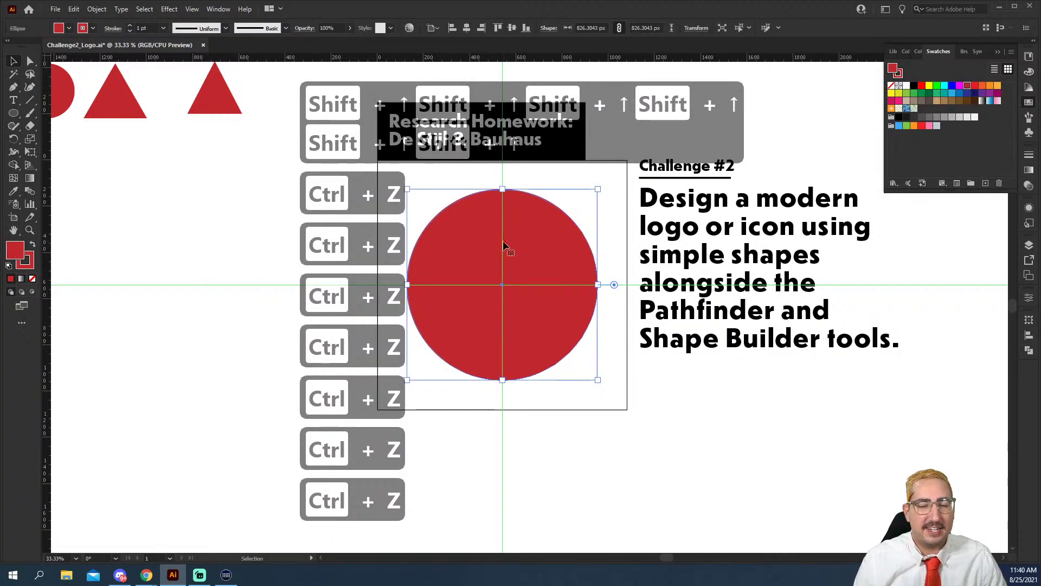
left_click(568, 174)
key("l")
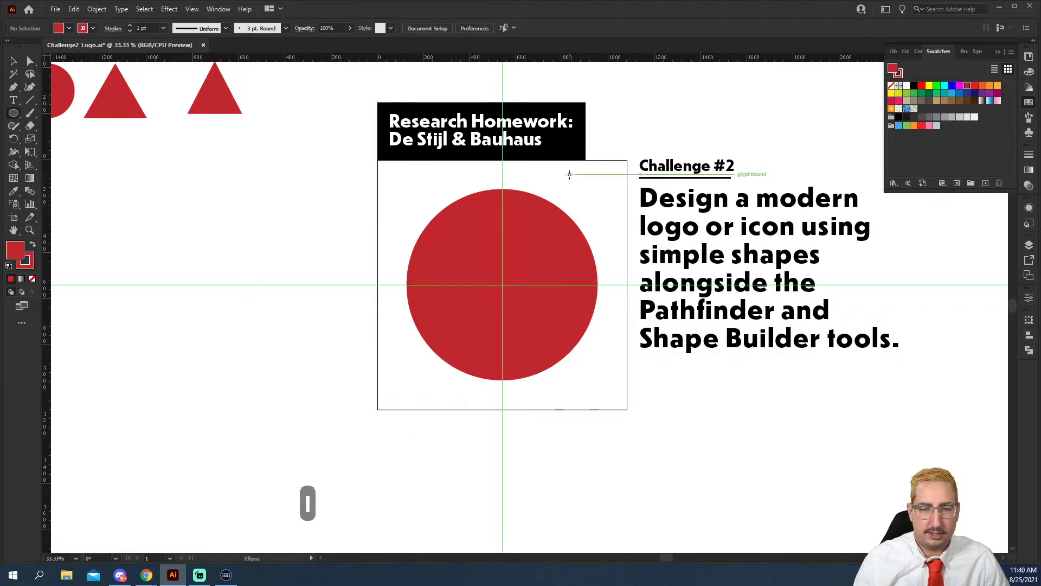
left_click_drag(502, 283, 437, 213)
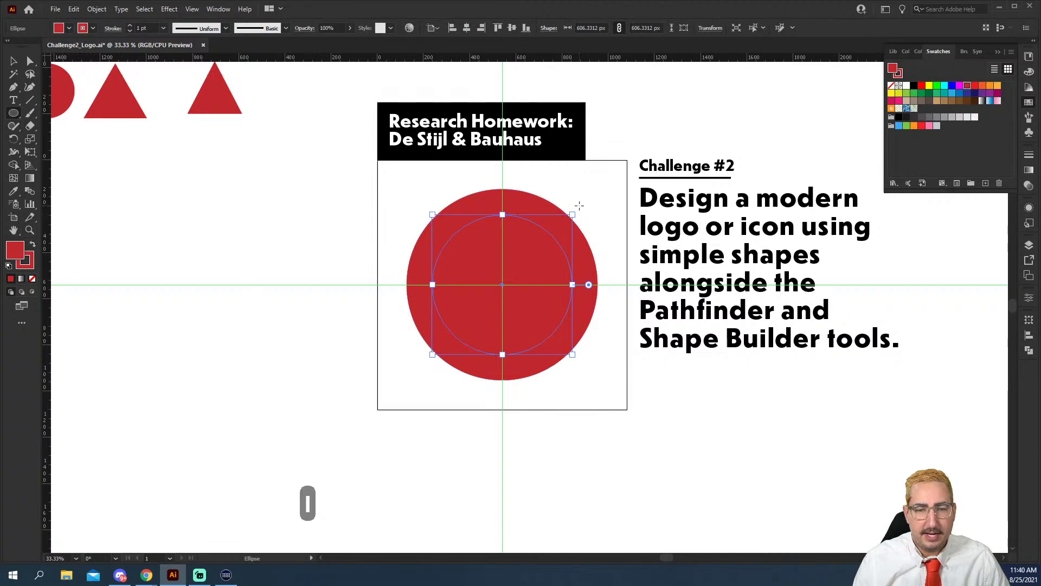
key("s")
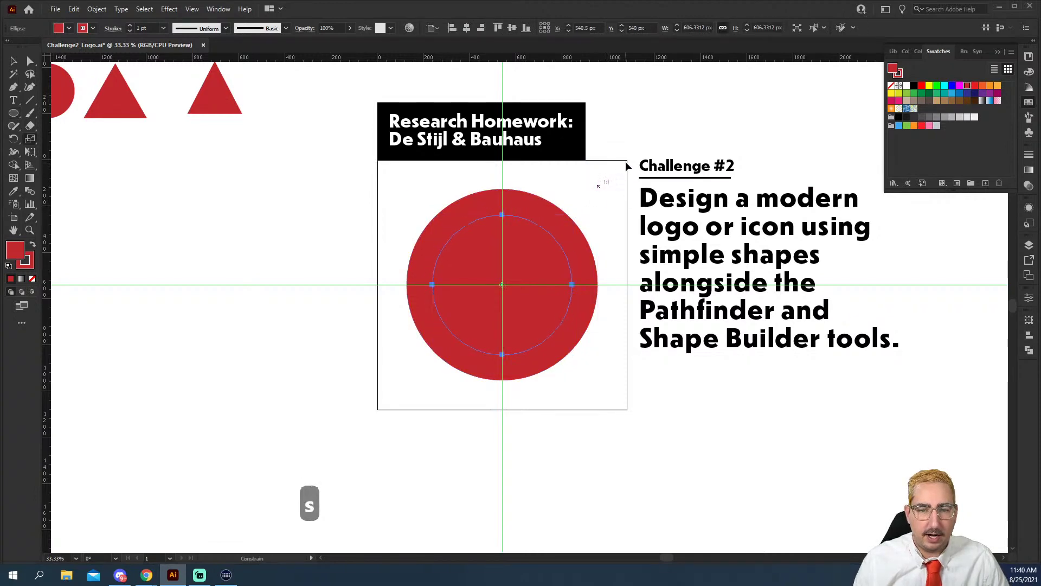
key("ctrl+z")
key("ctrl+shift+z")
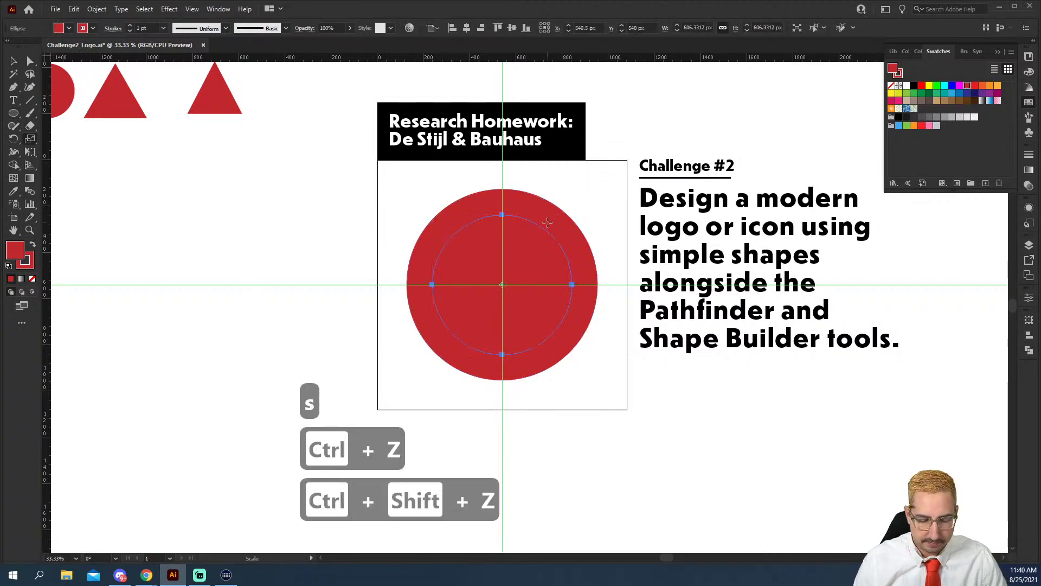
key("BackSpace")
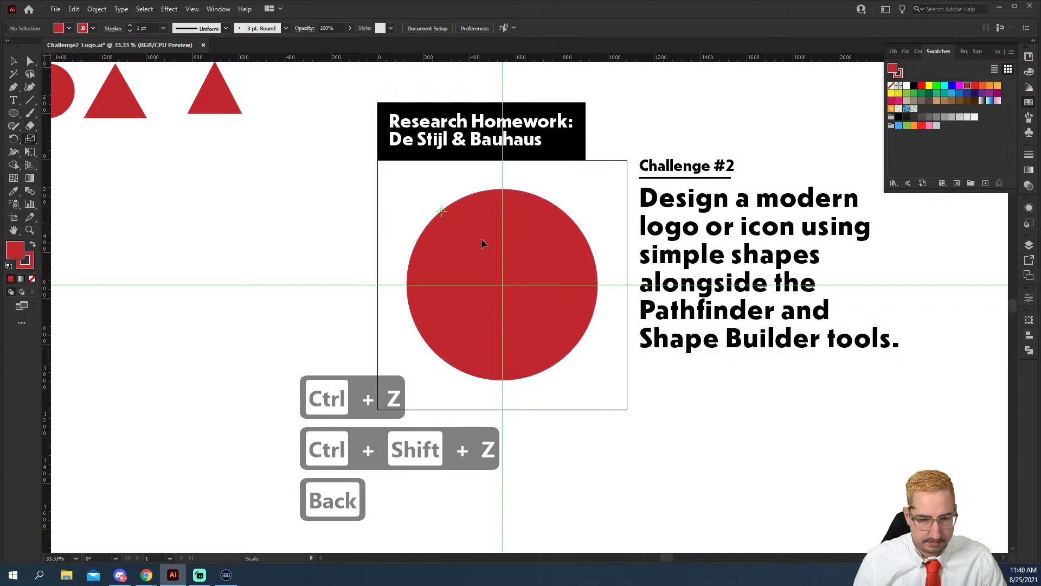
Draw a second circle about 708 px in diameter, concentric with the red circle, and fill it cyan.
key("v")
key("l")
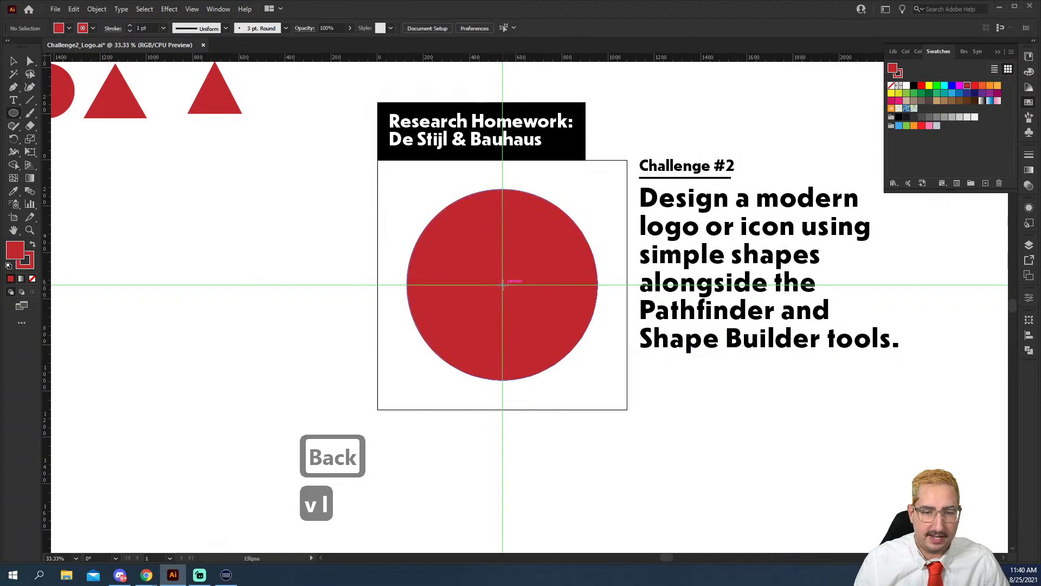
left_click_drag(503, 285, 432, 203)
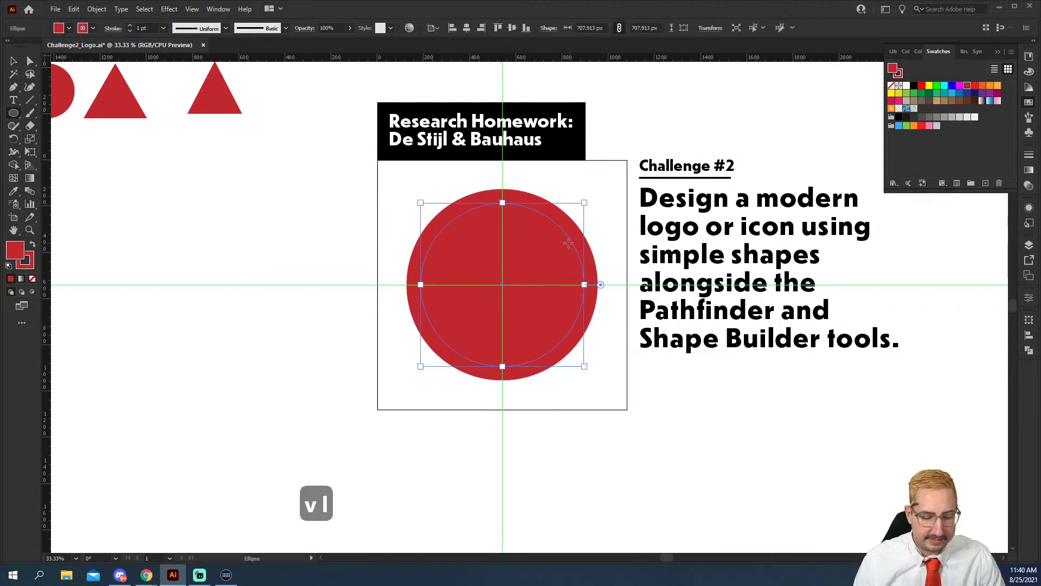
key("v")
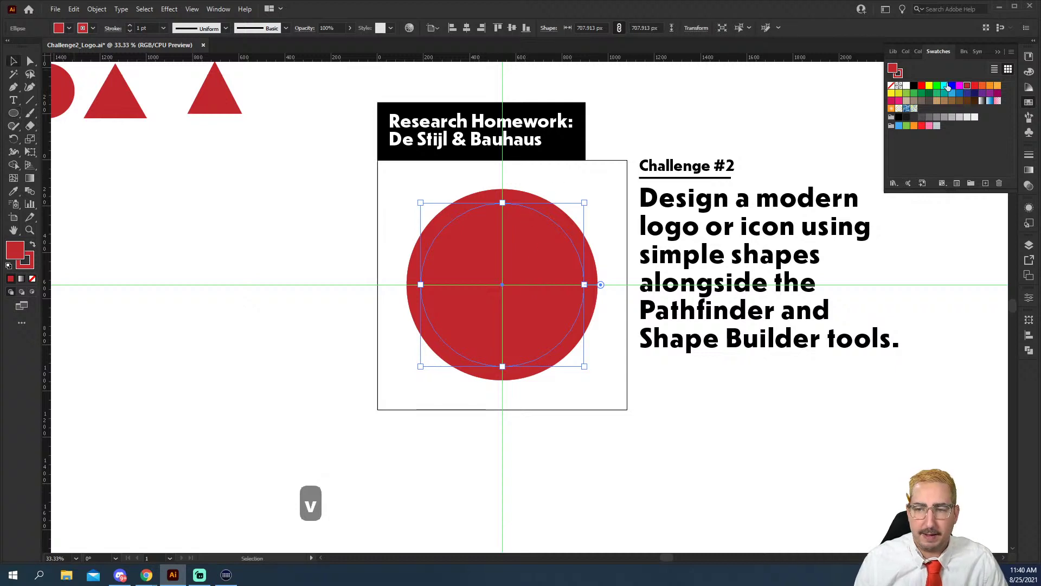
left_click(944, 86)
left_click(567, 189)
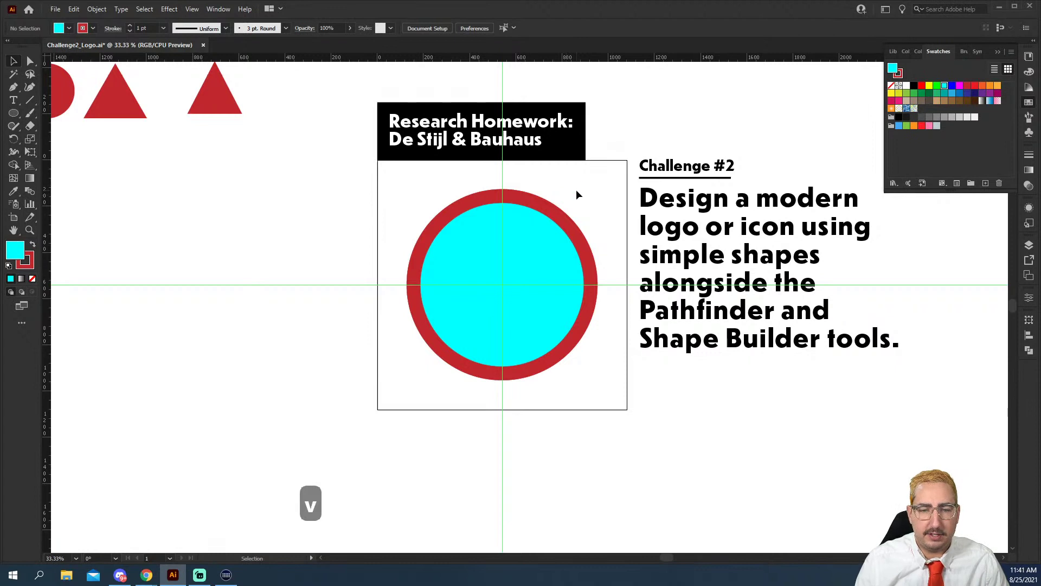
Try subtracting the cyan circle from the large red circle with Pathfinder's Minus Front.
left_click(533, 249)
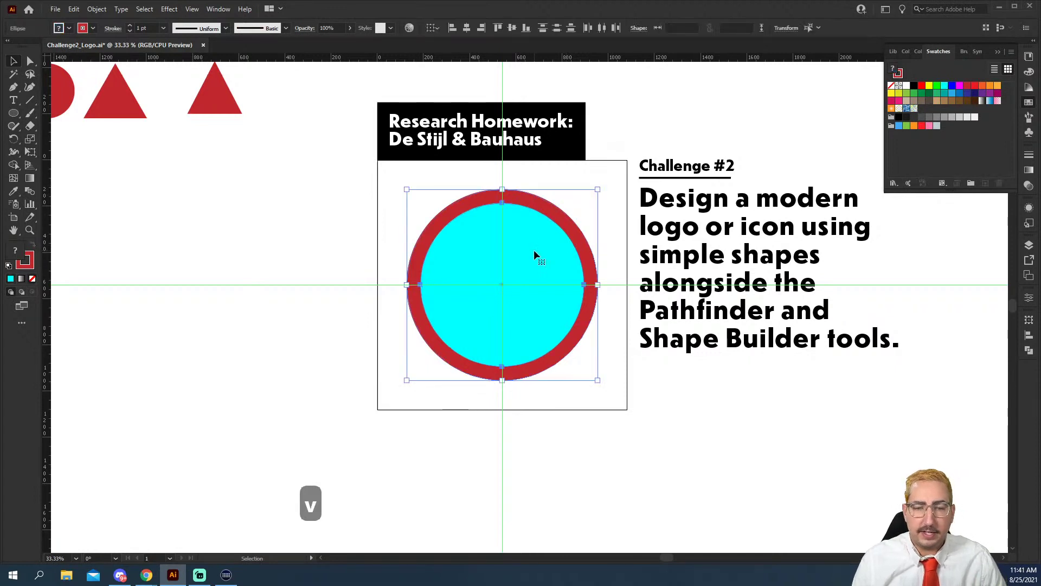
left_click(1029, 351)
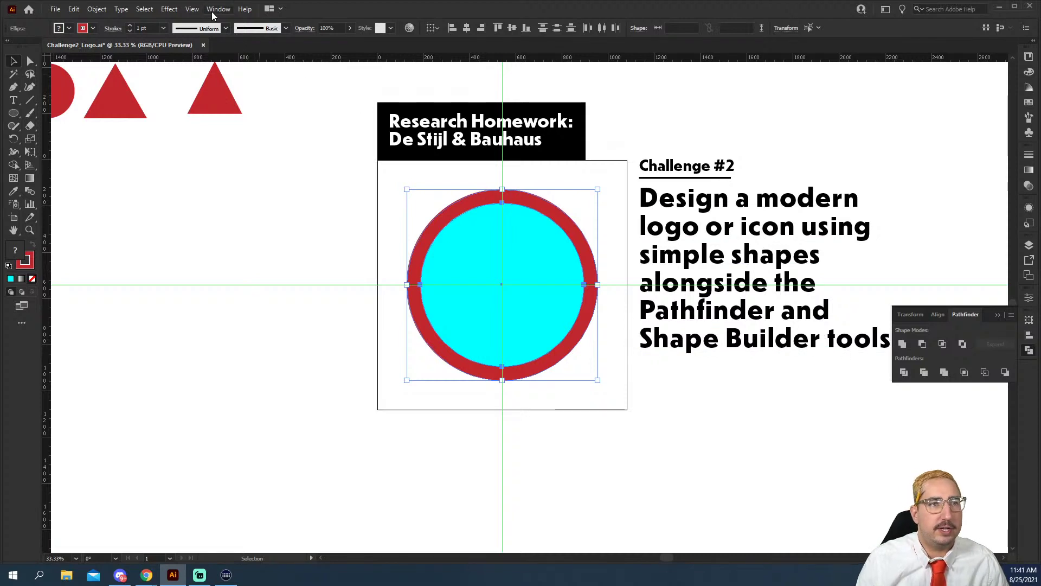
left_click(923, 346)
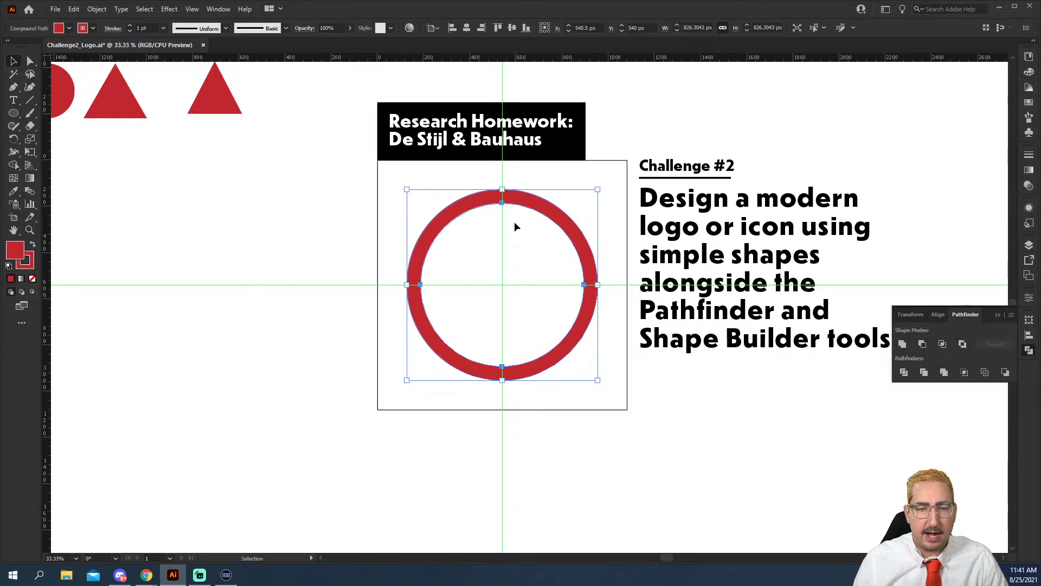
left_click(395, 184)
Draw a rectangle about 529 × 483 px over the ring's upper-left quarter, fill it dark blue and send it to the back.
key("m")
key("m")
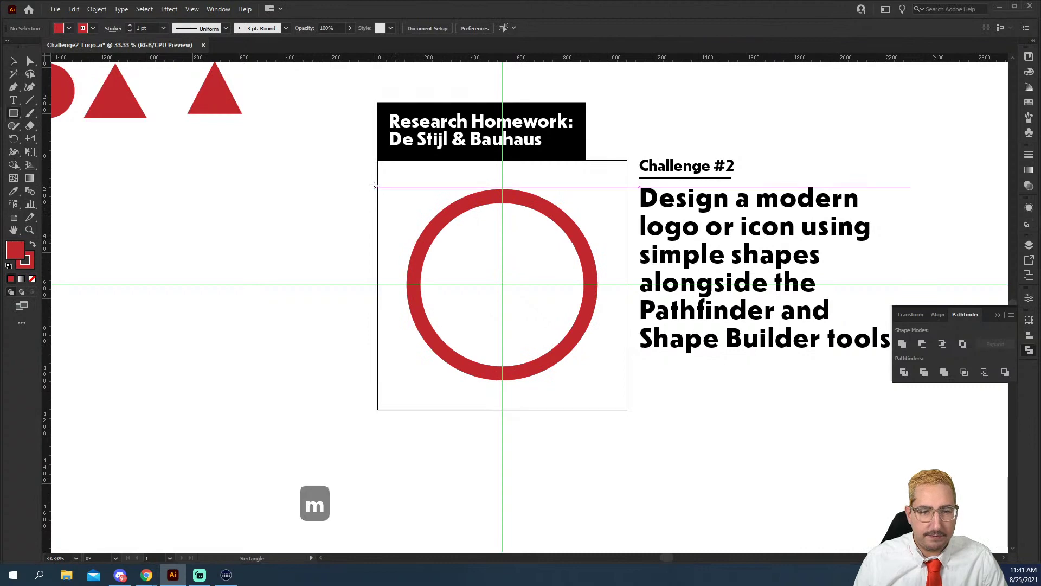
left_click_drag(378, 177, 499, 288)
left_click(1028, 101)
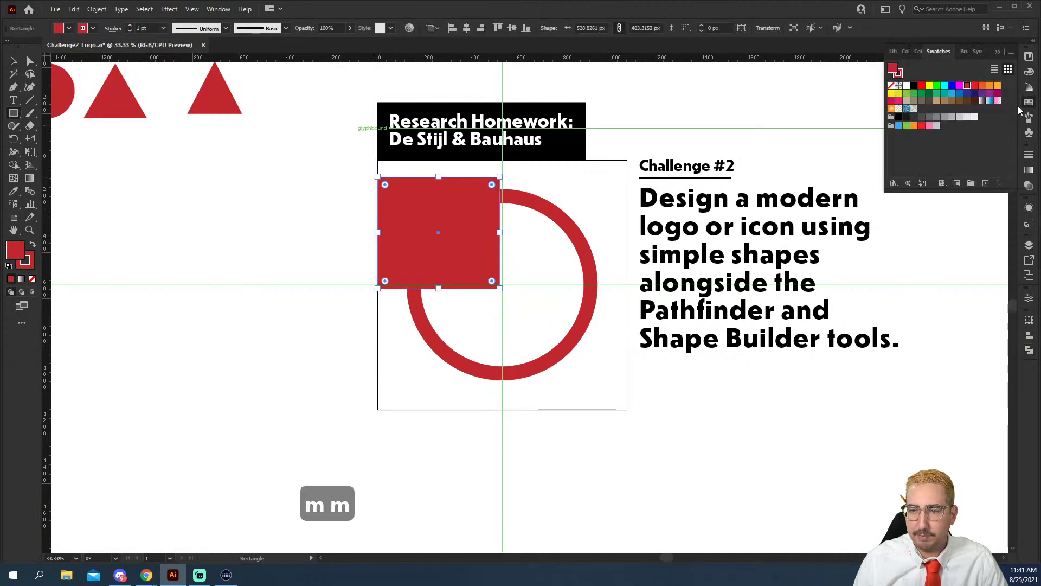
left_click(967, 93)
key("ctrl+shift+bracketleft")
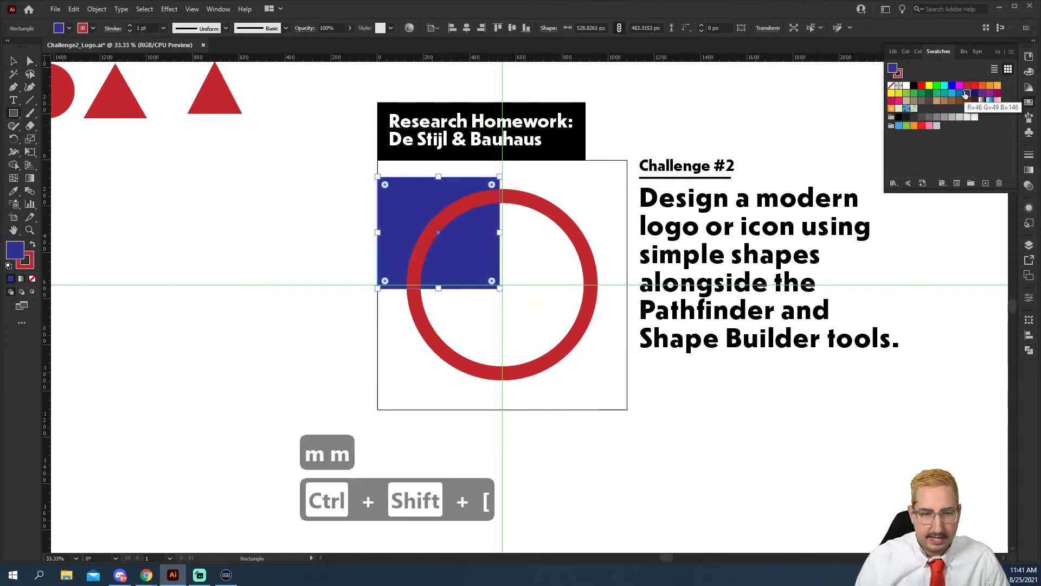
left_click(13, 60)
left_click(207, 262)
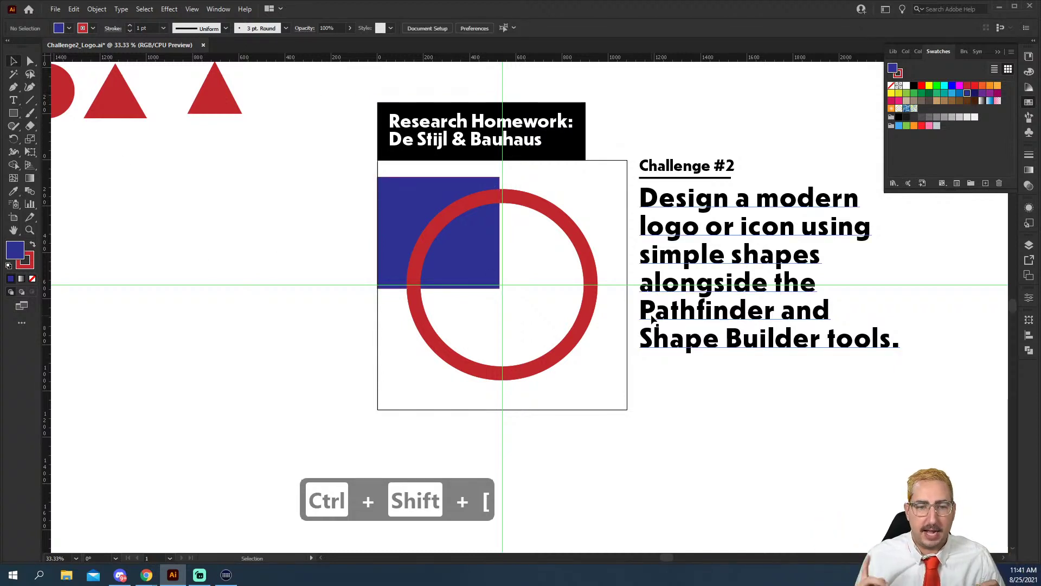
Undo the blue rectangle and the Minus Front subtraction to restore the two concentric circles.
key("ctrl+z")
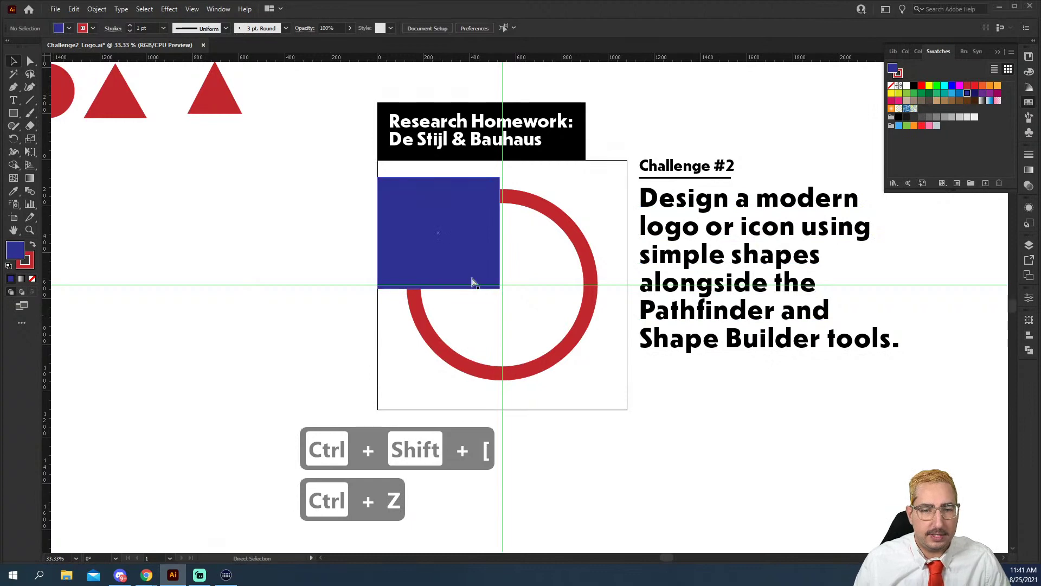
key("ctrl+z")
key("ctrl+z")
key("ctrl+z")
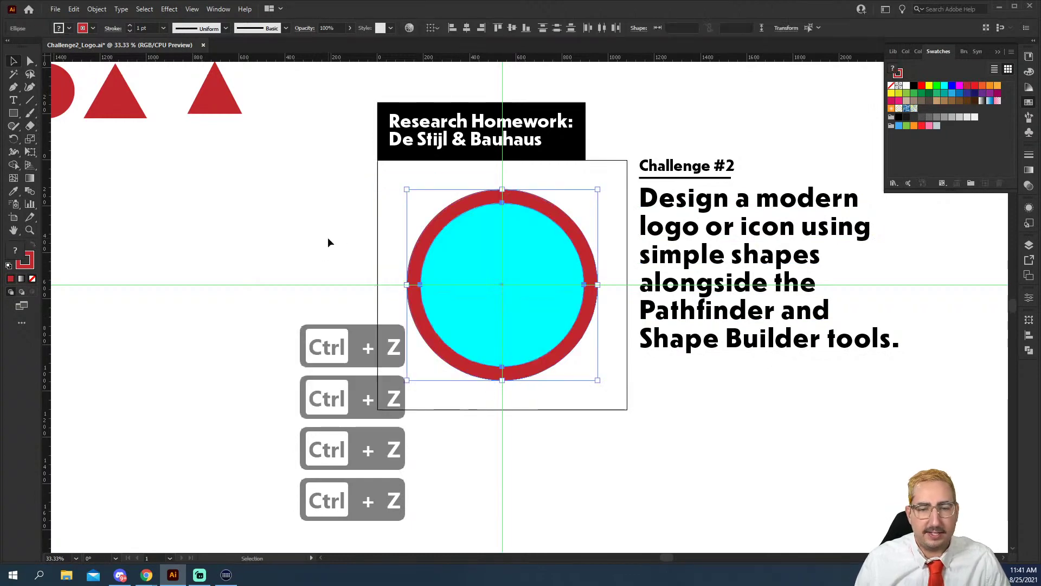
left_click(328, 242)
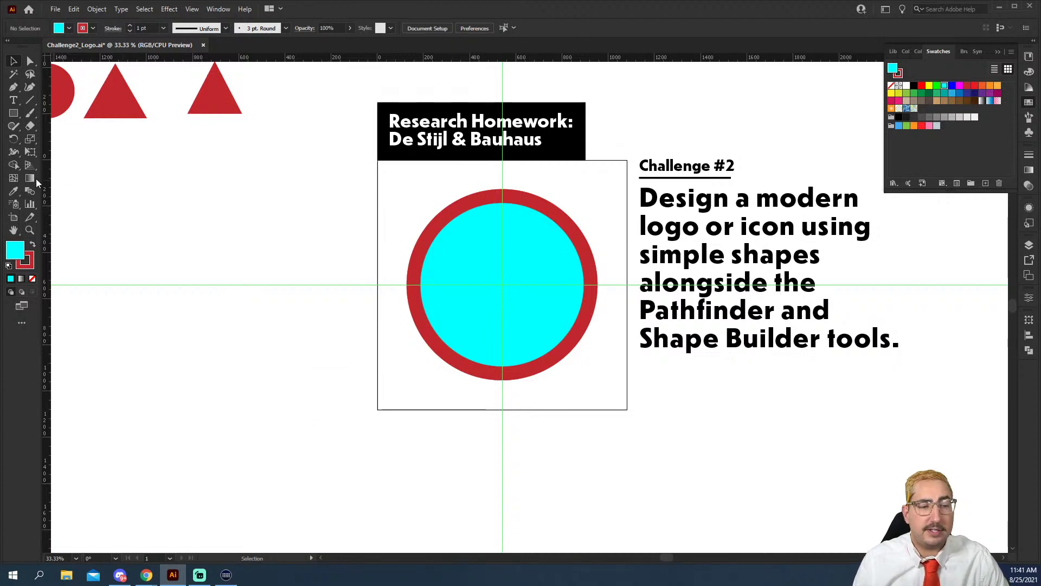
Try merging the red and cyan circles into one shape with the Shape Builder tool, and undo the merge.
left_click(14, 165)
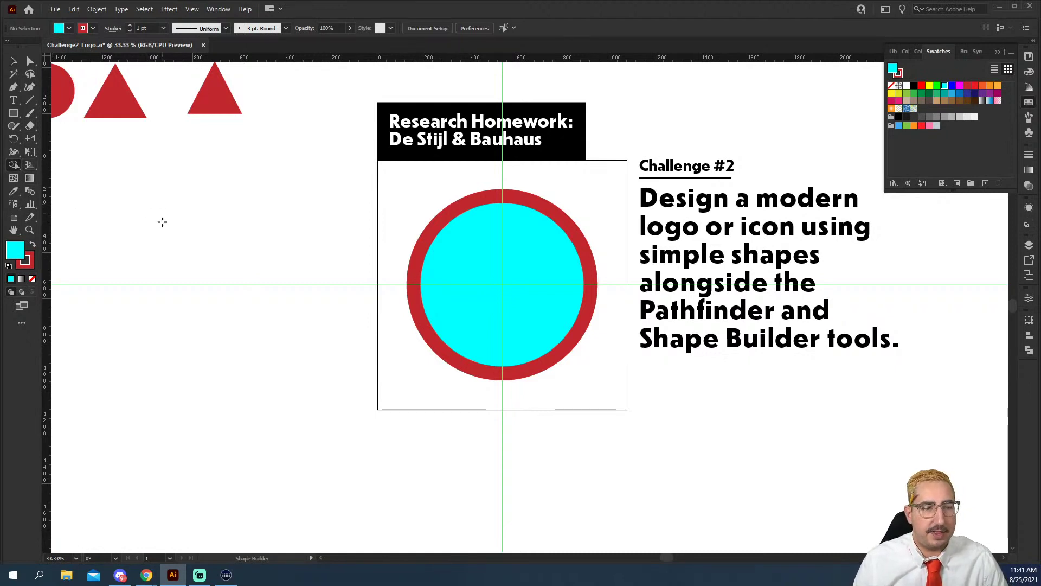
key("v")
left_click(480, 264)
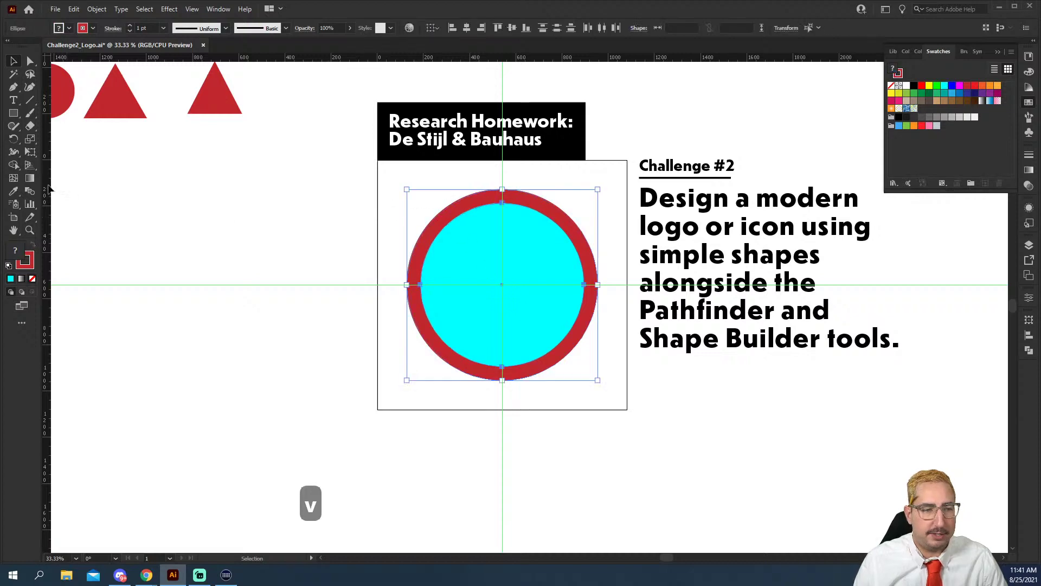
left_click(13, 164)
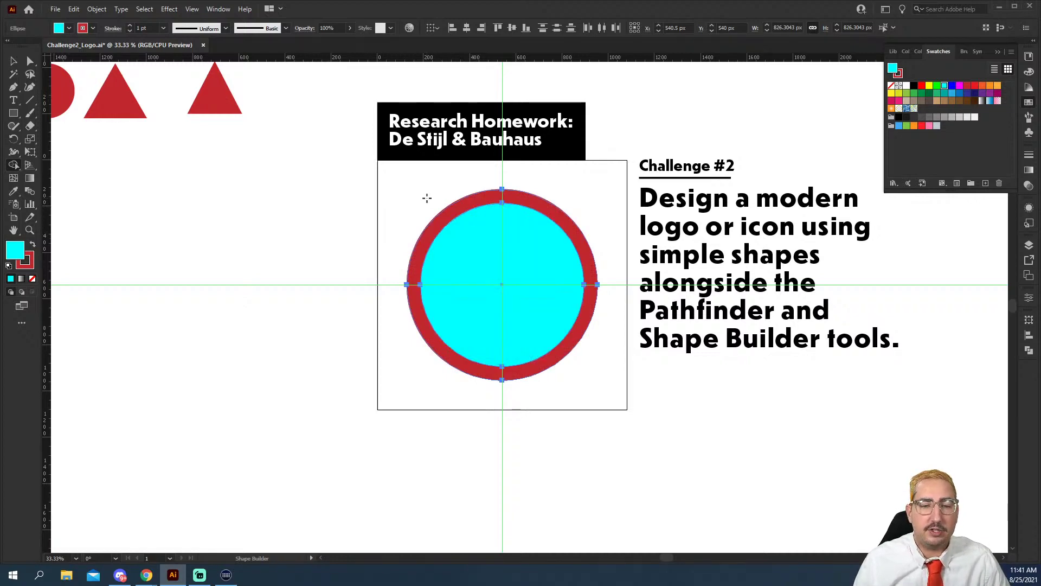
left_click_drag(426, 198, 462, 240)
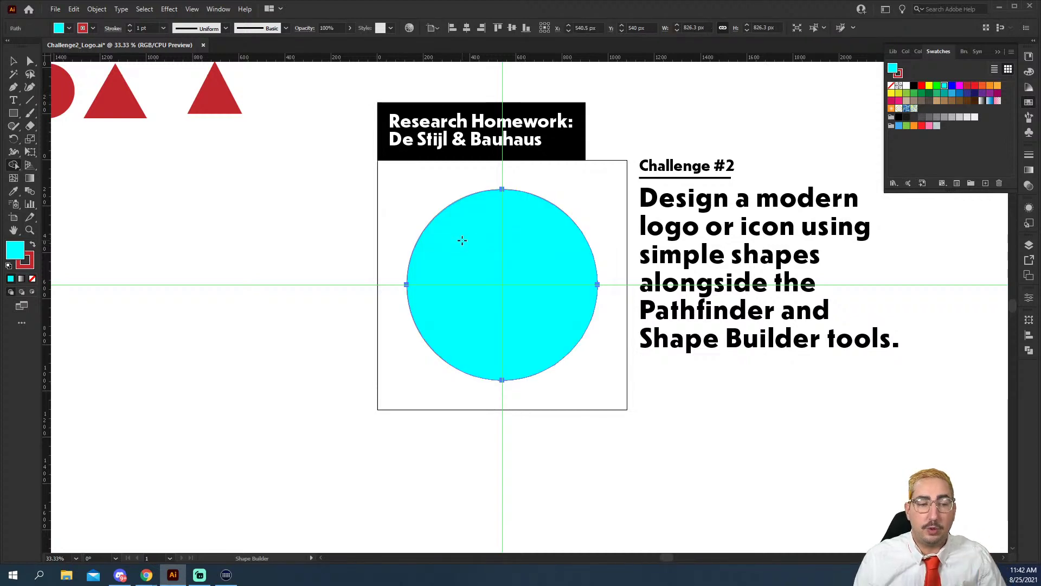
key("ctrl+z")
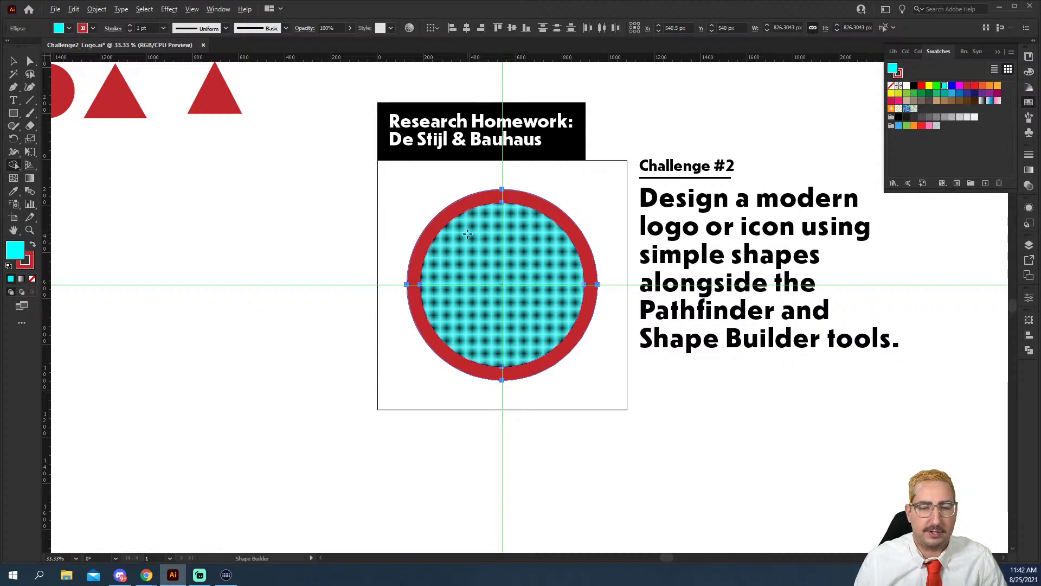
Remove the inner cyan circle area with the Shape Builder tool, leaving only the red ring.
left_click_drag(465, 236, 535, 292)
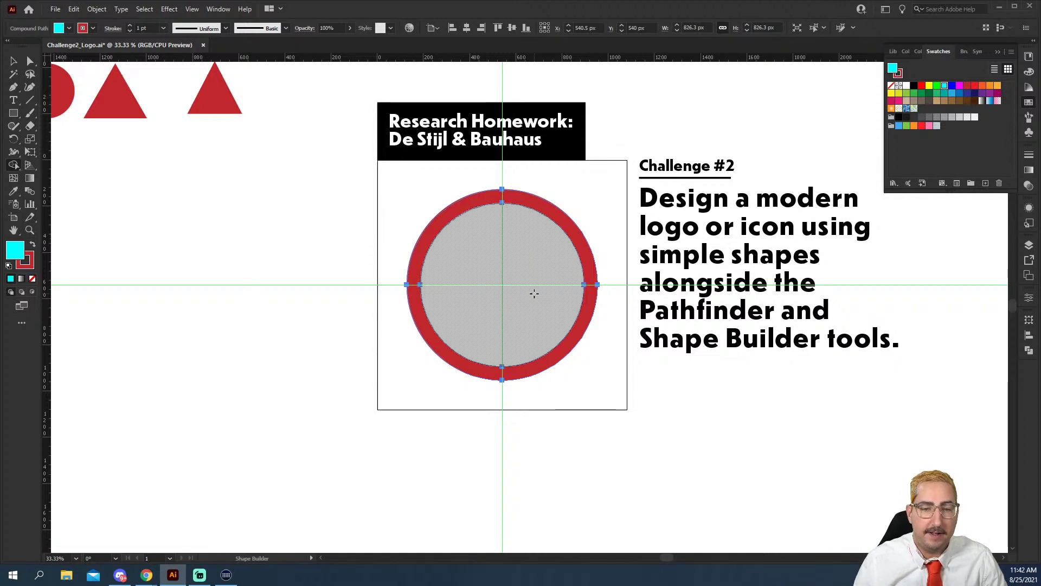
key("v")
left_click(532, 220)
left_click(539, 213)
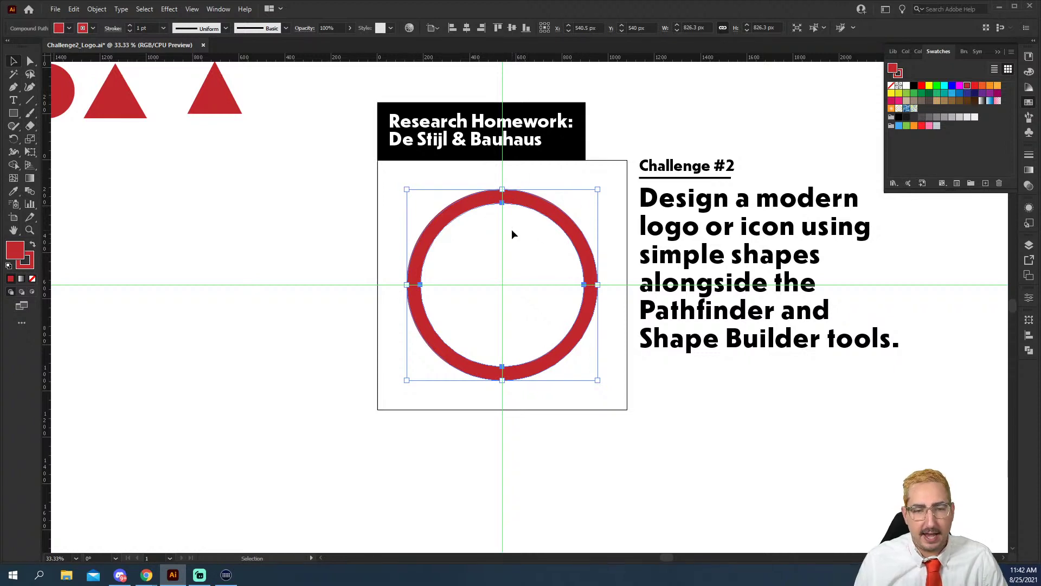
left_click(519, 253)
Draw a rectangle over the ring's upper-right quarter from the centre guides and cut that quarter away with the Shape Builder tool.
key("m")
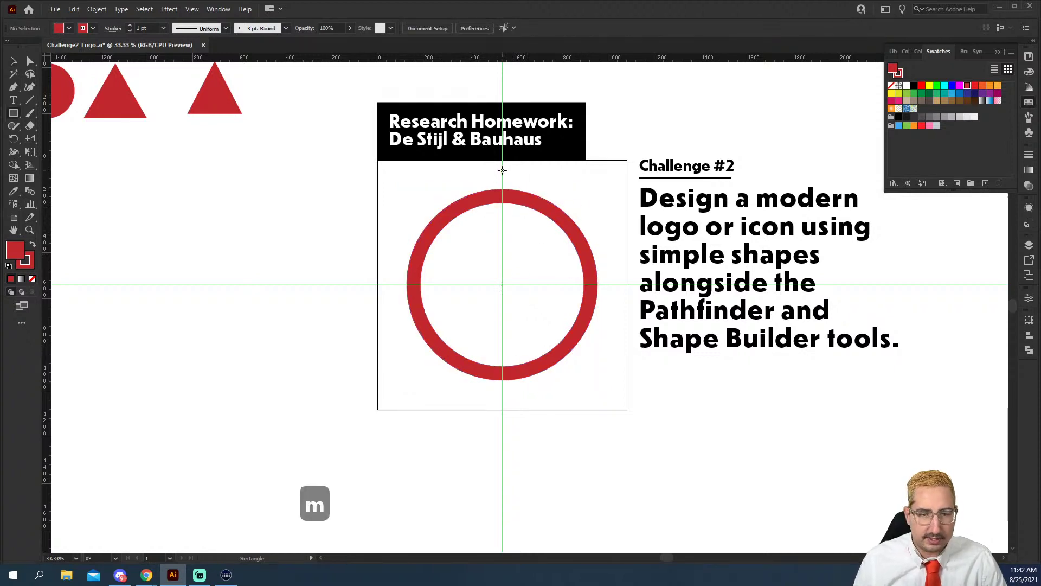
left_click_drag(502, 170, 564, 250)
key("v")
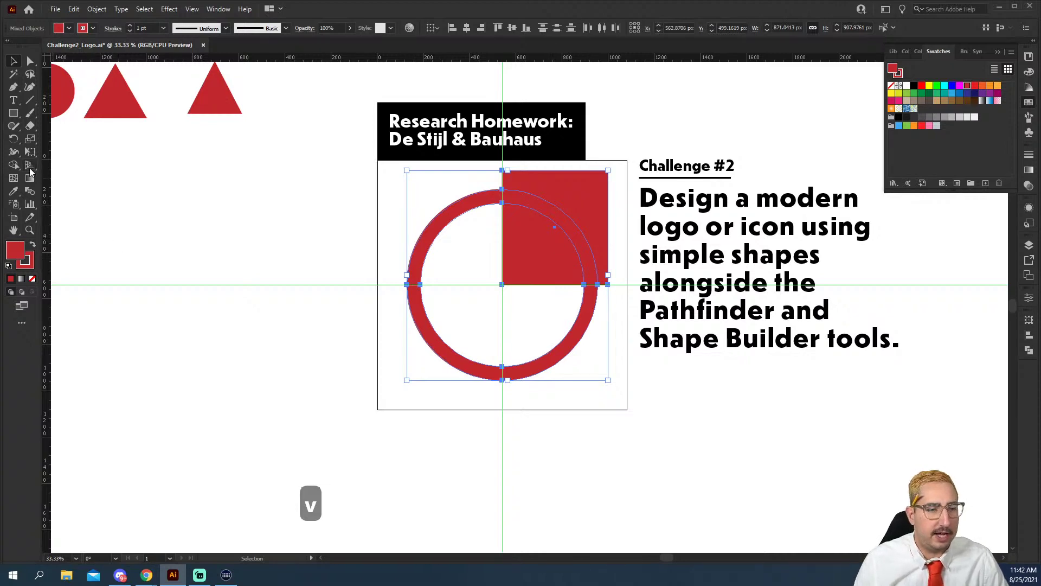
left_click(13, 164)
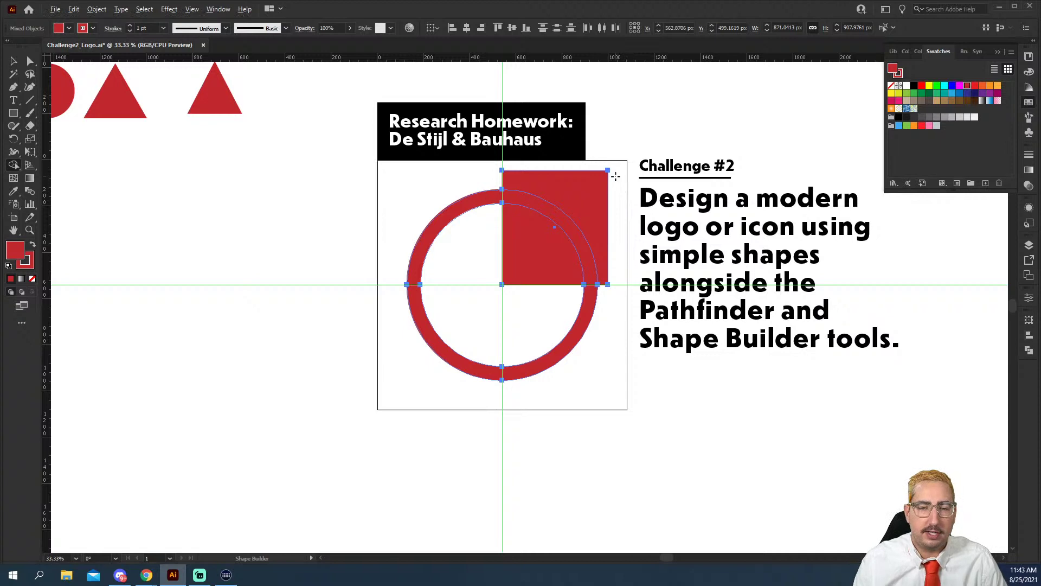
mouse_move(616, 176)
left_mouse_down()
mouse_move(579, 187)
mouse_move(518, 248)
left_mouse_up()
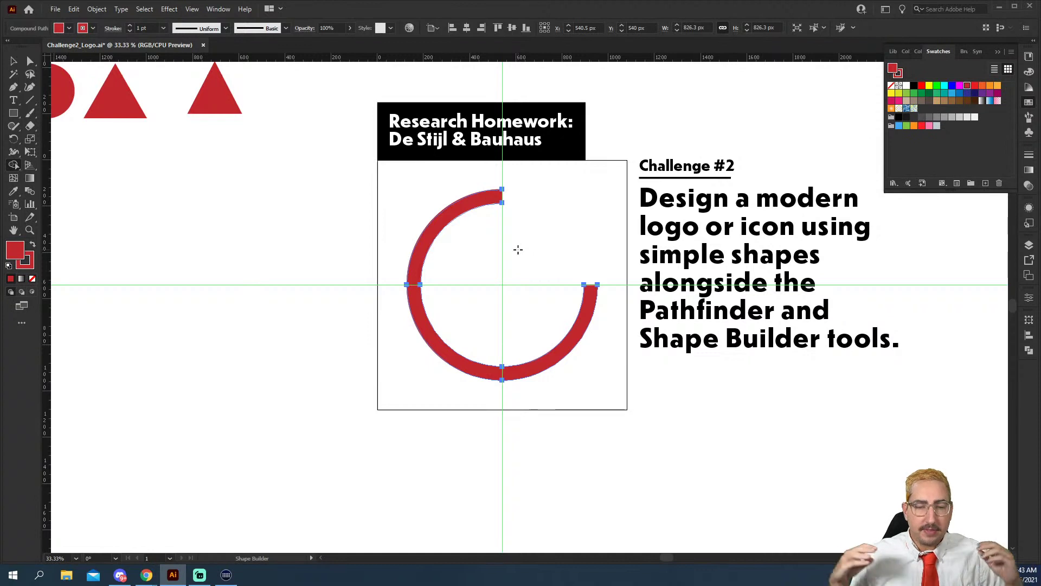
key("v")
left_click(543, 237)
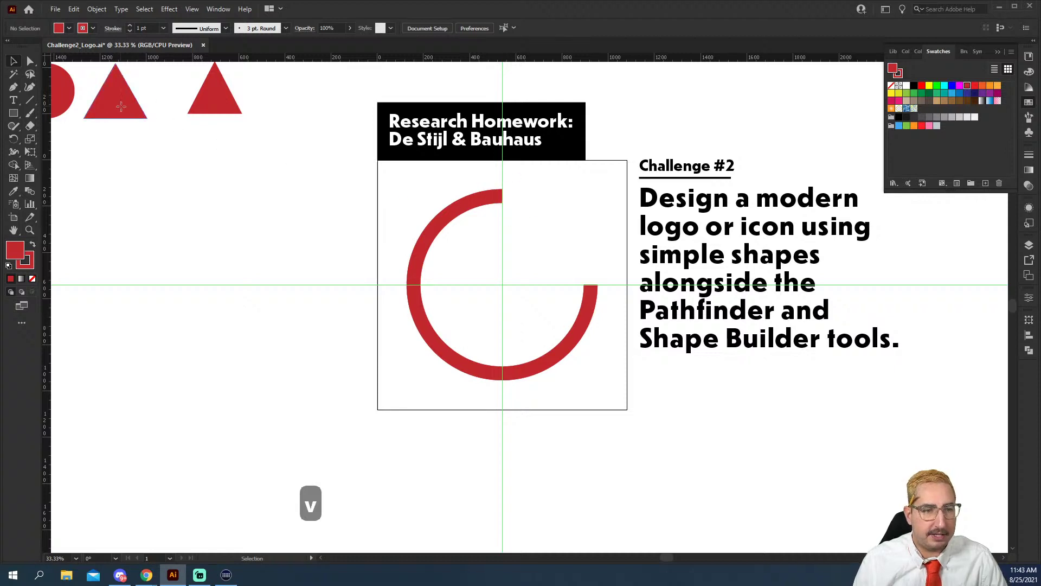
Copy the equilateral red triangle into the ring's open quarter and rotate it to point right.
left_click_drag(119, 109, 559, 232)
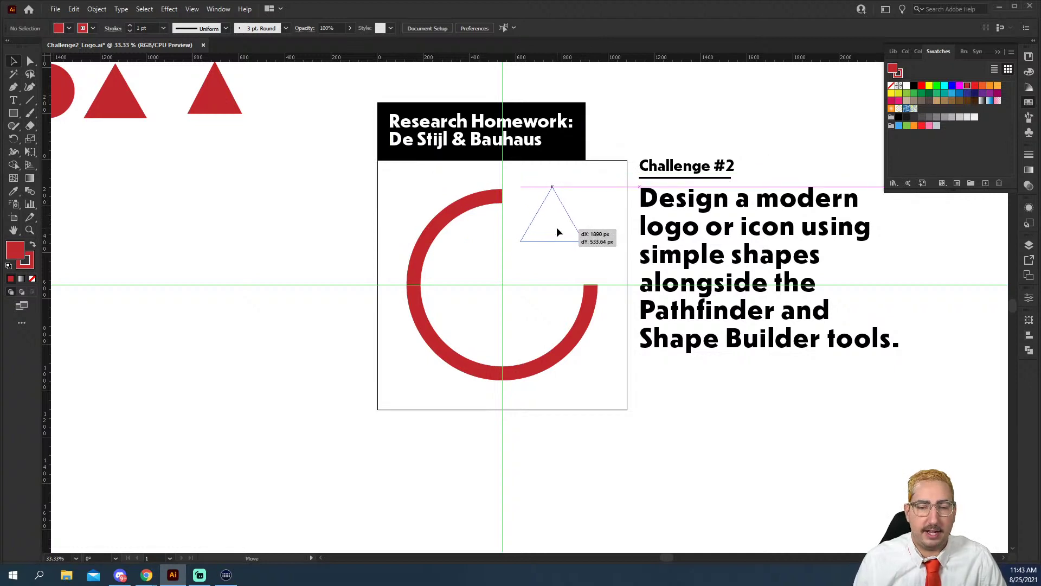
left_click_drag(560, 232, 560, 232)
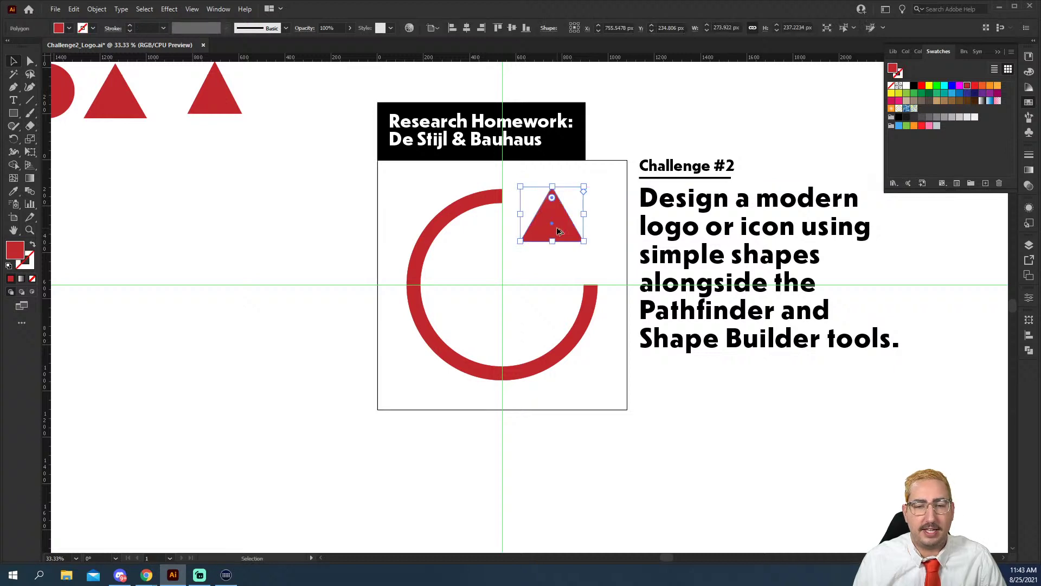
key("r")
left_click_drag(558, 158, 622, 200)
key("v")
left_click(592, 168)
Move the triangle against the ring's upper cut end, aligning its flat side with the vertical guide as an arrowhead.
key("z")
left_click(552, 241)
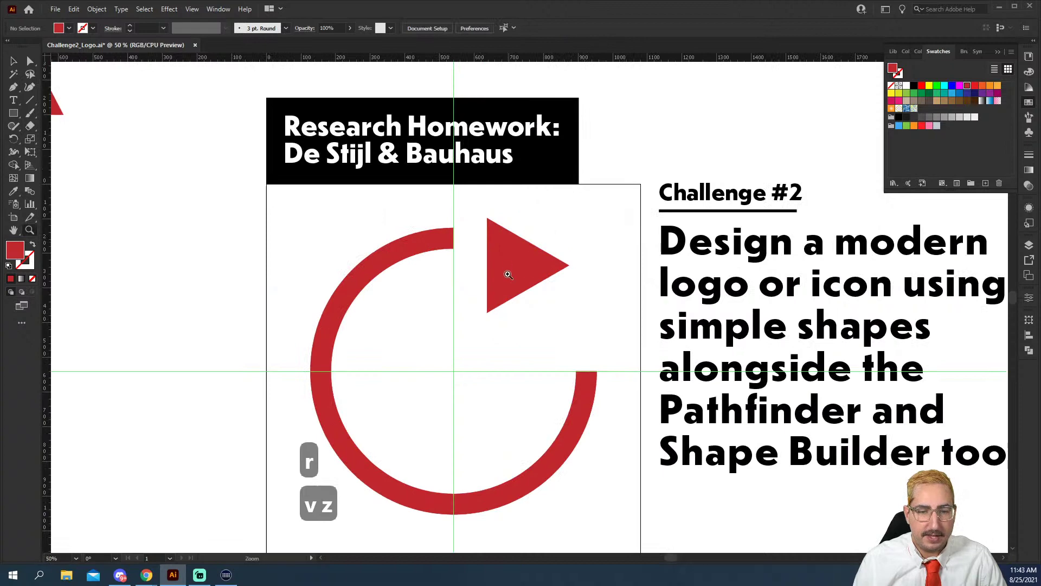
key("v")
left_click_drag(507, 275, 476, 248)
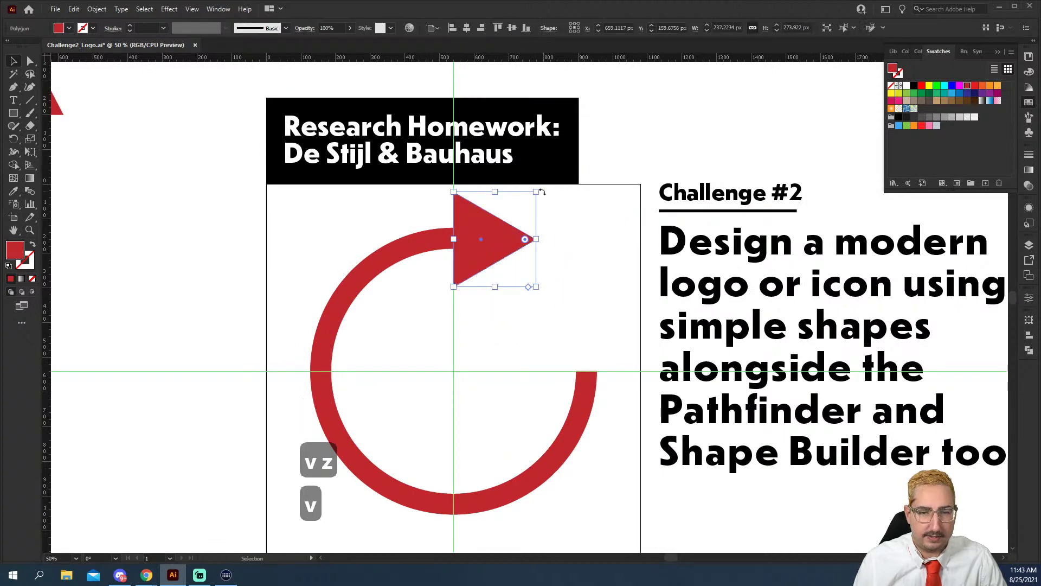
Scale the triangular arrowhead down to about half its size, keeping it centred on the ring's upper cut end.
left_click_drag(536, 193, 467, 245)
left_click(531, 281)
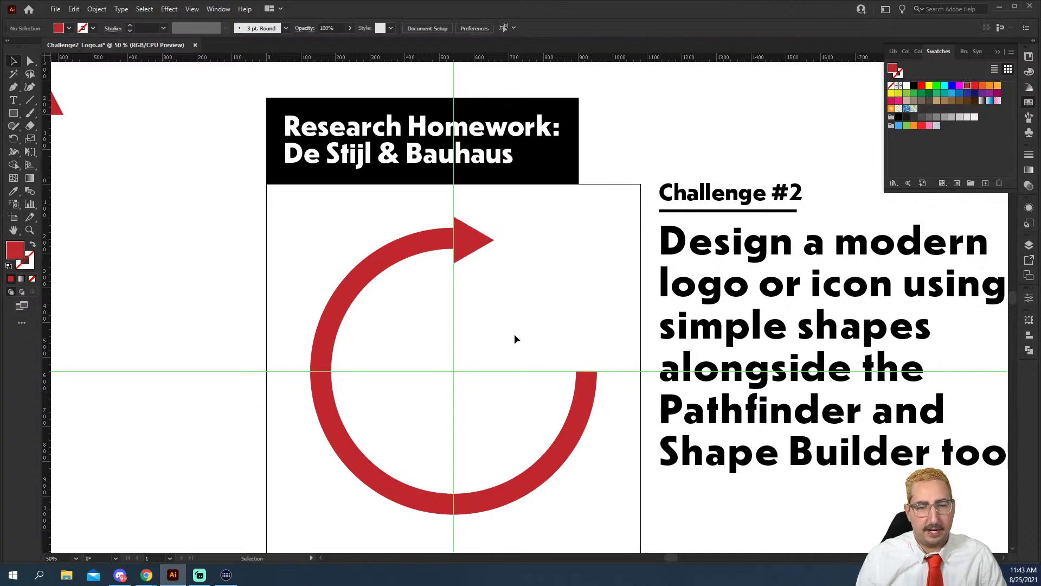
Draw a straight vertical line about 255 px long upward from the centre guides' intersection inside the ring.
key("z")
left_click(500, 321, "alt")
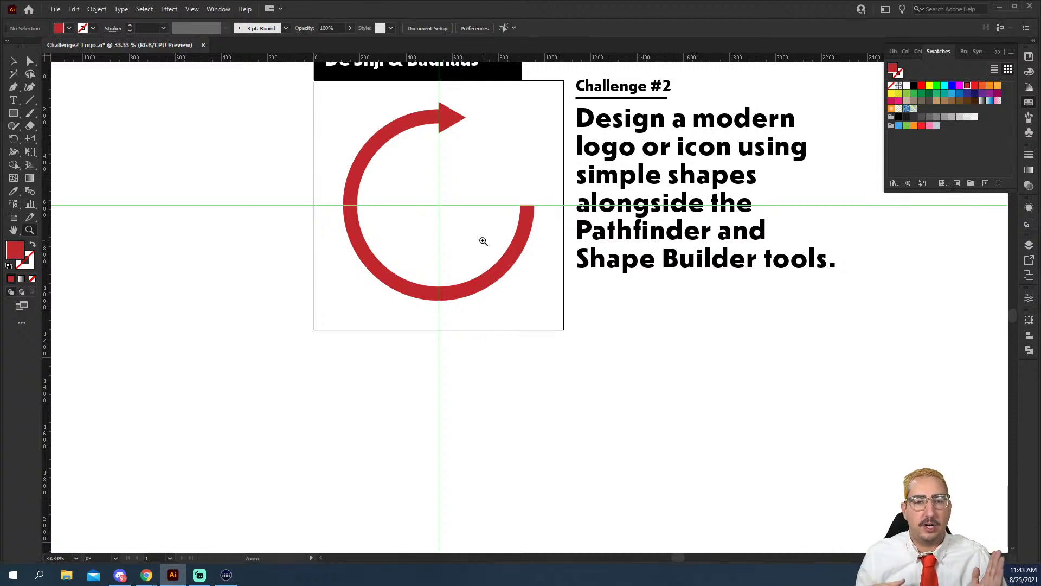
left_click(31, 103)
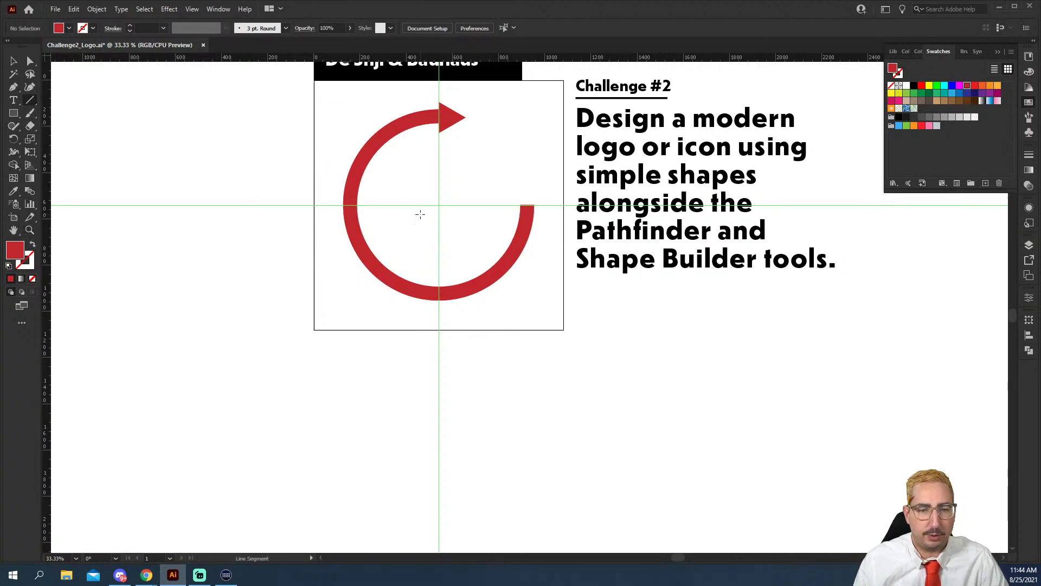
left_click_drag(439, 204, 442, 145)
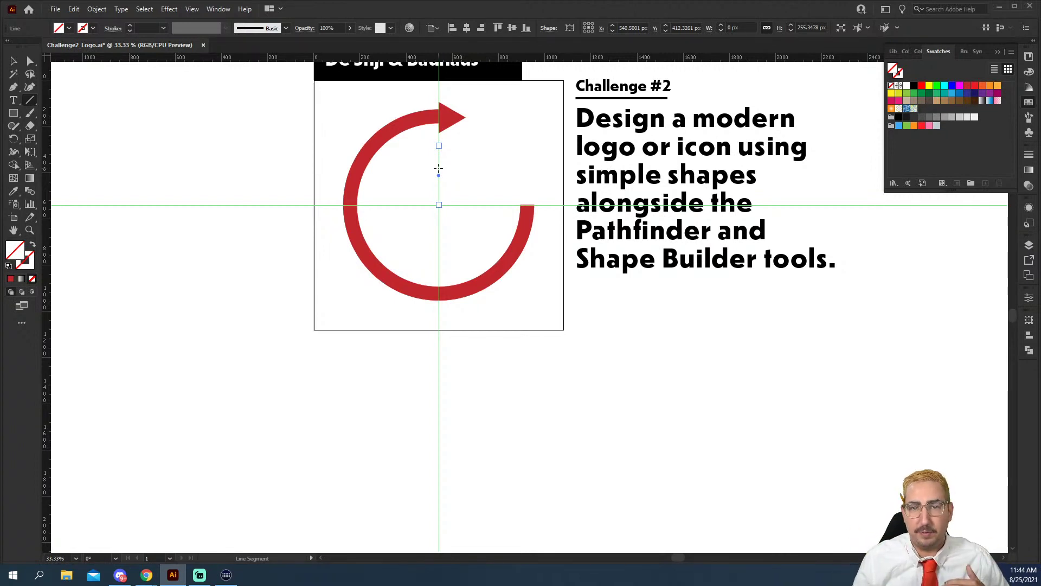
Apply the arrowhead's red to the vertical line's stroke with the Eyedropper tool, leaving its fill empty.
key("z")
left_click(510, 232)
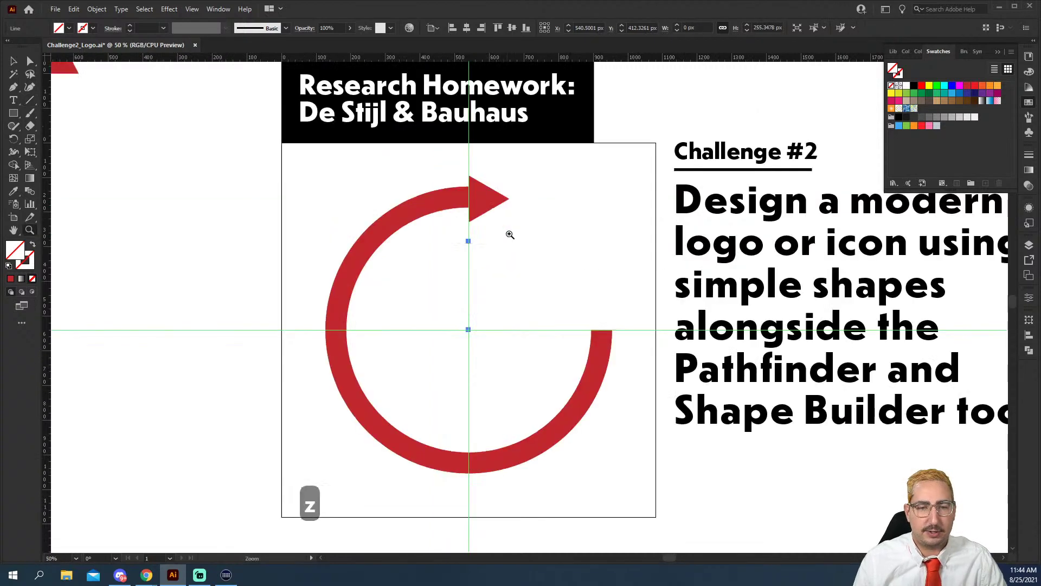
left_click(513, 270)
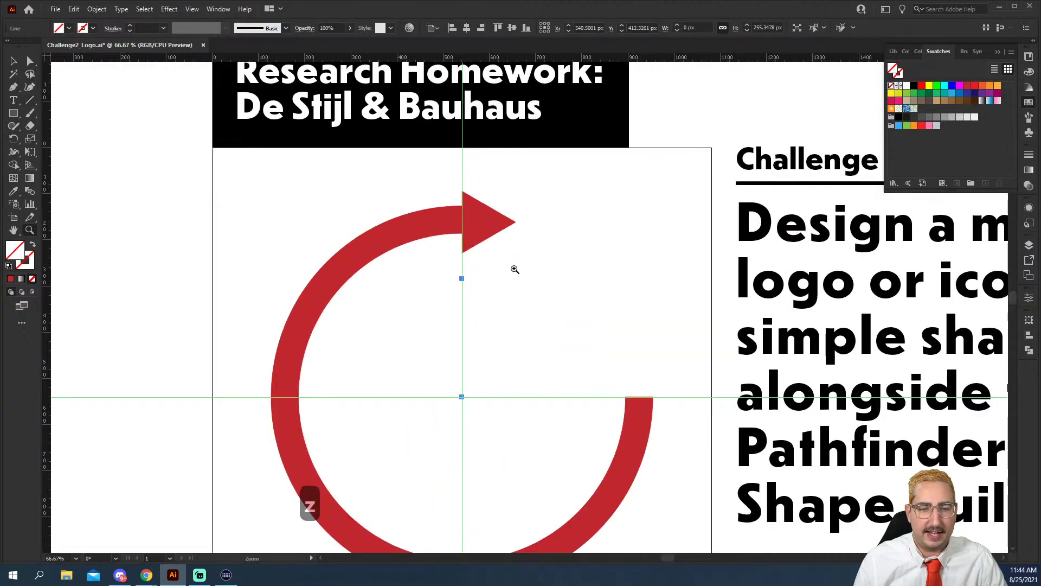
left_click(29, 264)
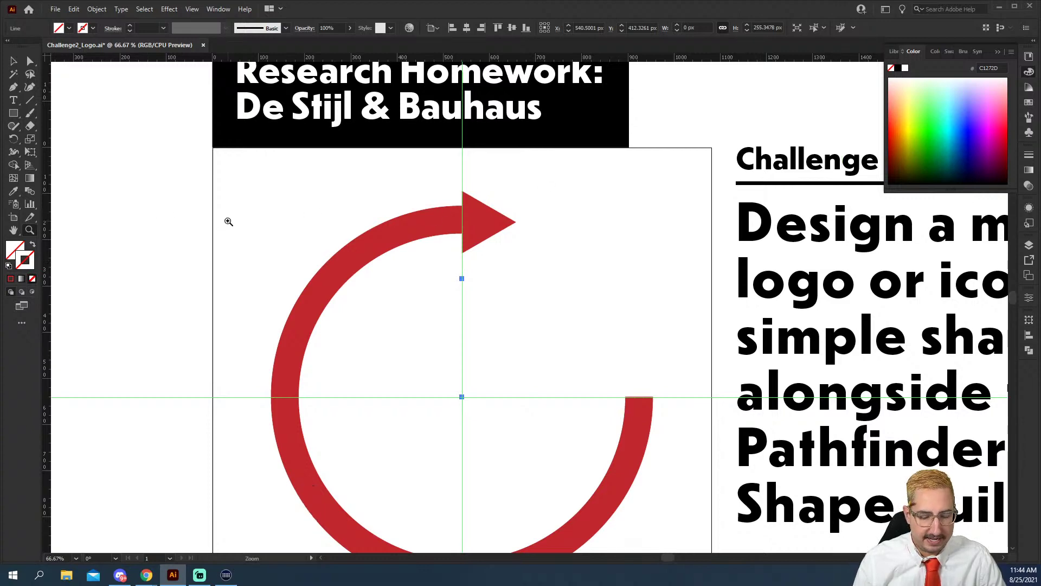
left_click(14, 193)
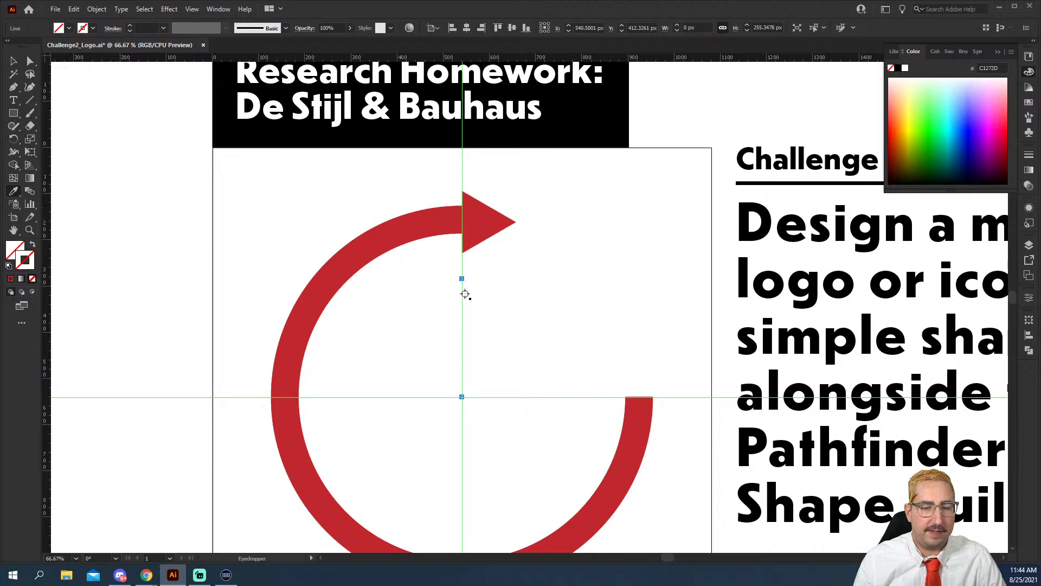
left_click(480, 228)
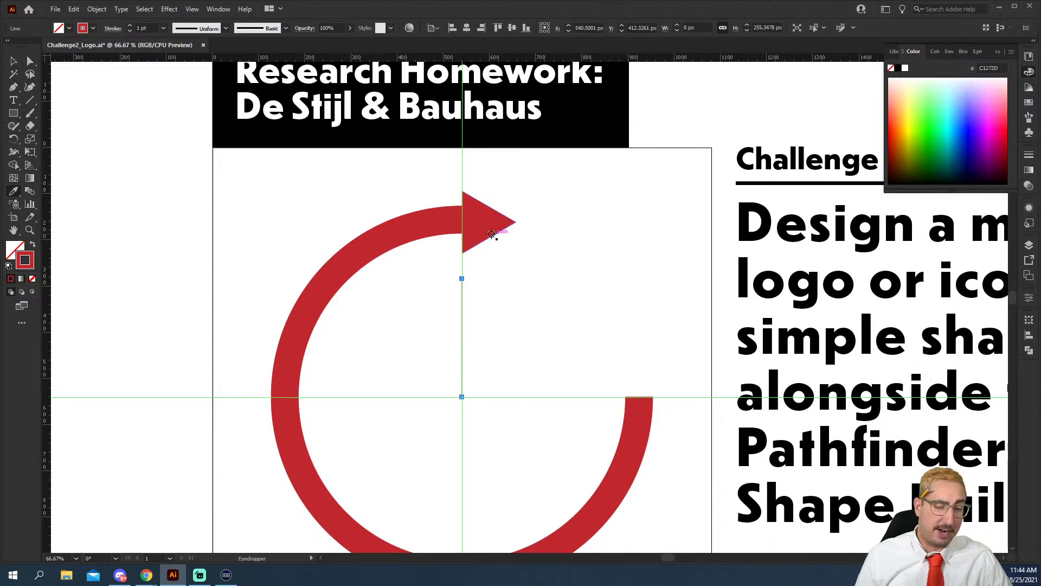
key("v")
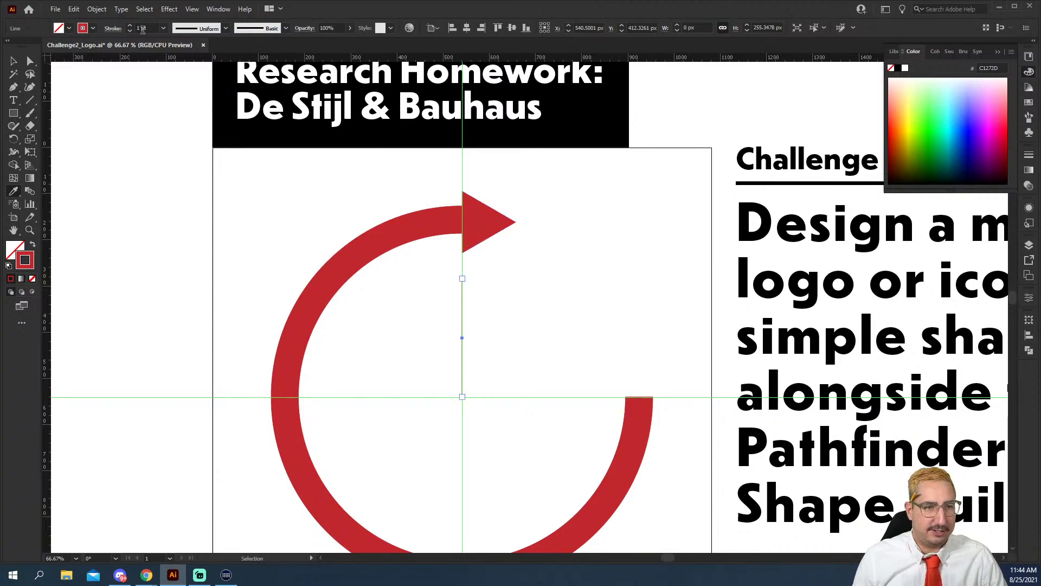
Set the vertical line's stroke weight to 50 pt.
left_click(142, 28)
key("shift+Up")
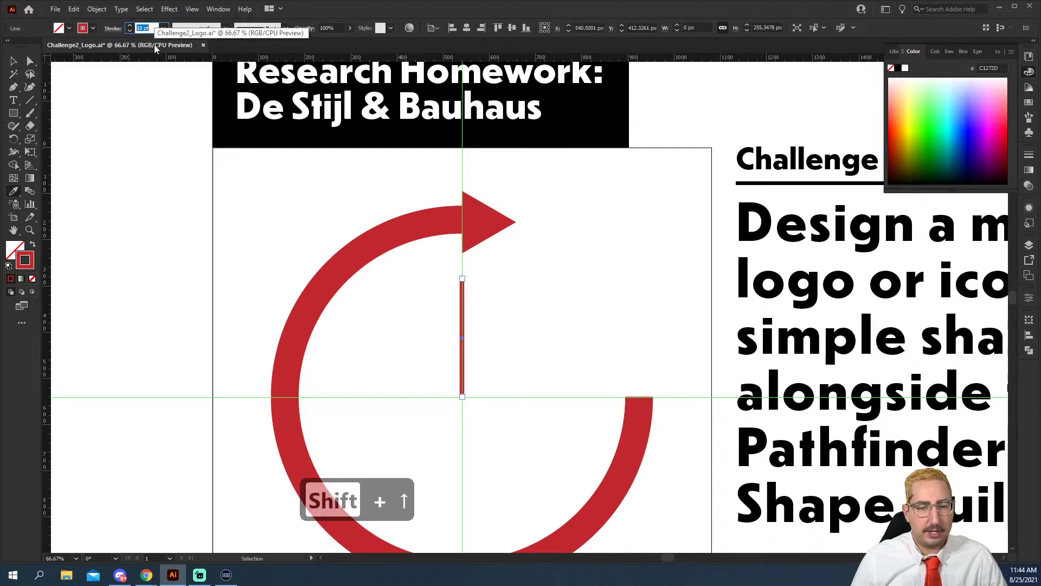
key("shift+Up")
key("shift+Up")
key("shift+Up")
key("shift+Up")
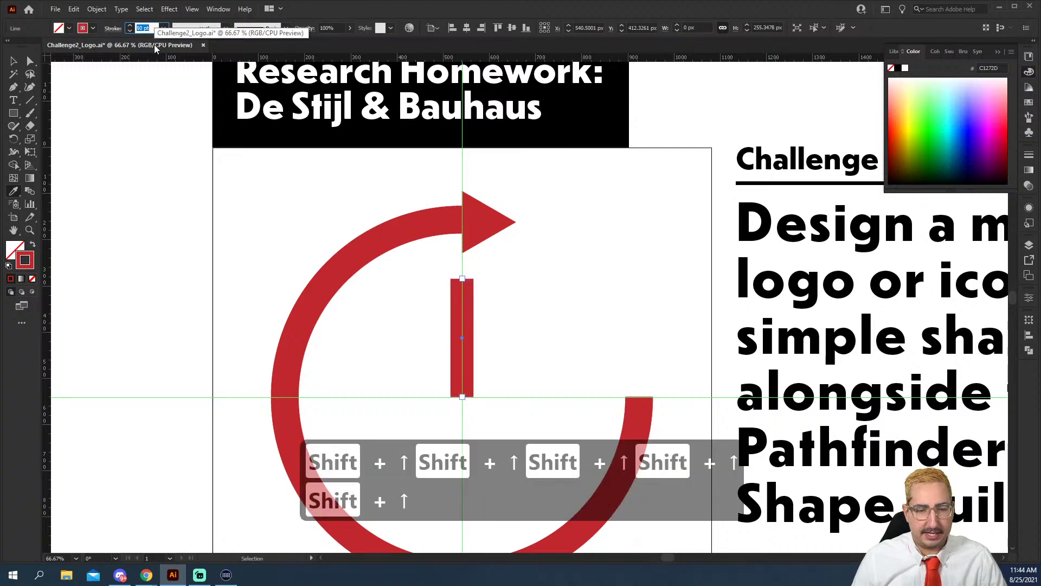
left_click(202, 186)
Try to rotate the thick red bar around its lower end at the guides' intersection.
scroll(441, 256, "down", 5)
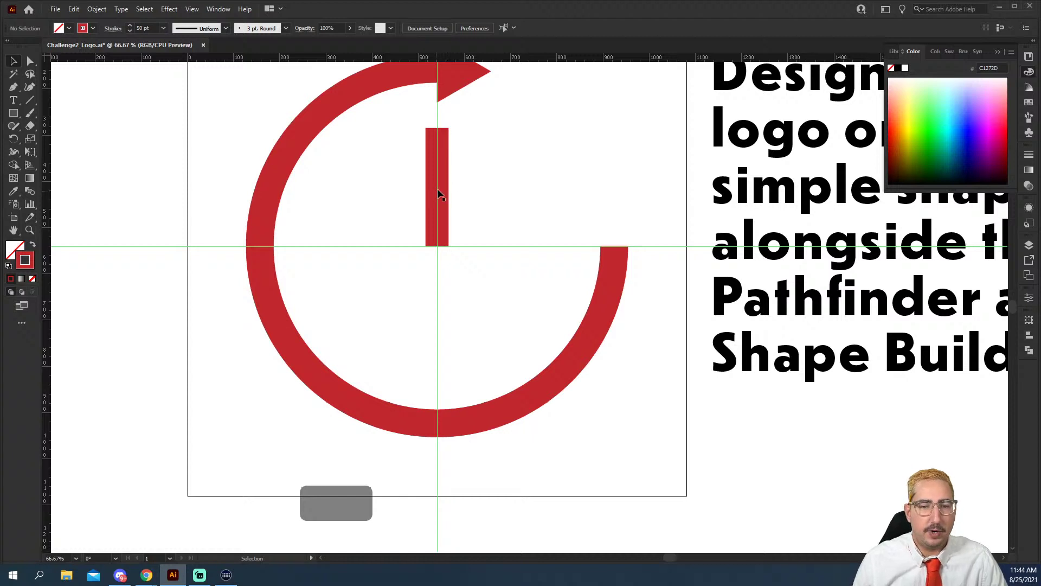
left_click(437, 173)
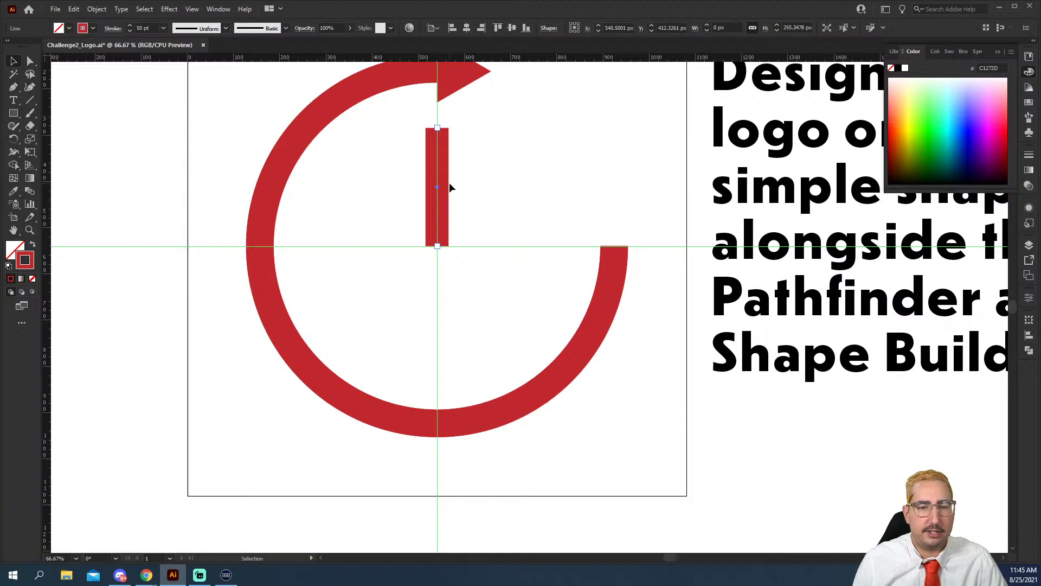
key("r")
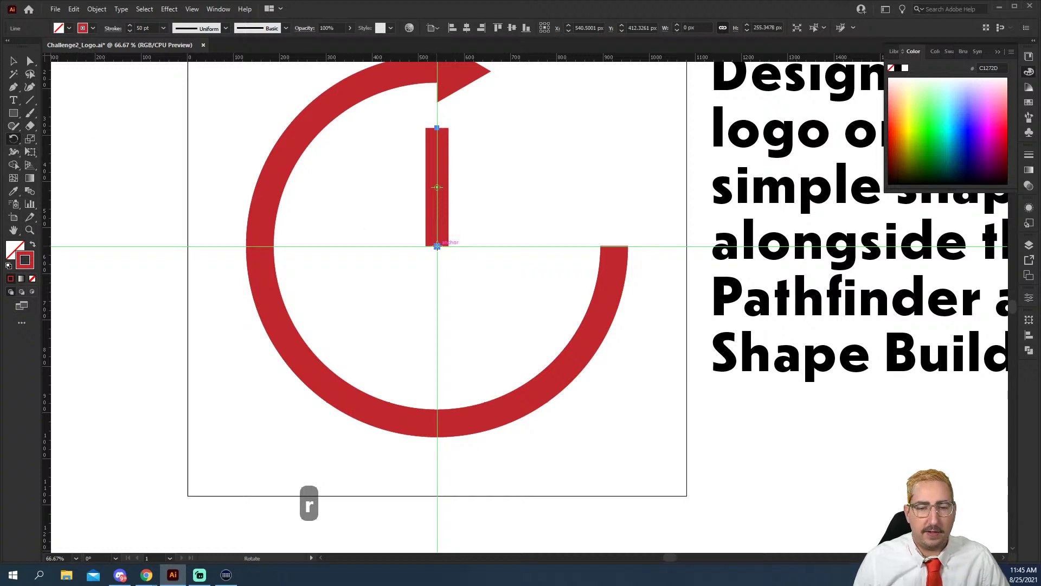
left_click(437, 246)
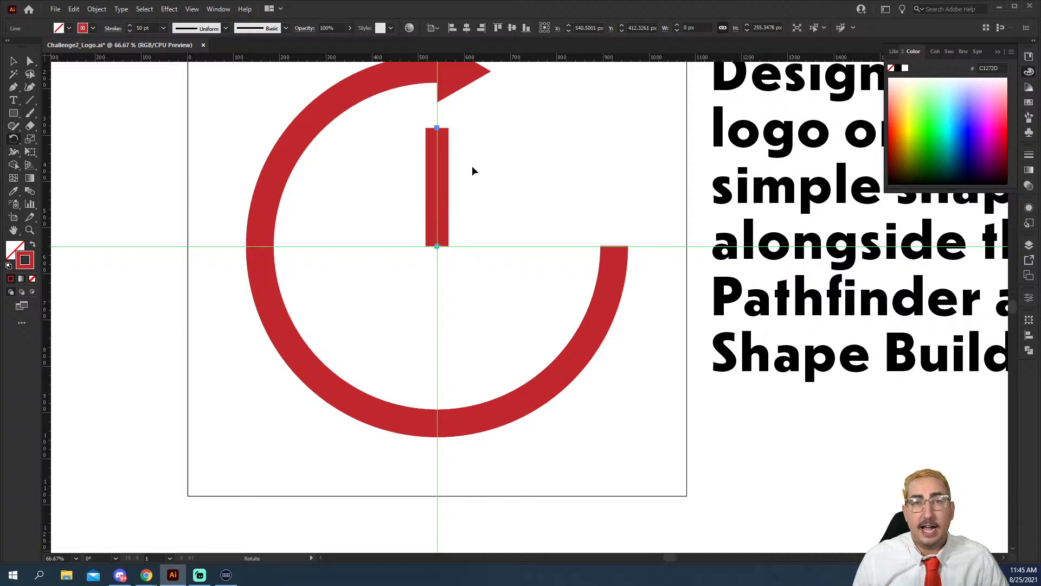
left_click_drag(482, 112, 467, 134)
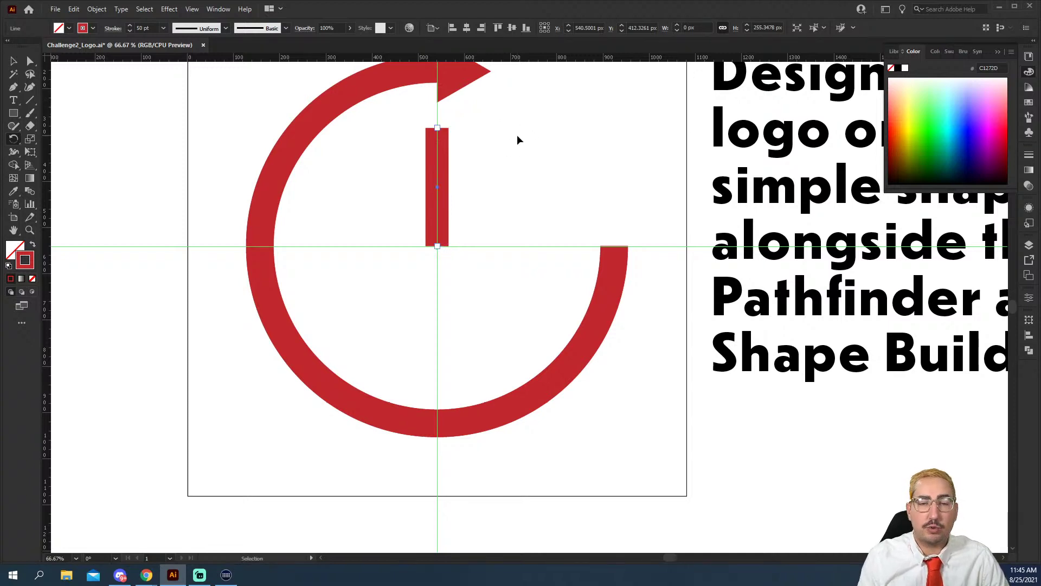
Set the Smart Guides construction guides to 60° Angles in the preferences.
key("ctrl+k")
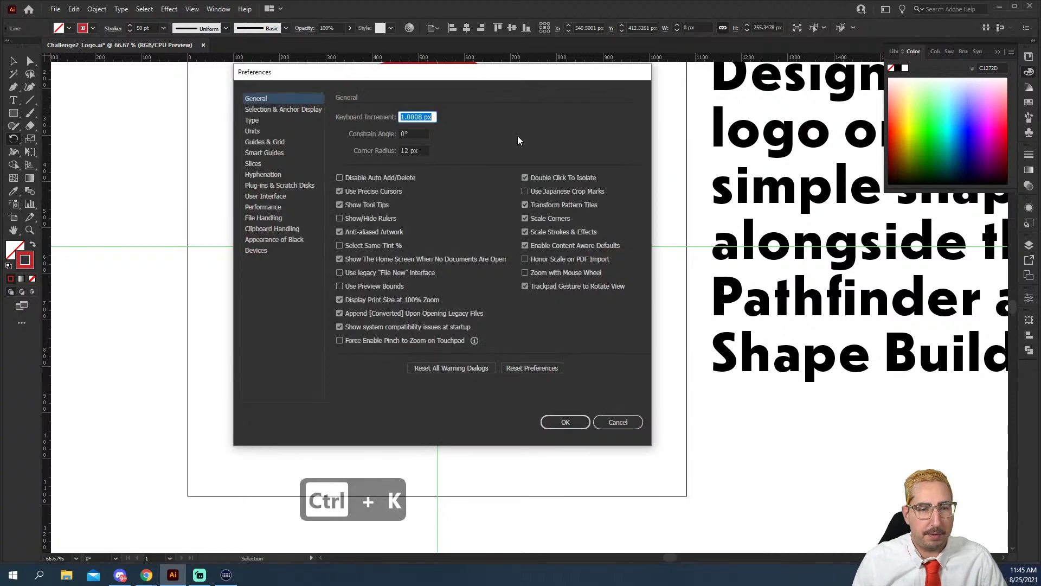
left_click(275, 151)
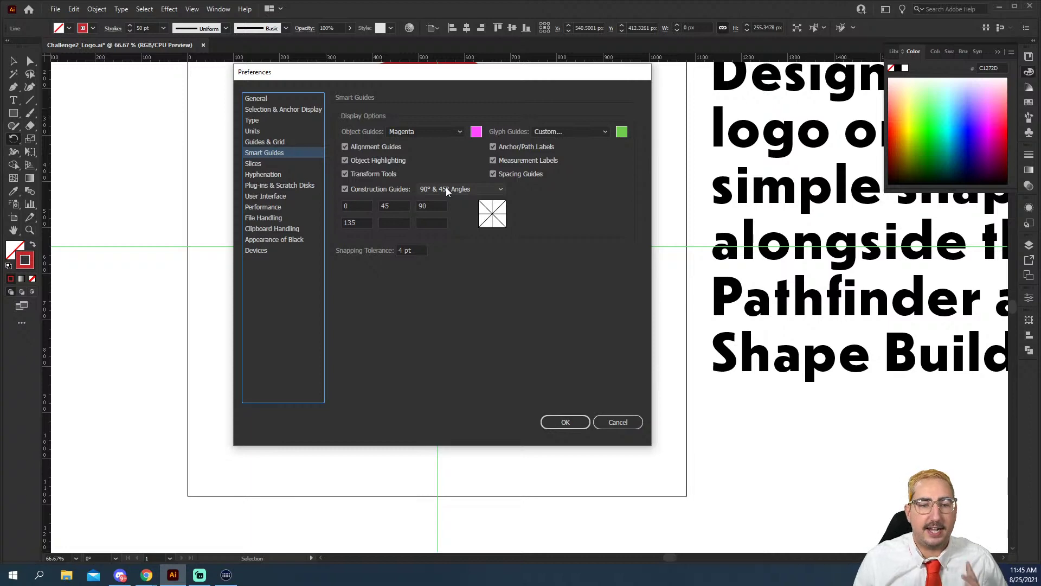
left_click(446, 189)
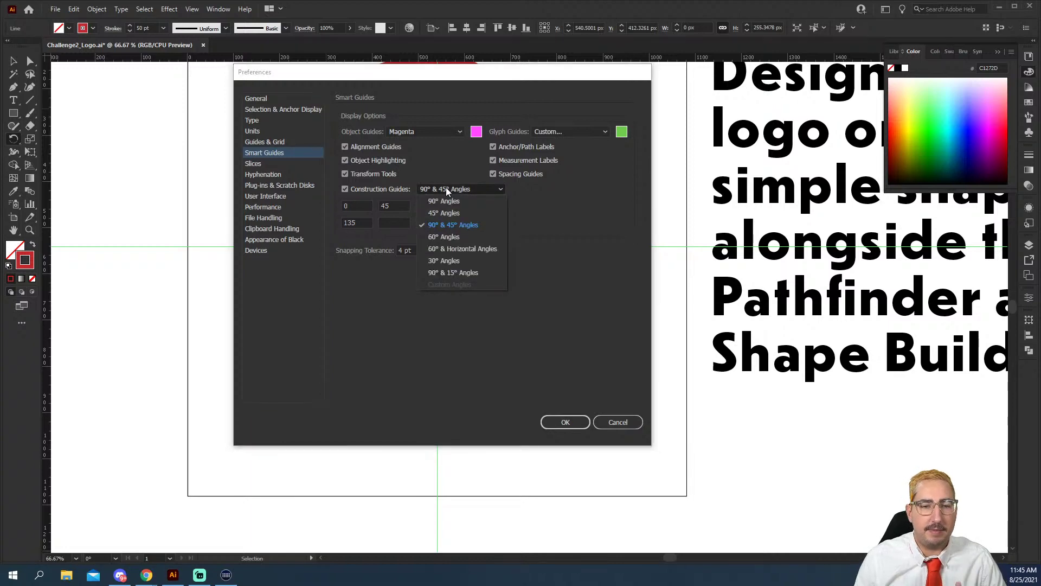
left_click(460, 240)
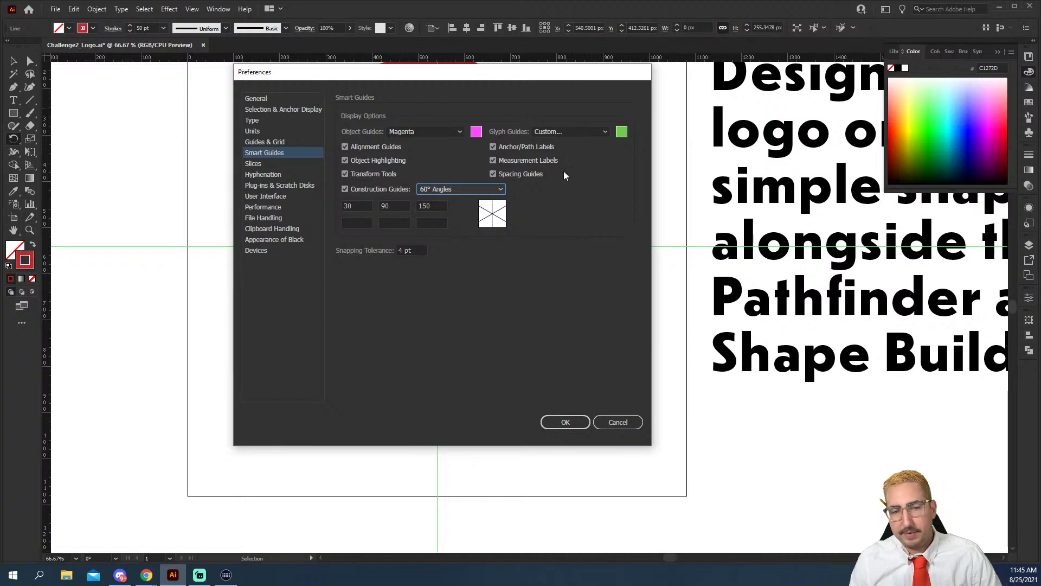
left_click_drag(488, 71, 349, 54)
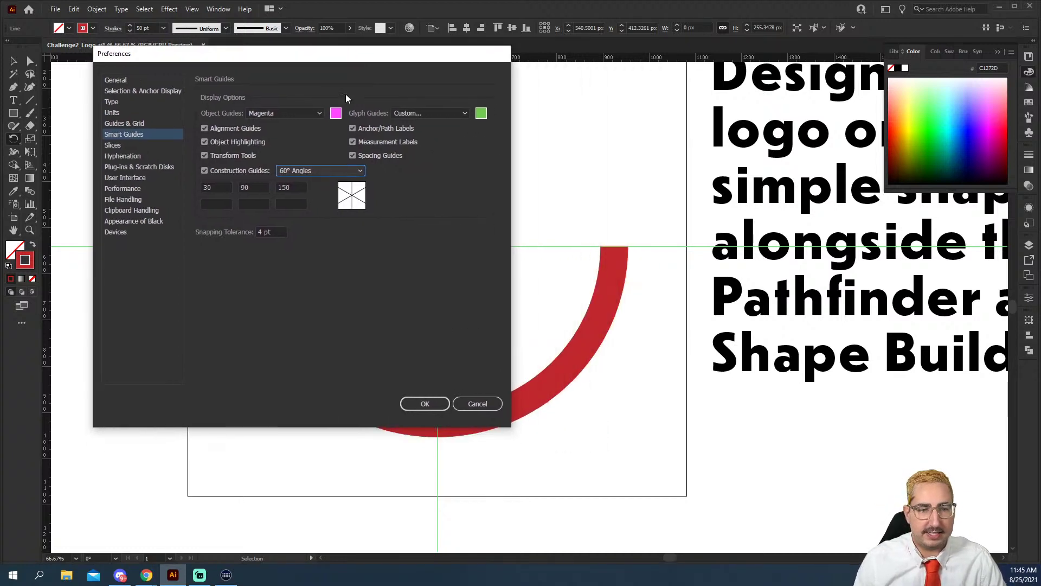
left_click(425, 403)
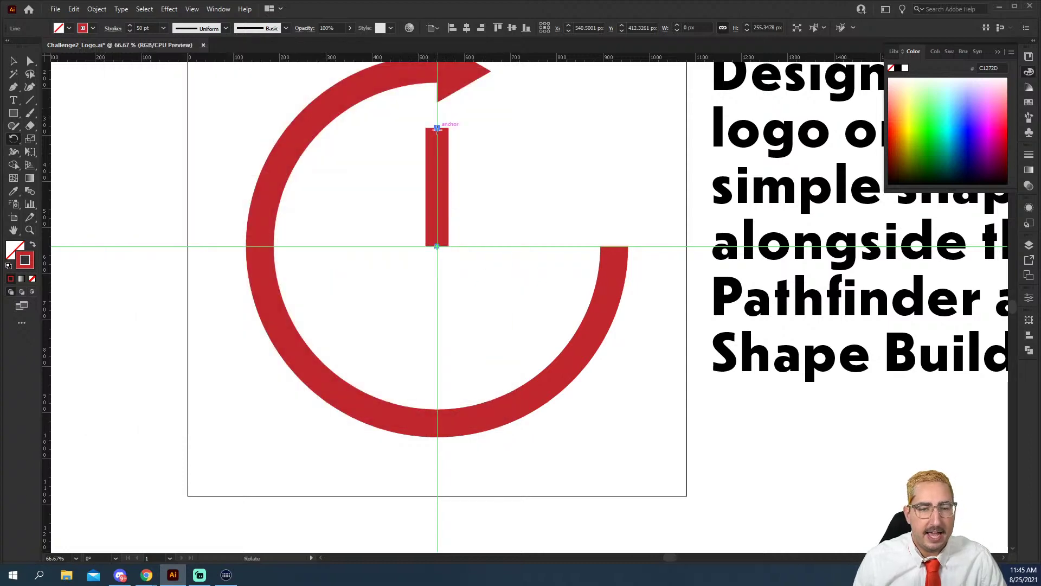
Try rotating the red bar 60° to either side around its lower end, and undo the rotation.
left_click_drag(437, 128, 539, 187)
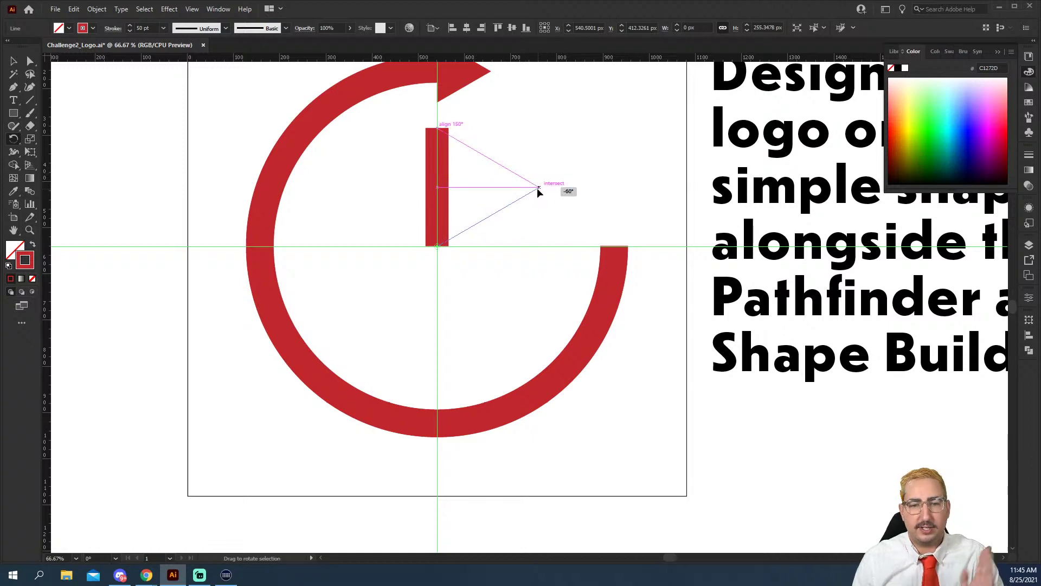
left_click_drag(537, 187, 335, 189)
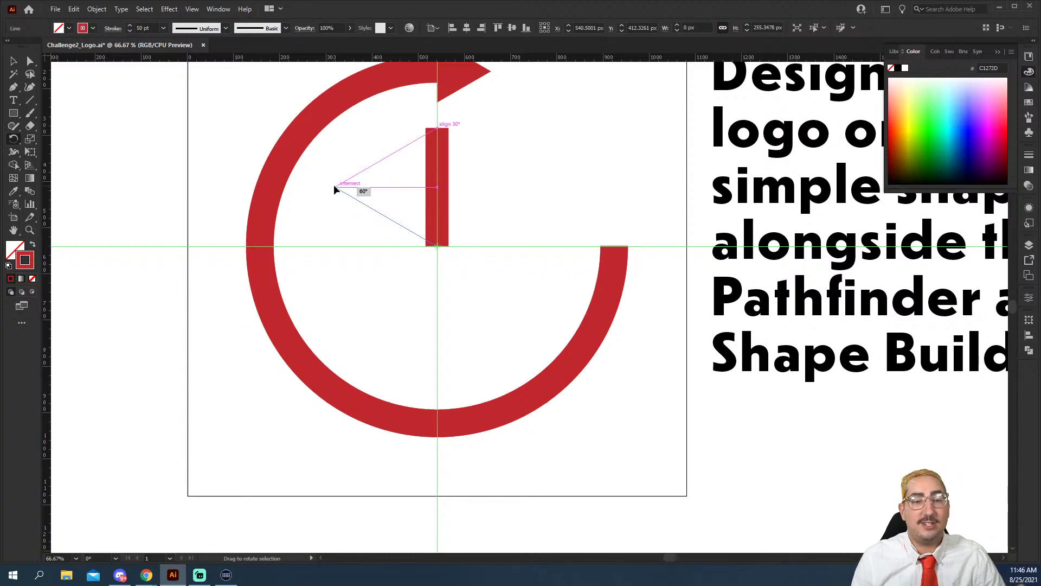
left_click_drag(334, 187, 334, 187)
key("ctrl+z")
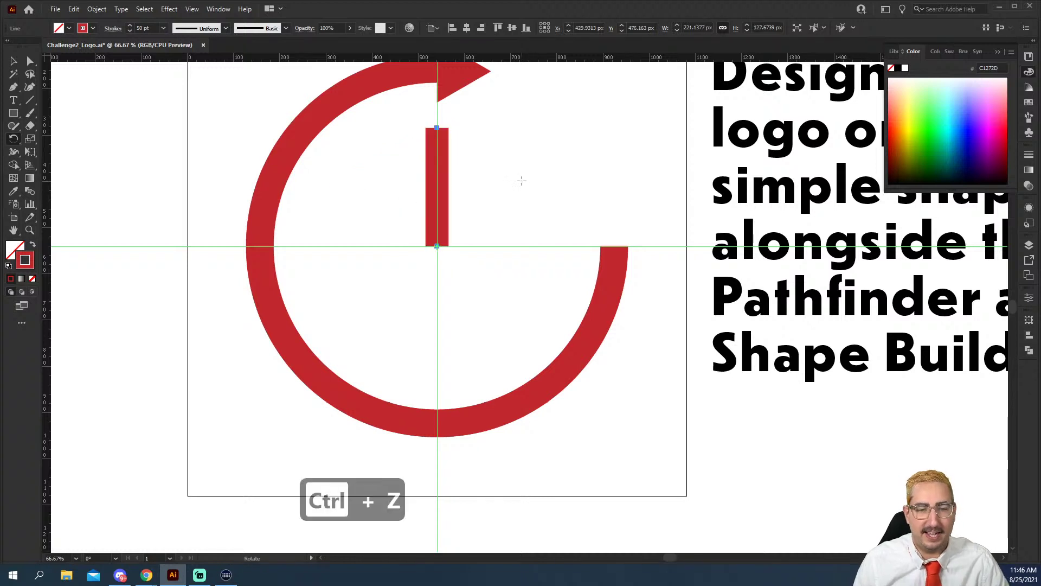
Rotate the red bar 45° clockwise around its lower end so it points into the ring's open quarter.
key("r")
left_click_drag(506, 133, 558, 182)
key("v")
left_click(572, 192)
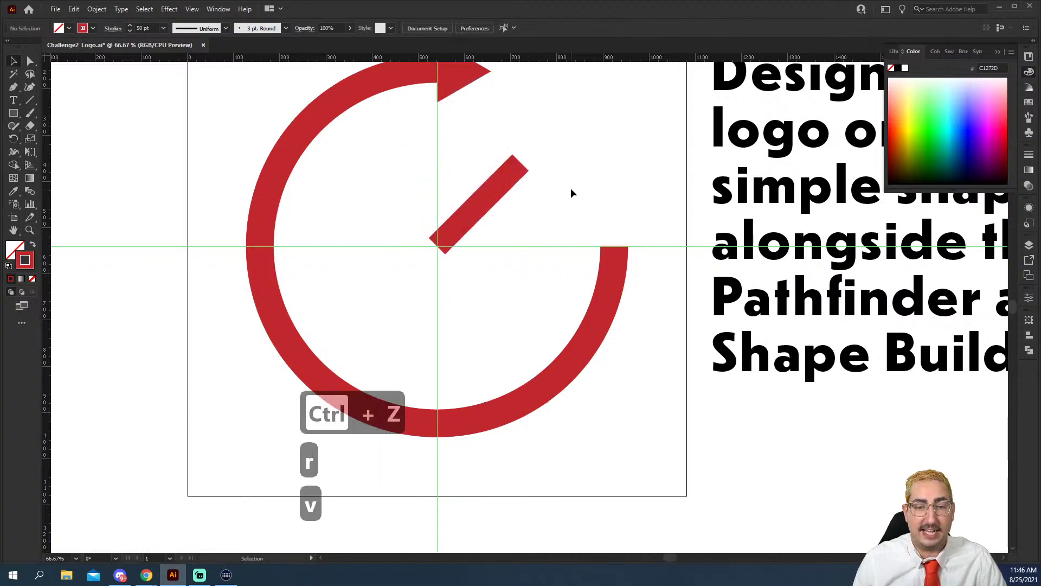
Give the diagonal bar's stroke round caps.
left_click(494, 194)
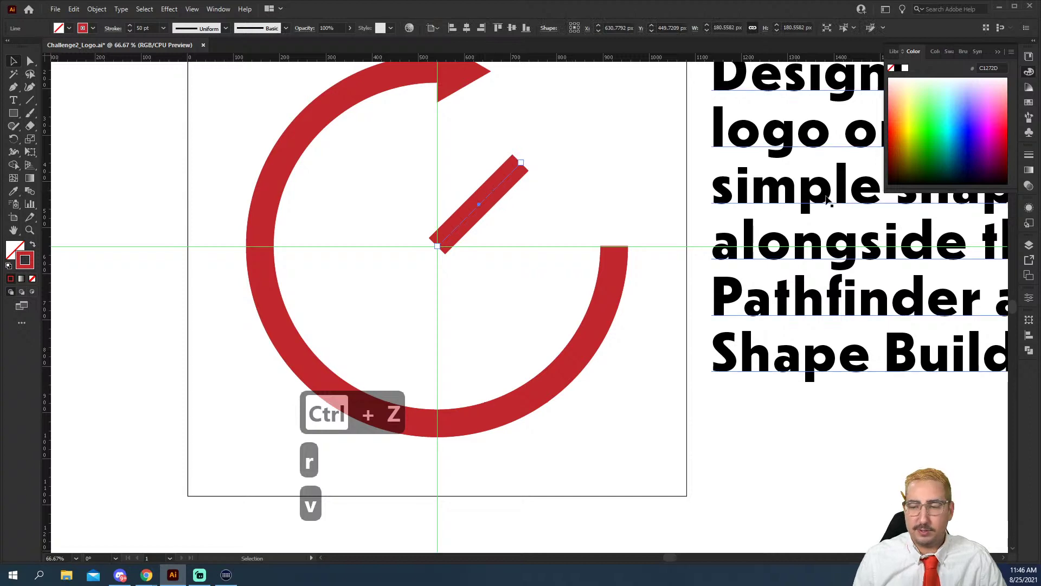
left_click(1028, 157)
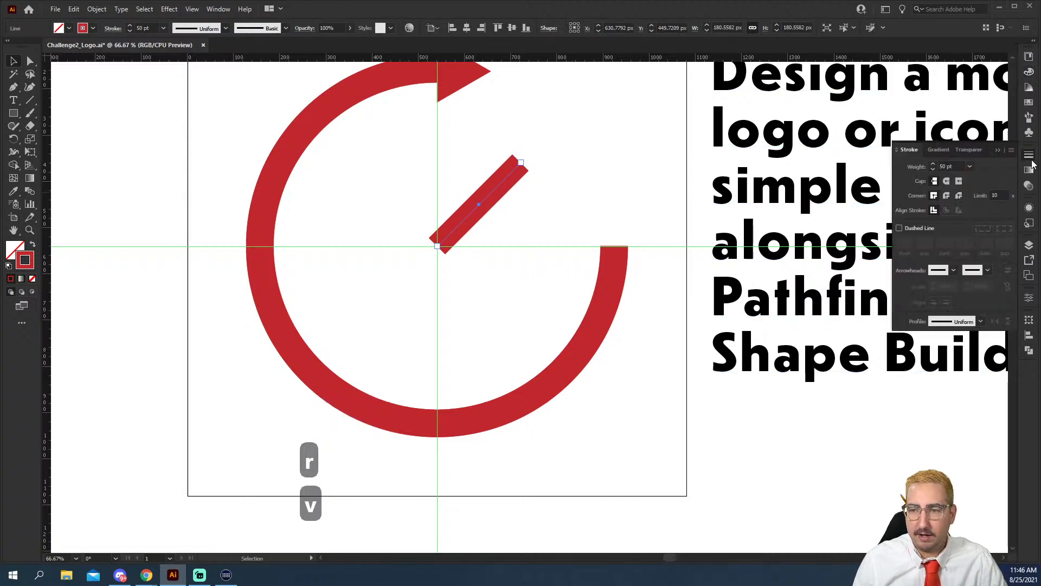
left_click(946, 181)
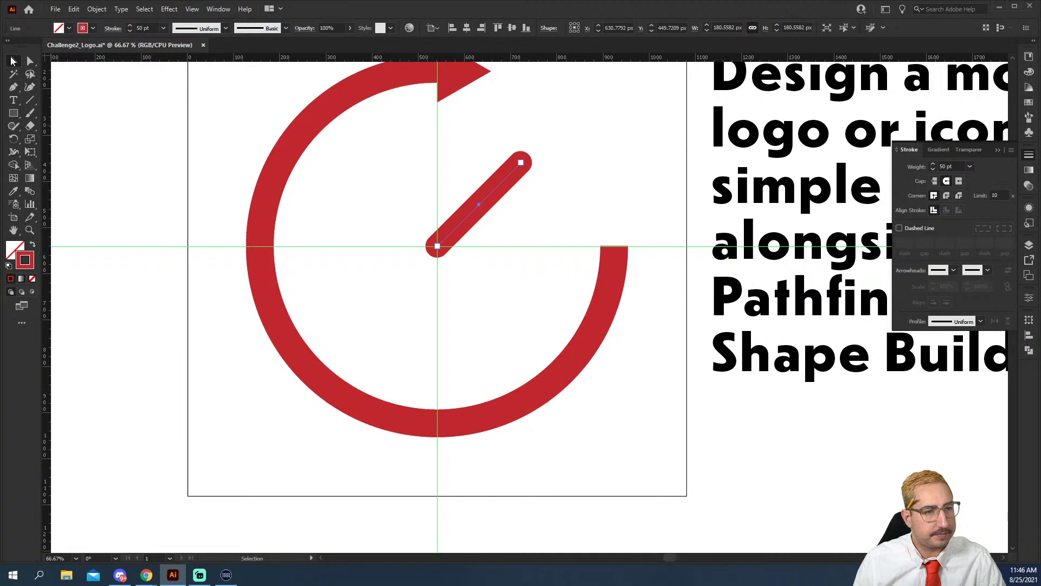
left_click(333, 169)
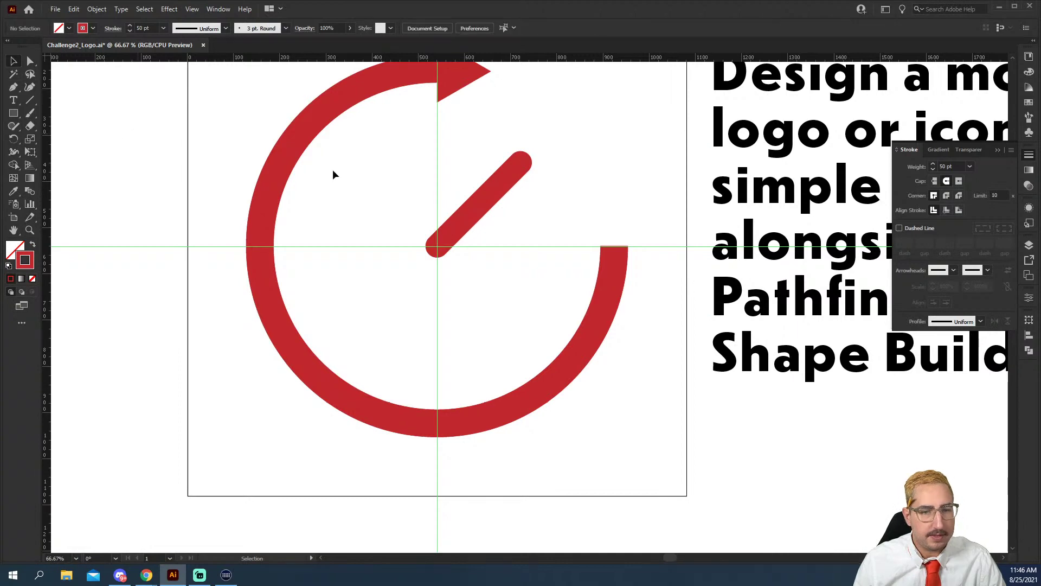
Move the rounded bar diagonally up and right, away from the centre guides into the ring's open quarter.
left_click(486, 203)
key("shift+Right")
key("shift+Right")
key("shift+Right")
key("shift+Right")
key("shift+Right")
key("shift+Up")
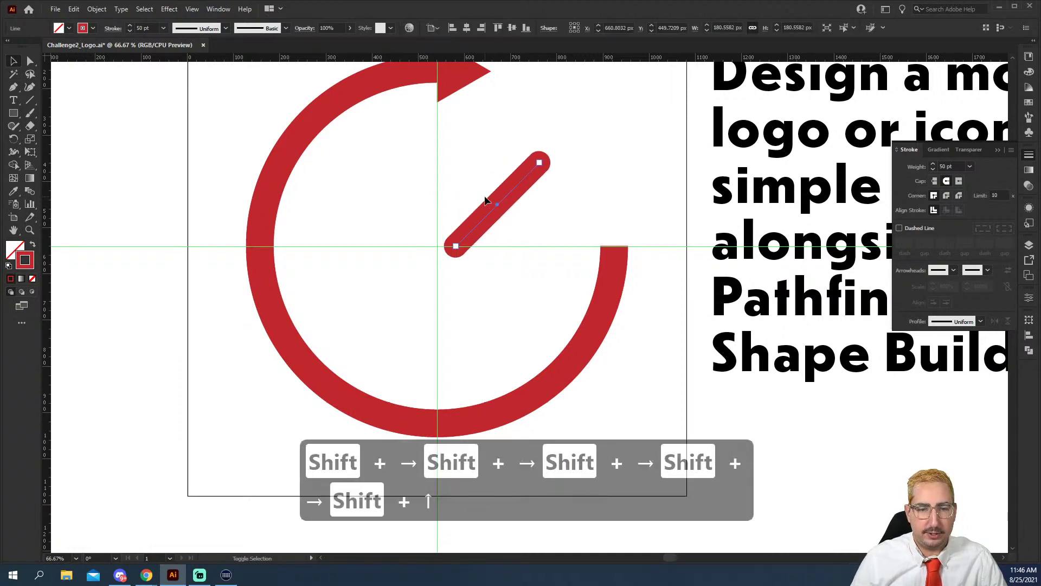
key("shift+Up")
key("shift+Up")
key("shift+Up")
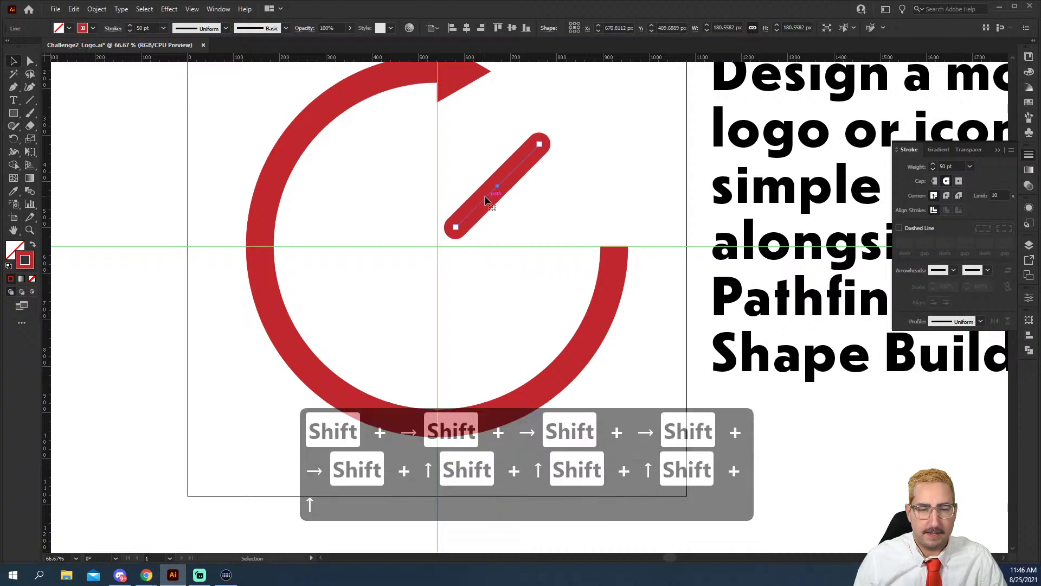
left_click_drag(485, 196, 503, 183)
key("v")
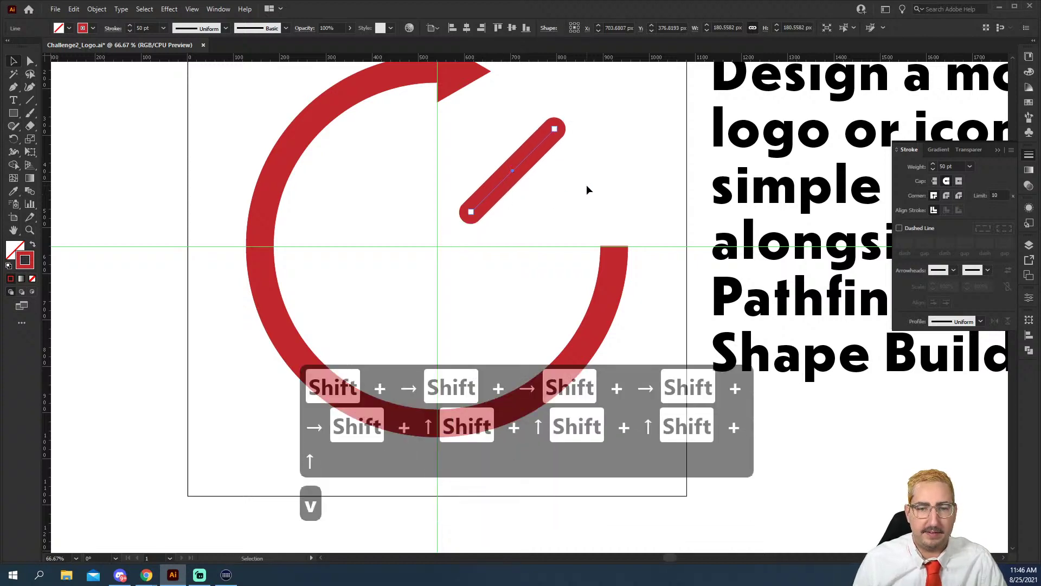
left_click(586, 191)
key("z")
left_click(558, 296, "alt")
left_click_drag(558, 295, 527, 242)
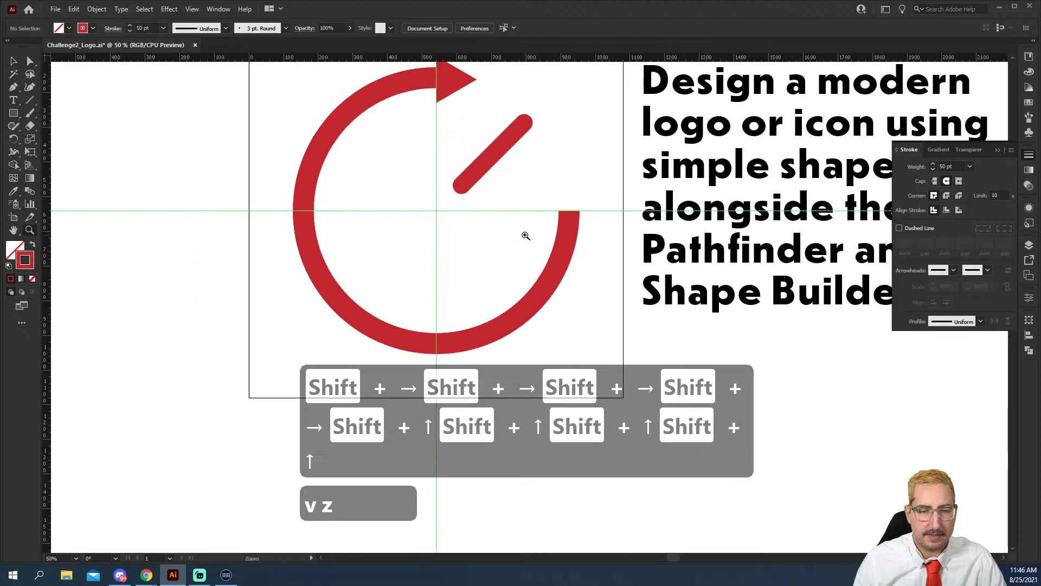
Duplicate the red diagonal bar into the ring's lower-left quarter, across the centre from the original.
key("v")
mouse_move(505, 146)
left_mouse_down()
mouse_move(412, 234)
mouse_move(422, 232)
left_mouse_up()
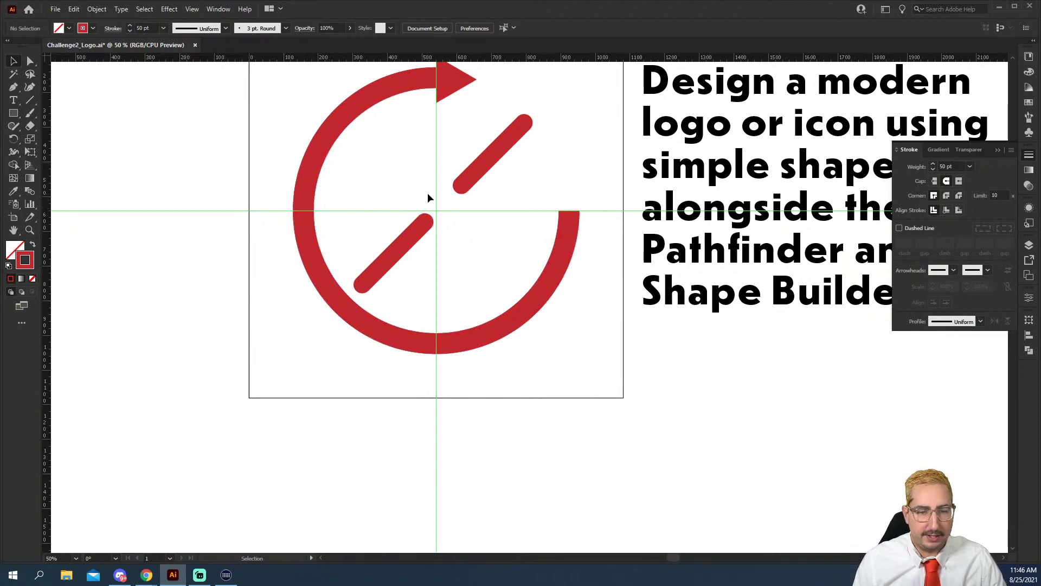
Draw a circle about 529 px wide centred on the guide crossing, filled red with no outline.
key("l")
left_click_drag(435, 210, 355, 118)
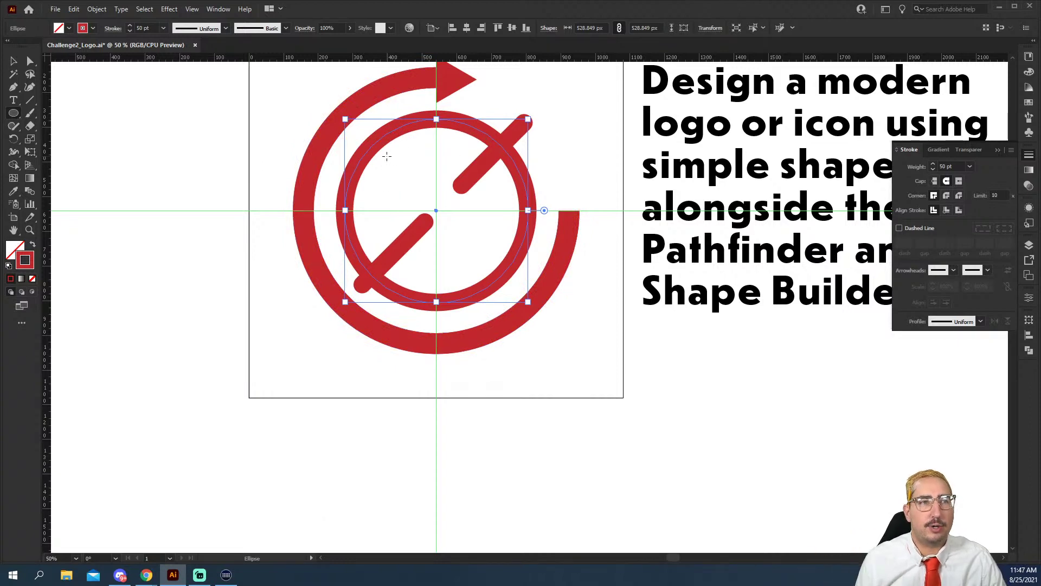
key("shift+x")
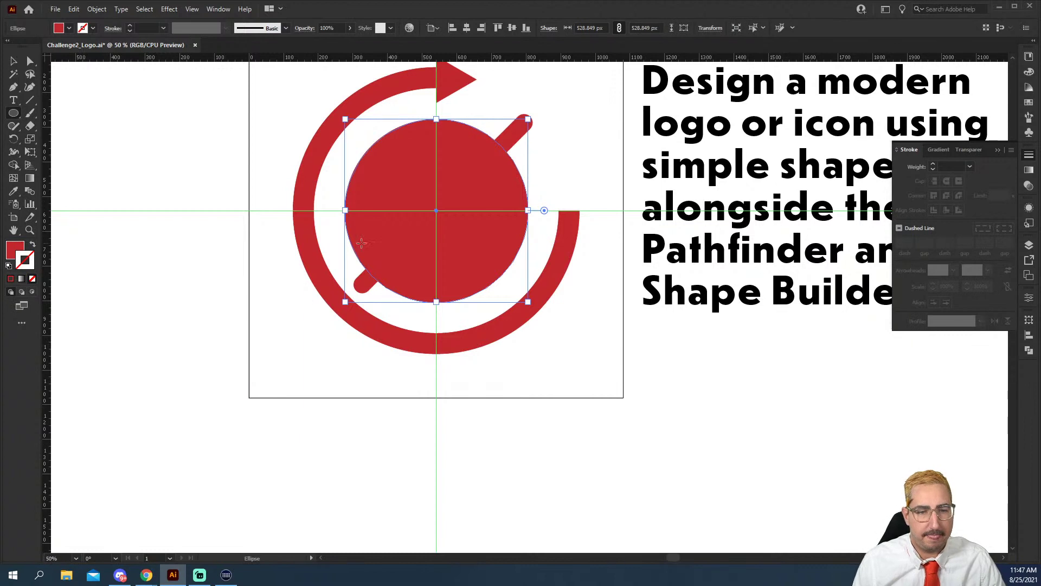
key("v")
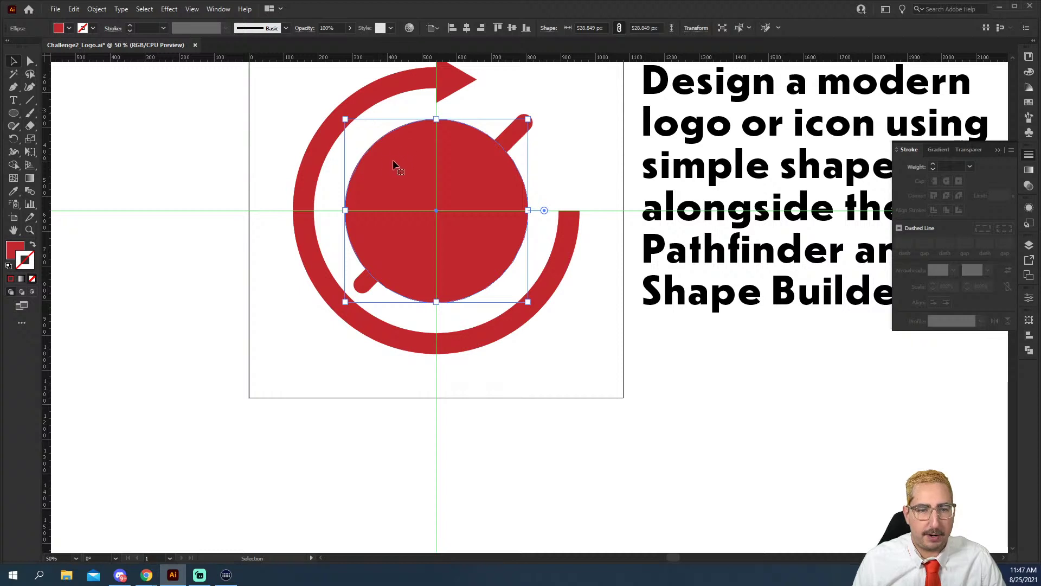
Draw a rectangle about 380 by 359 px covering the circle's upper-left quarter, ending at the guide crossing.
key("m")
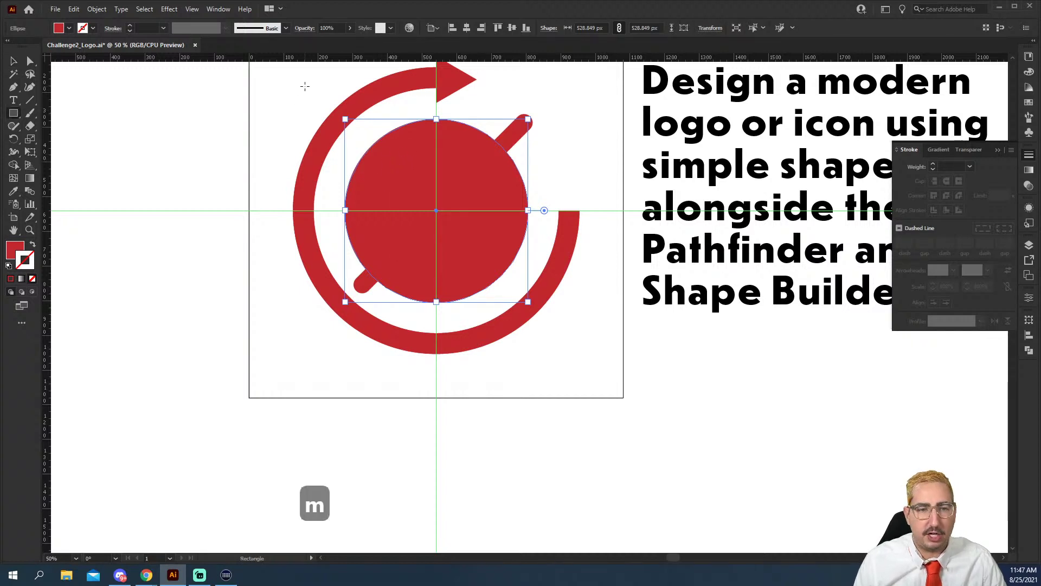
left_click_drag(305, 86, 436, 210)
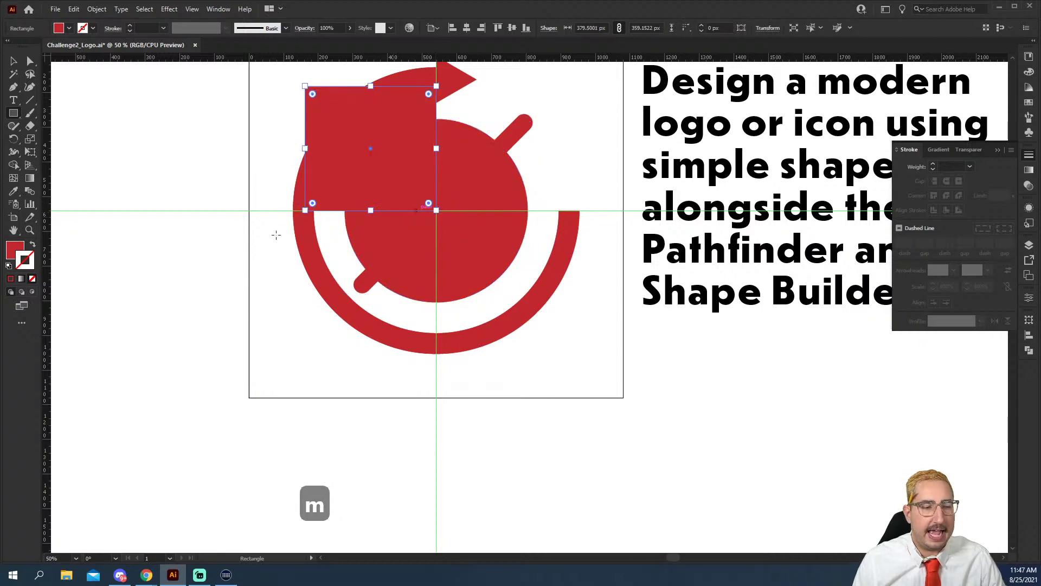
key("v")
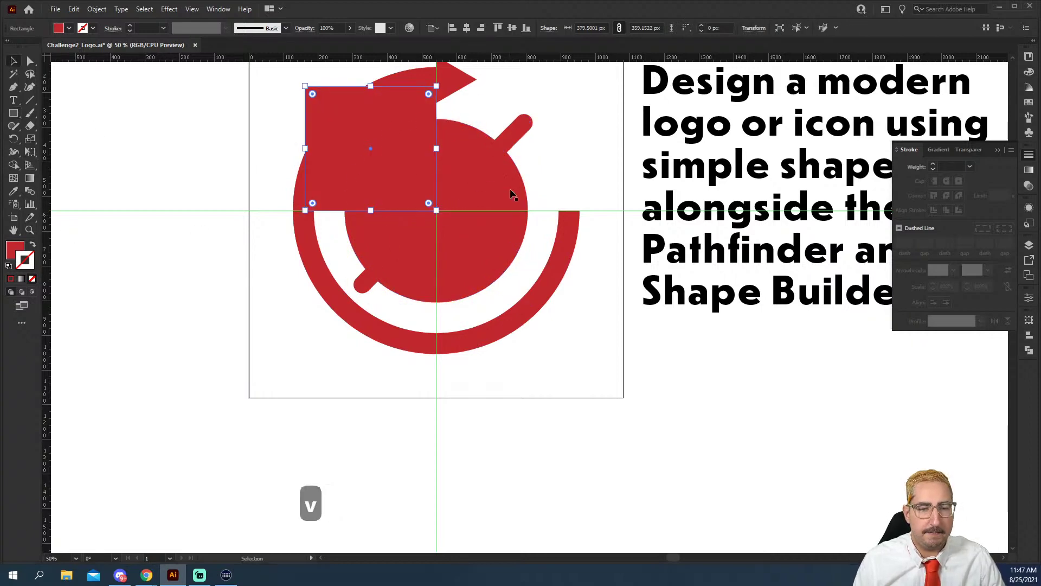
Recolour the circle green without an outline and the overlapping rectangle orange to tell them apart.
left_click(470, 158, "shift")
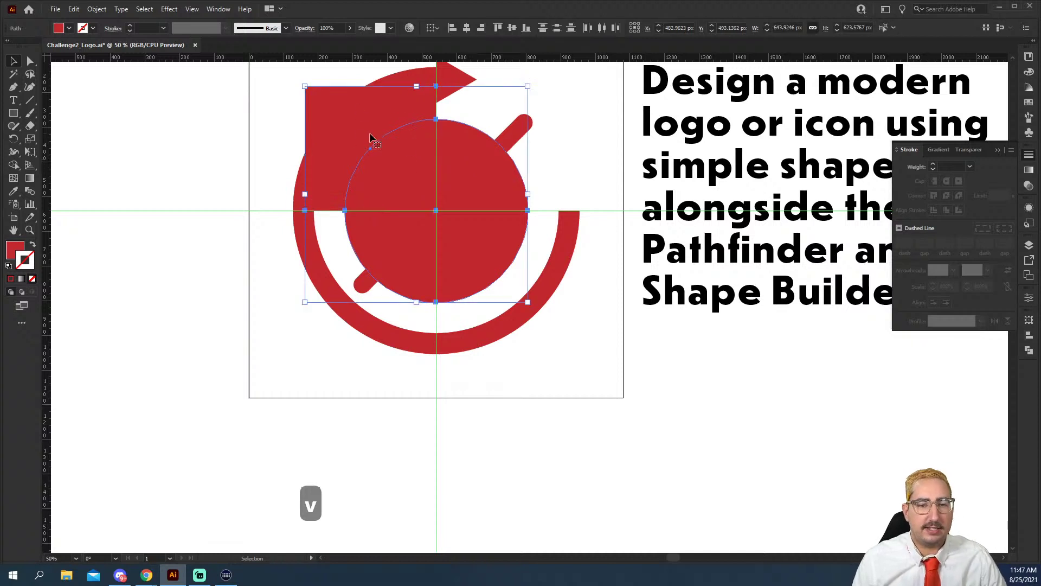
left_click(467, 170)
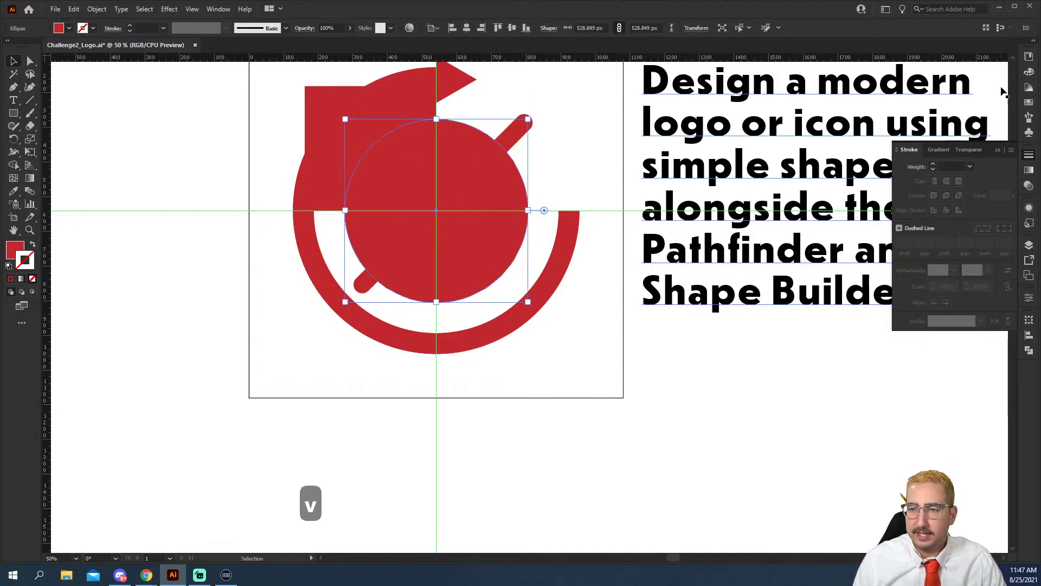
left_click(1029, 103)
left_click(974, 101)
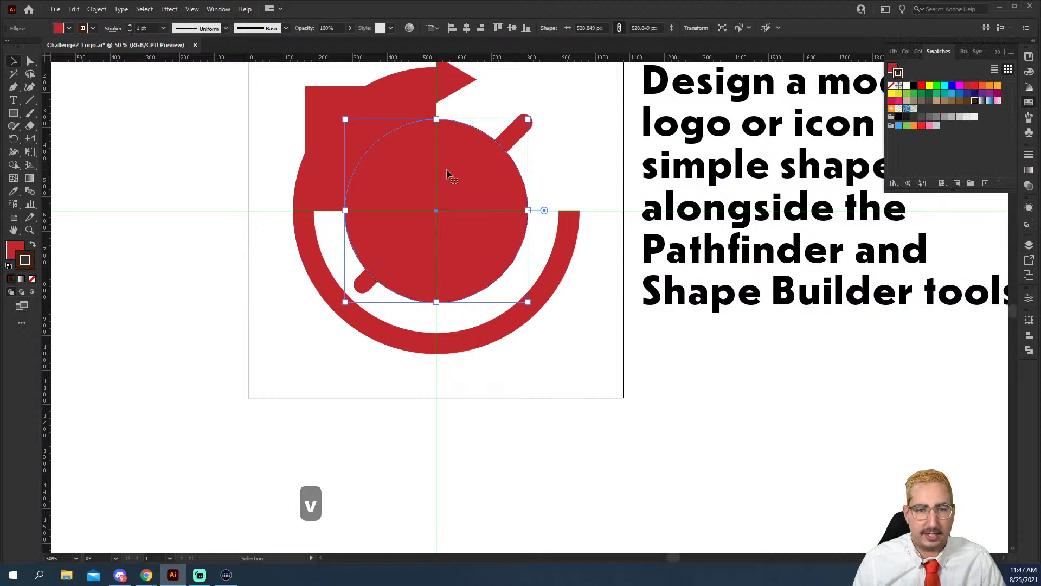
key("slash")
key("x")
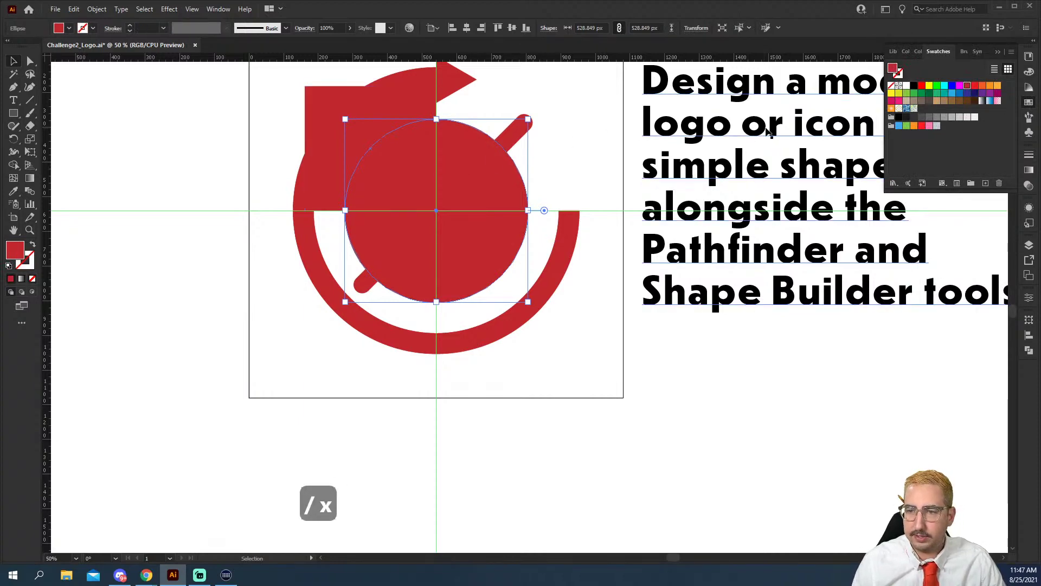
left_click_drag(936, 92, 510, 163)
left_click(423, 155)
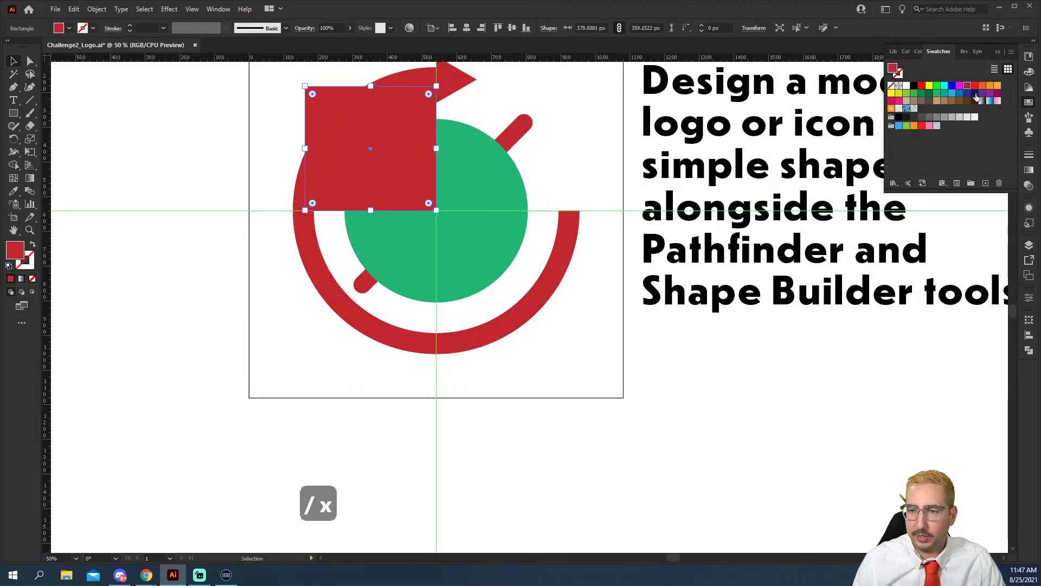
left_click(990, 86)
Try removing everything outside the overlap of the rectangle and circle with Shape Builder, and undo it.
left_click(481, 172, "shift")
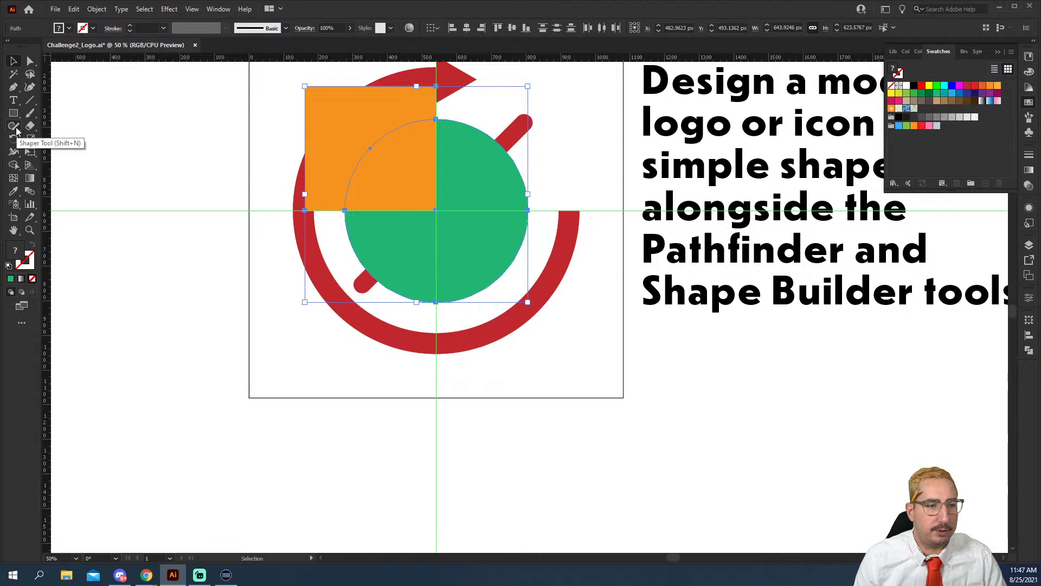
left_click(14, 165)
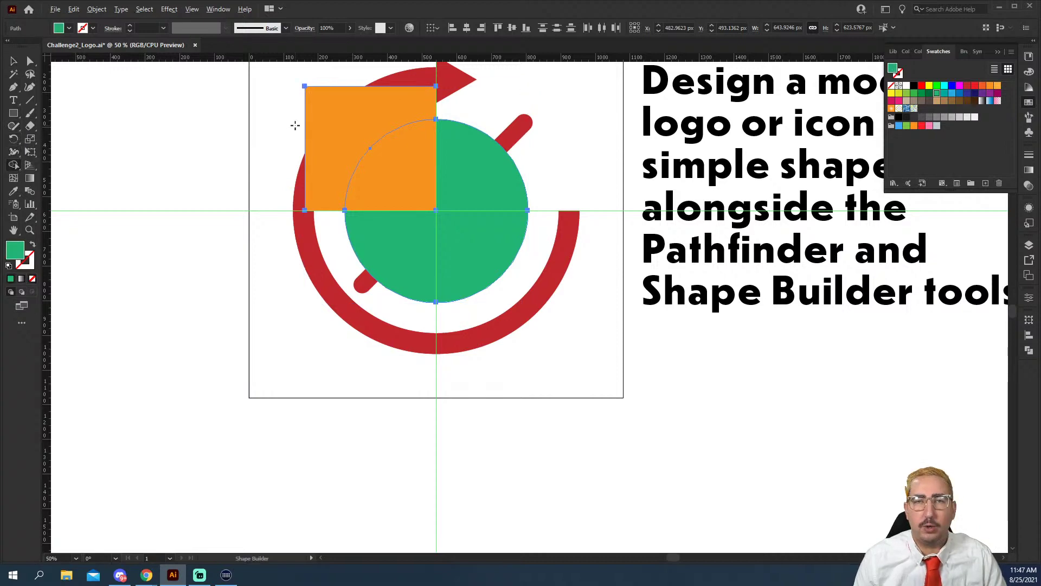
mouse_move(318, 123)
left_mouse_down()
mouse_move(415, 101)
mouse_move(485, 121)
mouse_move(489, 208)
mouse_move(479, 240)
left_mouse_up()
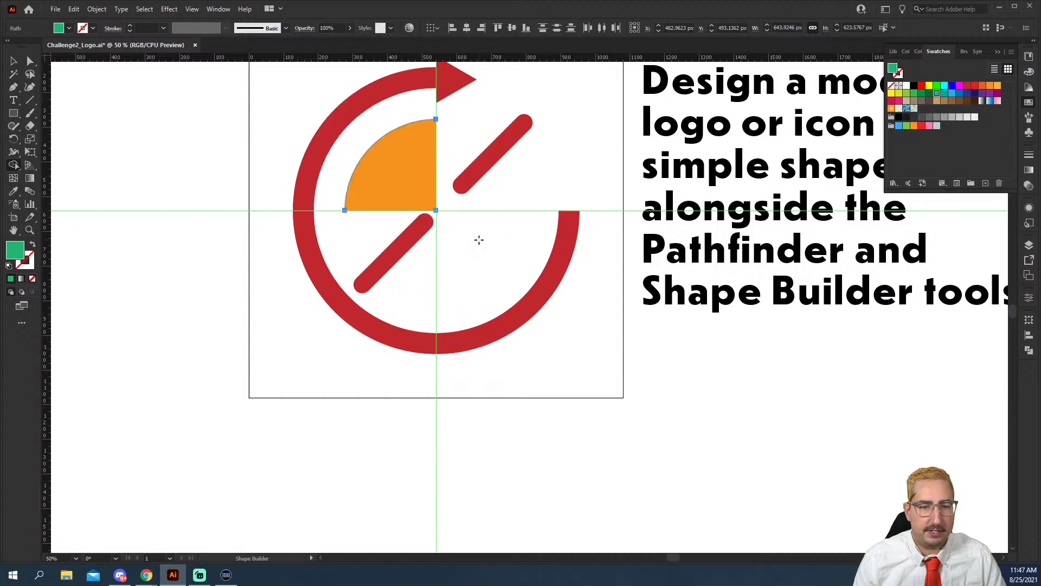
key("ctrl+z")
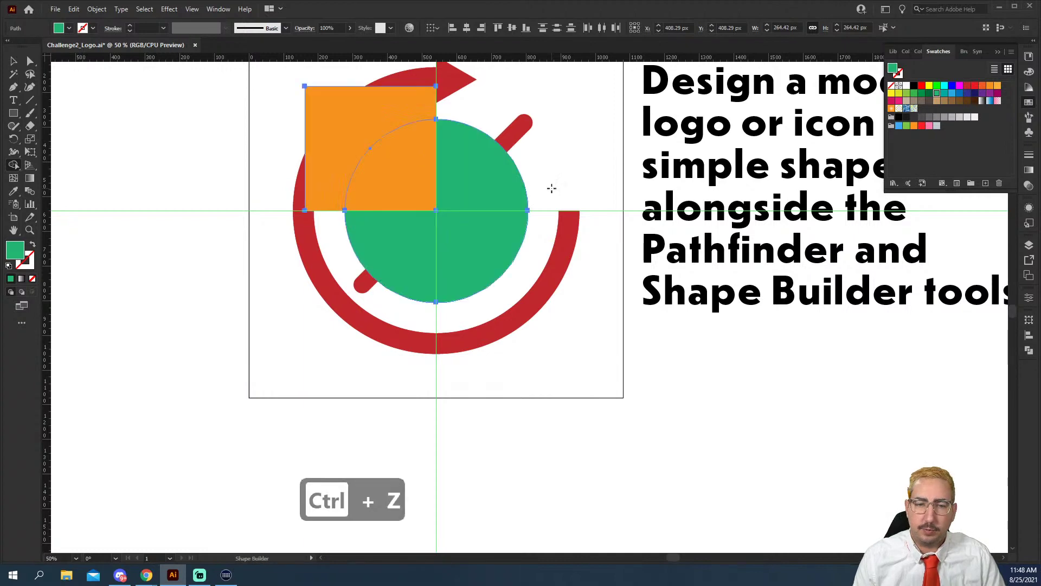
Reduce the rectangle and circle to their overlapping quarter circle with Pathfinder's Intersect mode.
left_click(1028, 350)
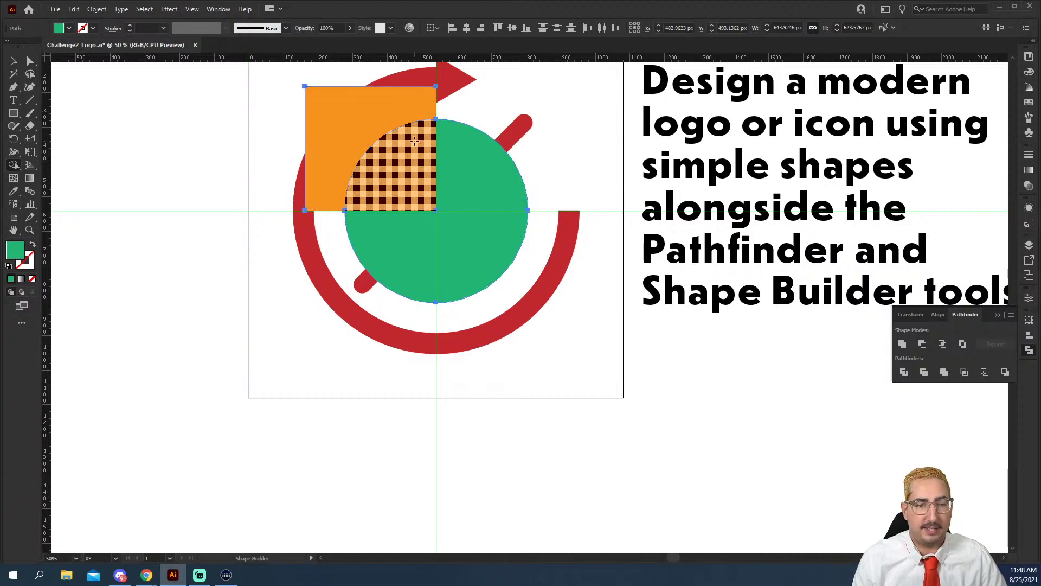
key("v")
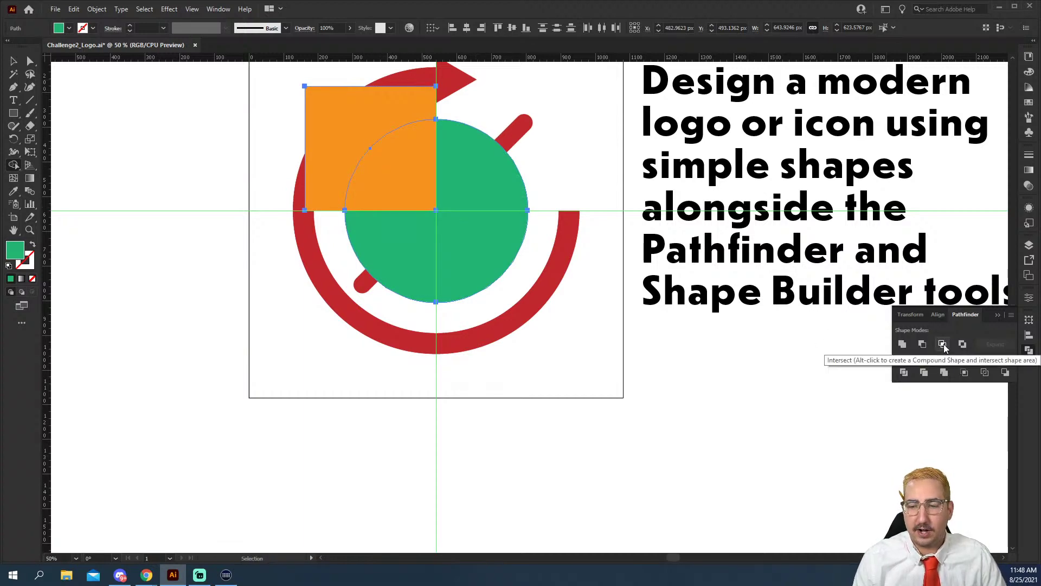
left_click(943, 344)
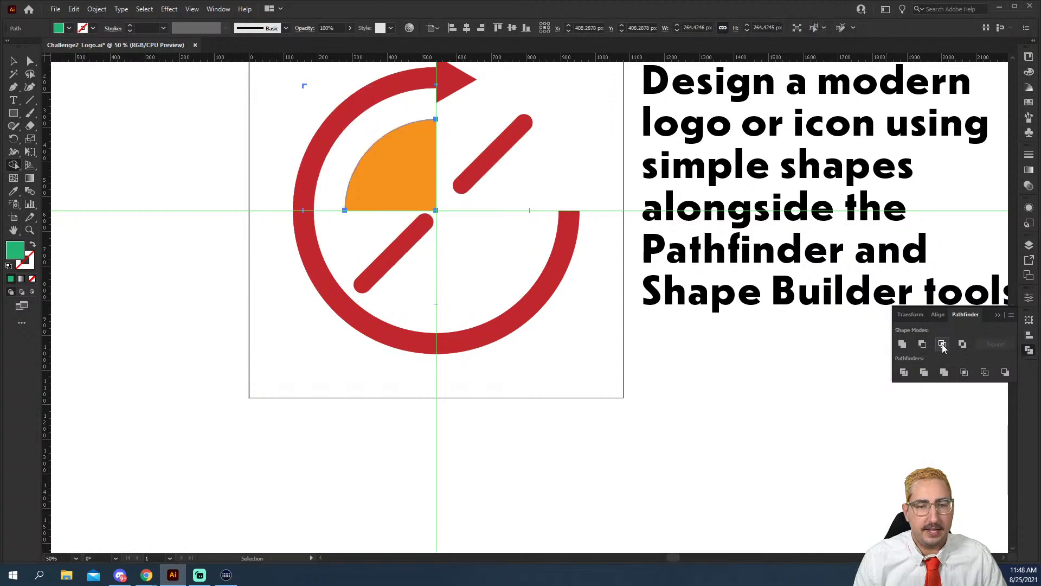
key("shift+m")
Move the orange quarter circle 30 px up and 30 px left, away from the centre guides.
key("v")
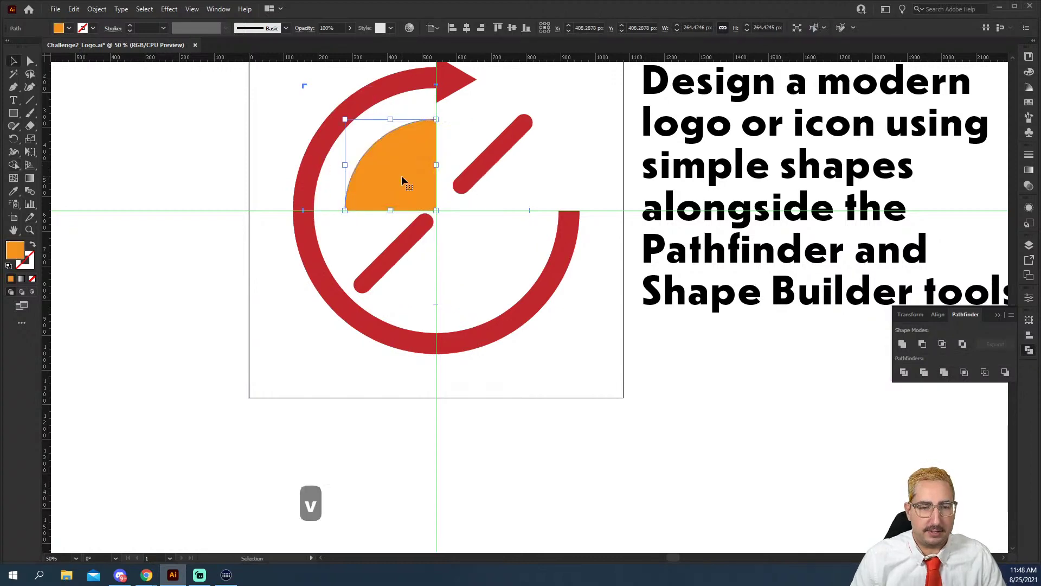
key("shift+Up")
key("shift+Up")
key("shift+Up")
key("shift+Left")
key("shift+Left")
key("shift+Left")
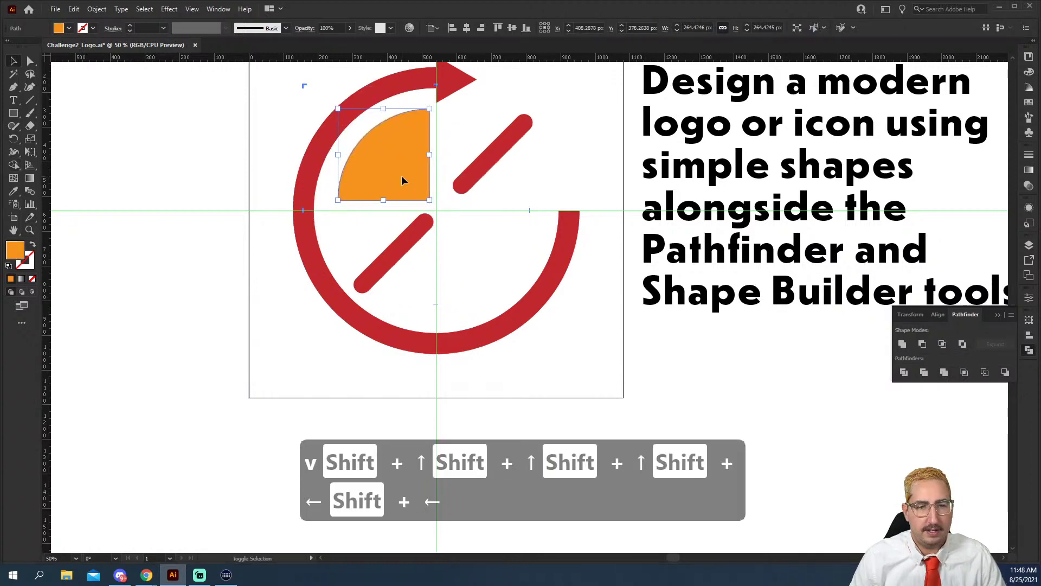
left_click(452, 157)
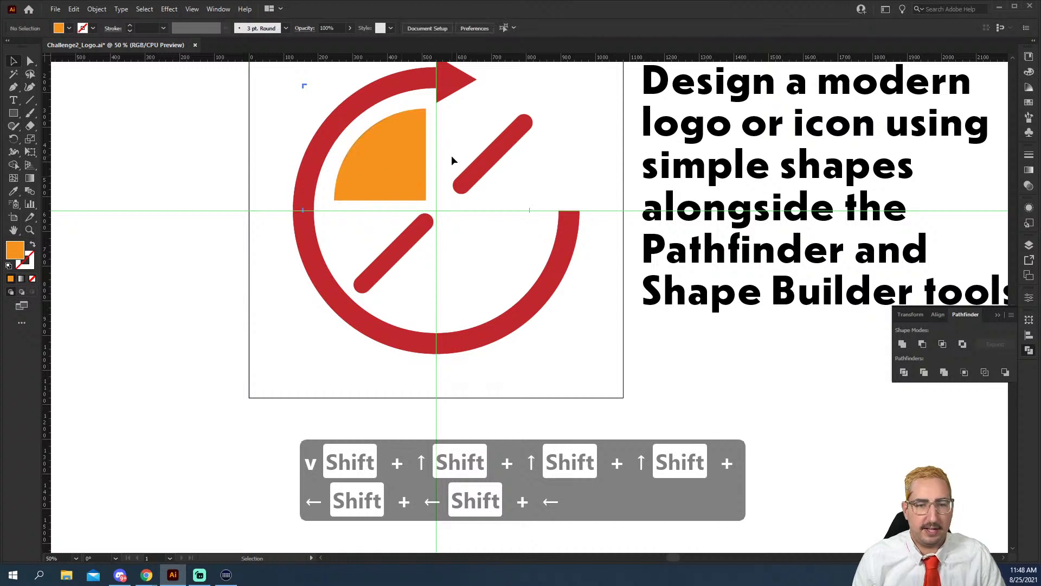
Fill the quarter circle with black sampled from the black palette square above the artboard.
left_click(401, 165)
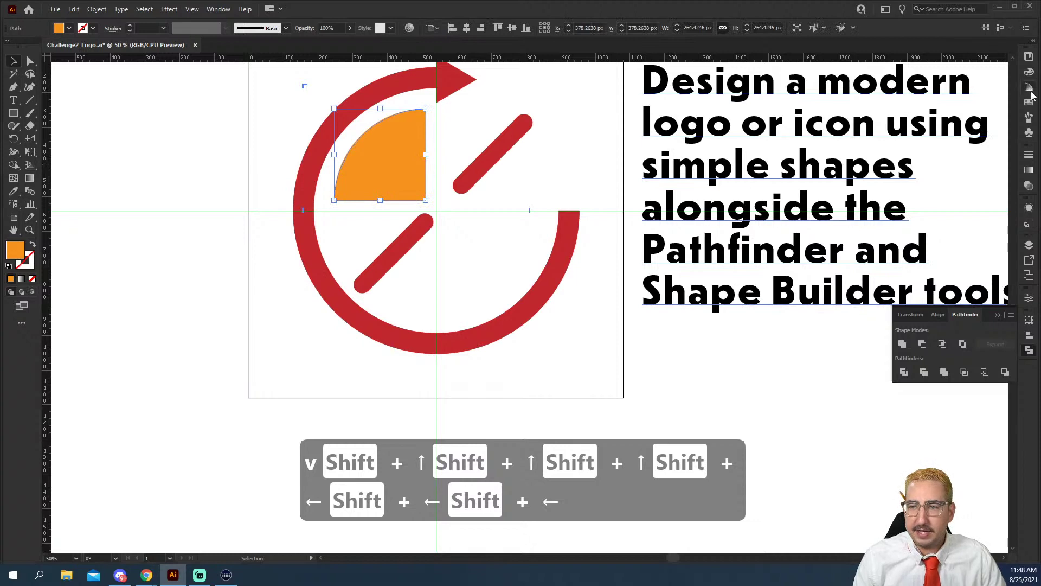
scroll(530, 187, "up", 5)
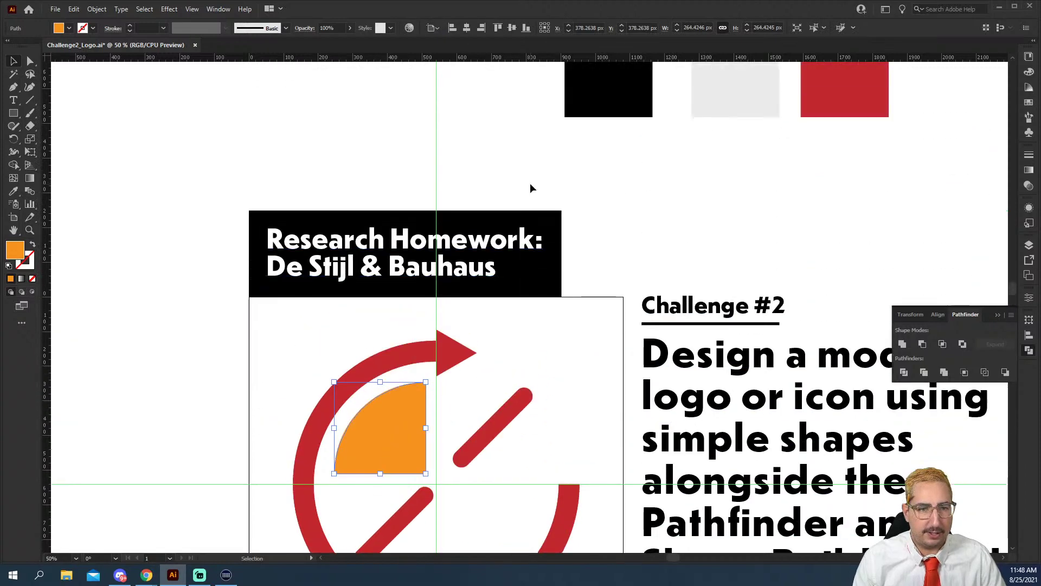
scroll(530, 189, "up", 1)
key("i")
left_click(577, 135)
scroll(538, 203, "down", 5)
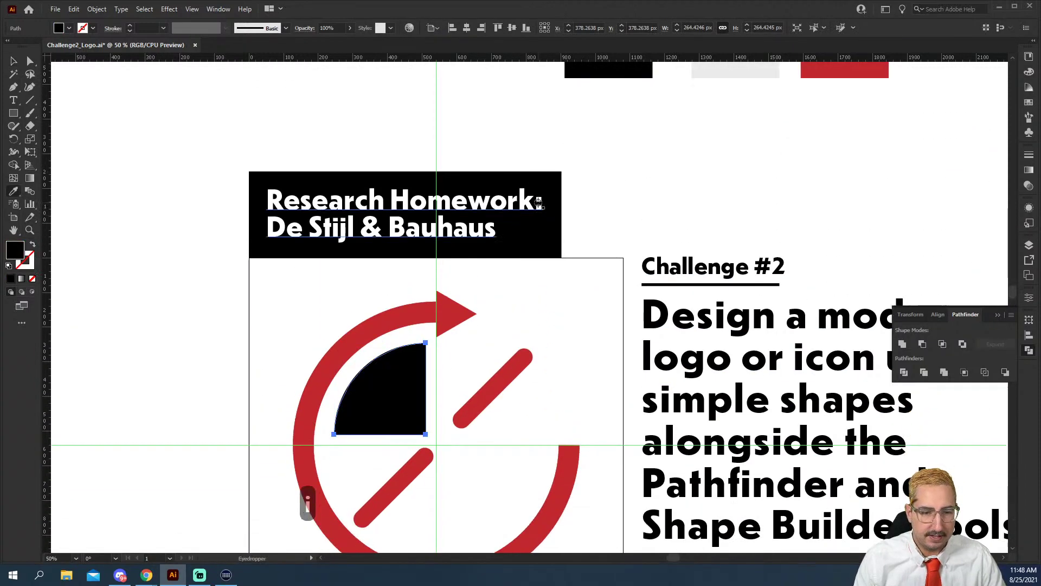
key("v")
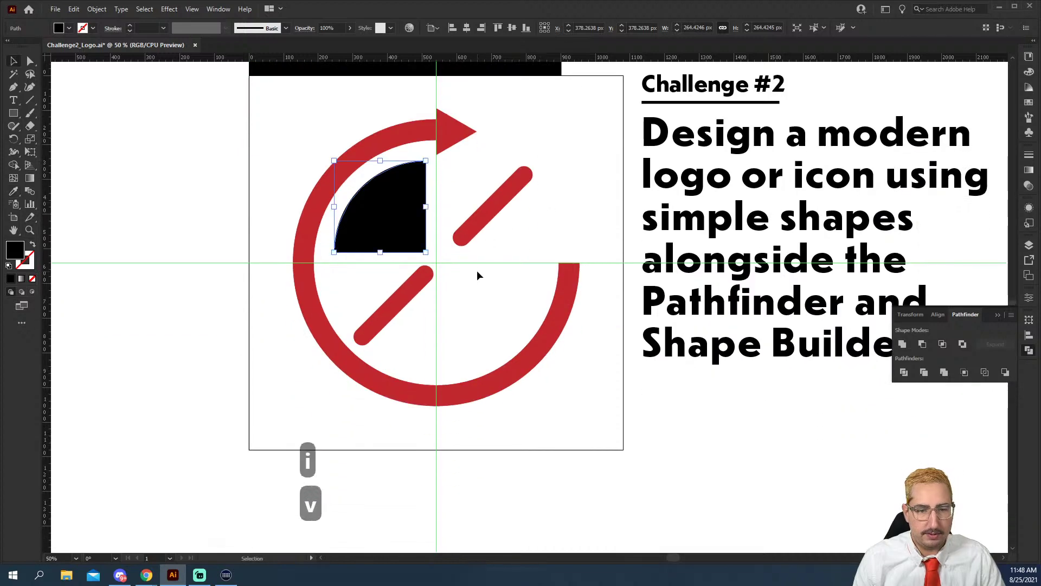
Make a copy of the black quarter circle rotated 180° and place it in the ring's lower-right quarter.
key("r")
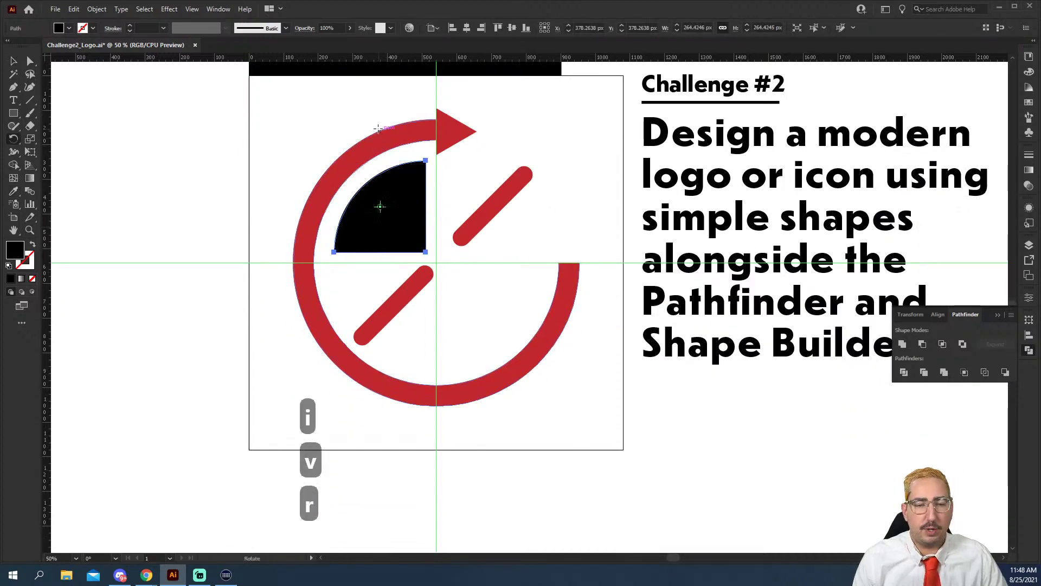
left_click_drag(377, 128, 421, 330)
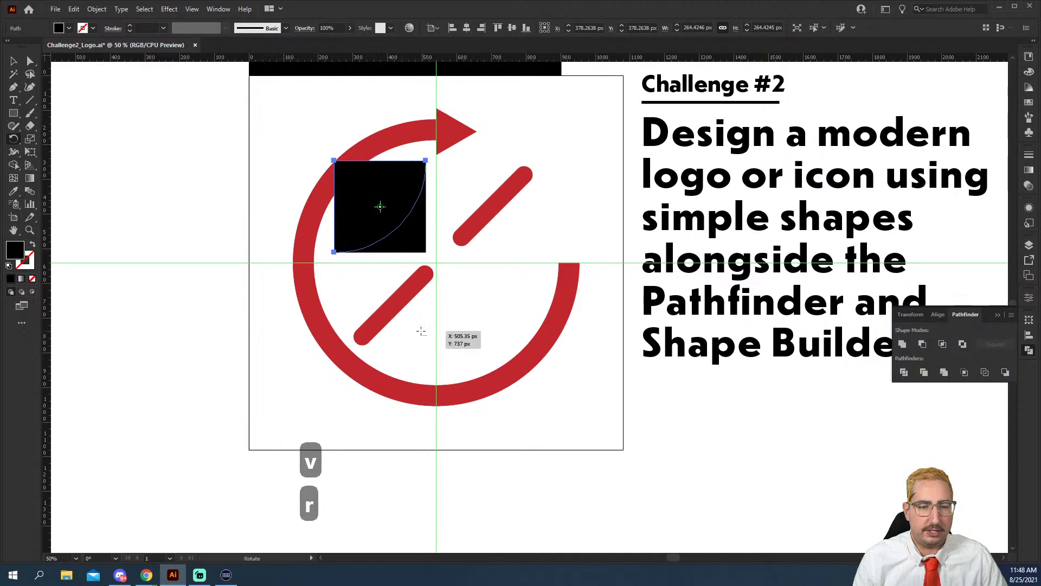
key("v")
left_click_drag(340, 171, 451, 278)
left_click(545, 236)
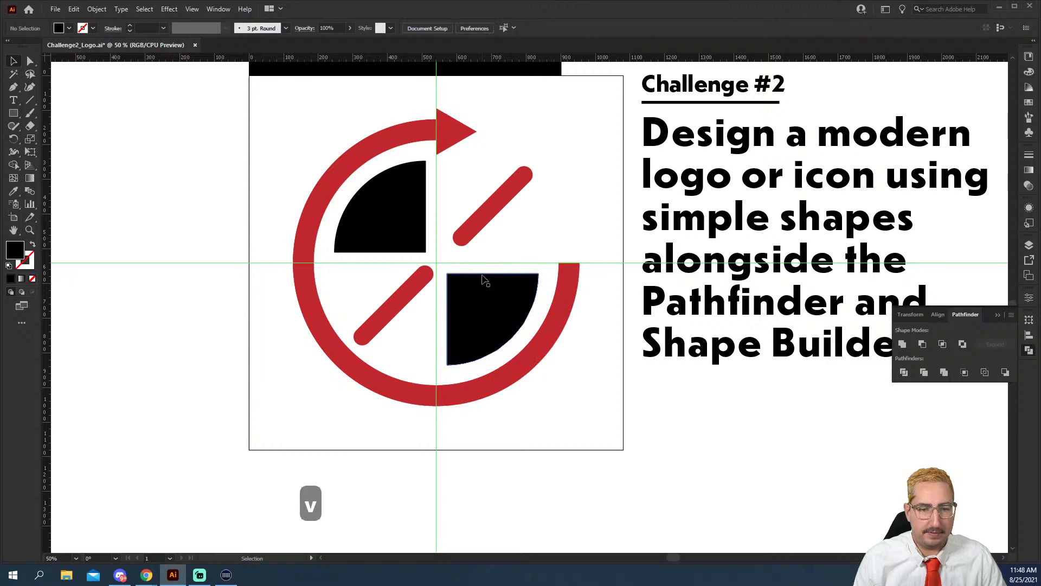
Select both rounded diagonal bars and make their stroke the active colour.
left_click(490, 216)
left_click(406, 295, "shift")
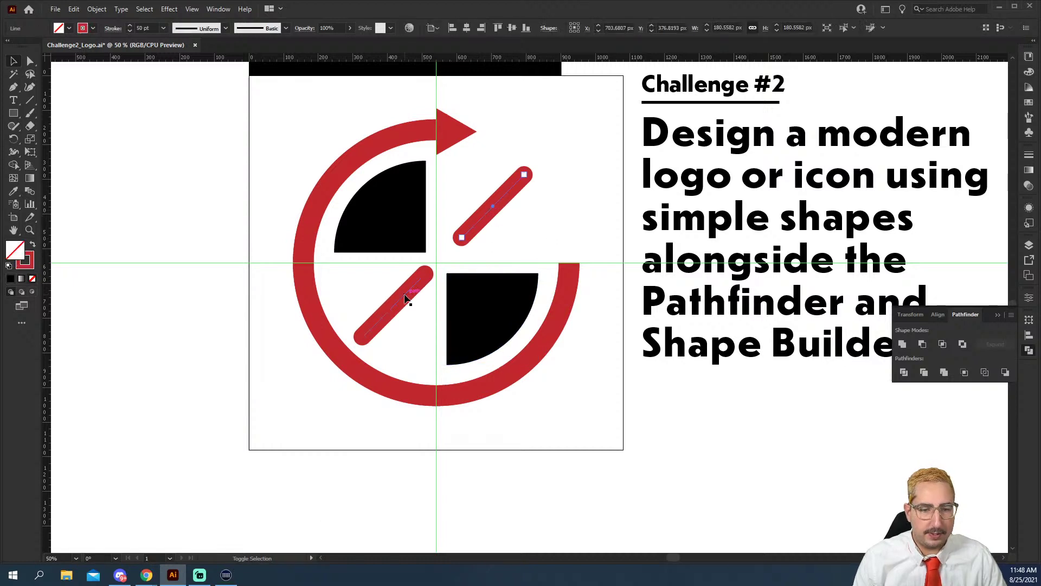
left_click(576, 270, "shift")
key("x")
scroll(579, 276, "up", 1)
scroll(578, 276, "up", 10)
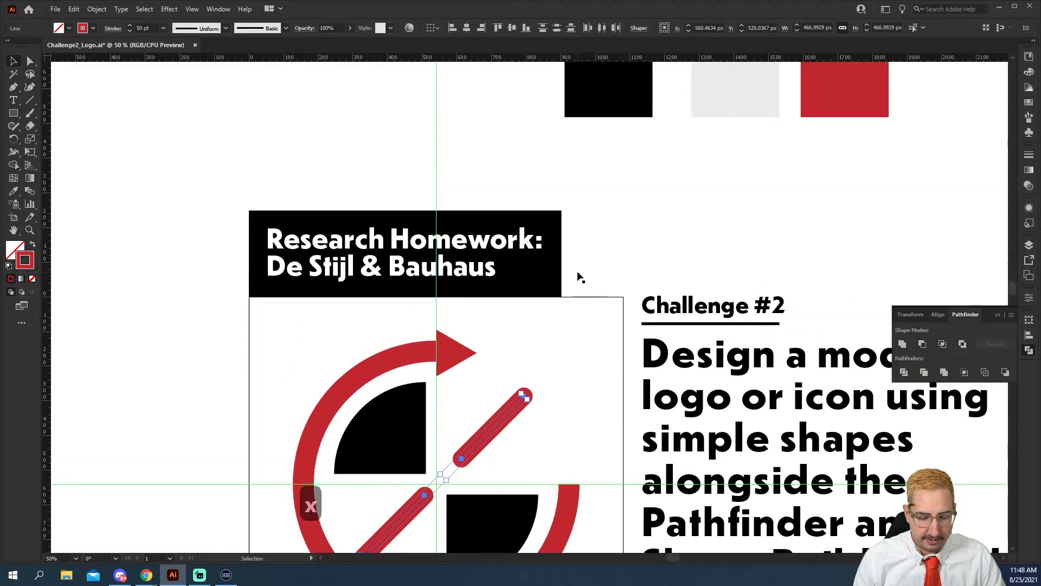
Try using the Eyedropper on the light gray palette square for the bars, and undo the result.
key("i")
left_click(740, 140)
scroll(567, 230, "down", 2)
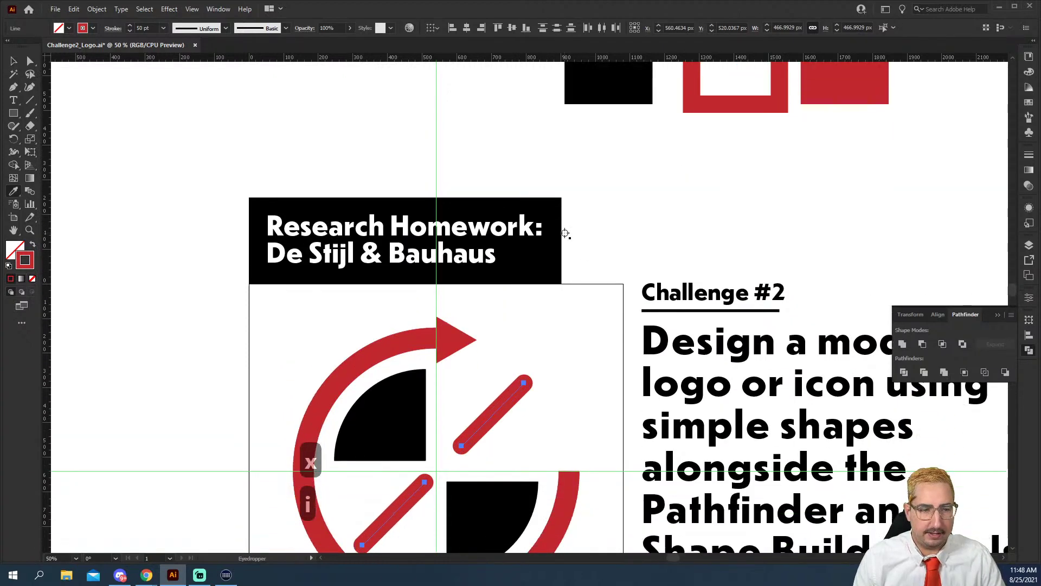
scroll(566, 231, "up", 2)
key("ctrl+z")
scroll(565, 233, "down", 3)
scroll(565, 234, "down", 1)
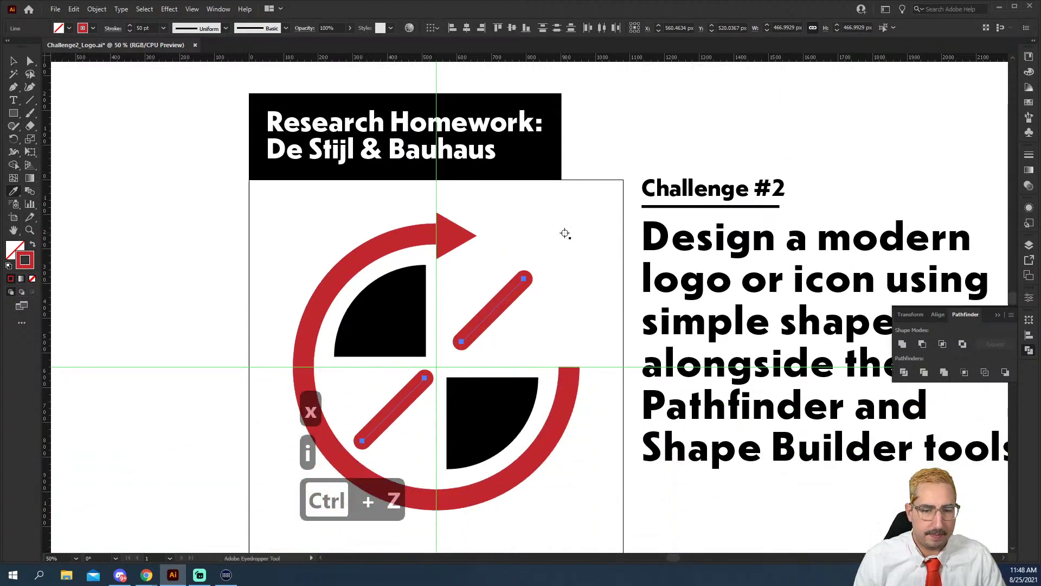
Recolour the strokes of both diagonal bars light gray, sampled from the gray palette square.
scroll(565, 233, "up", 3)
left_click(742, 94)
scroll(608, 173, "down", 3)
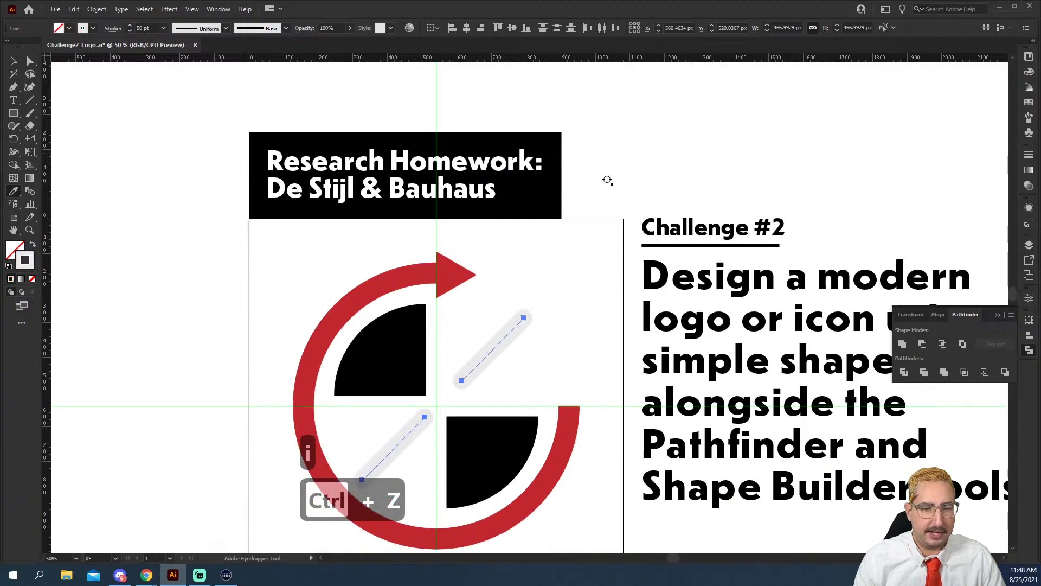
key("v")
left_click(561, 242)
key("w")
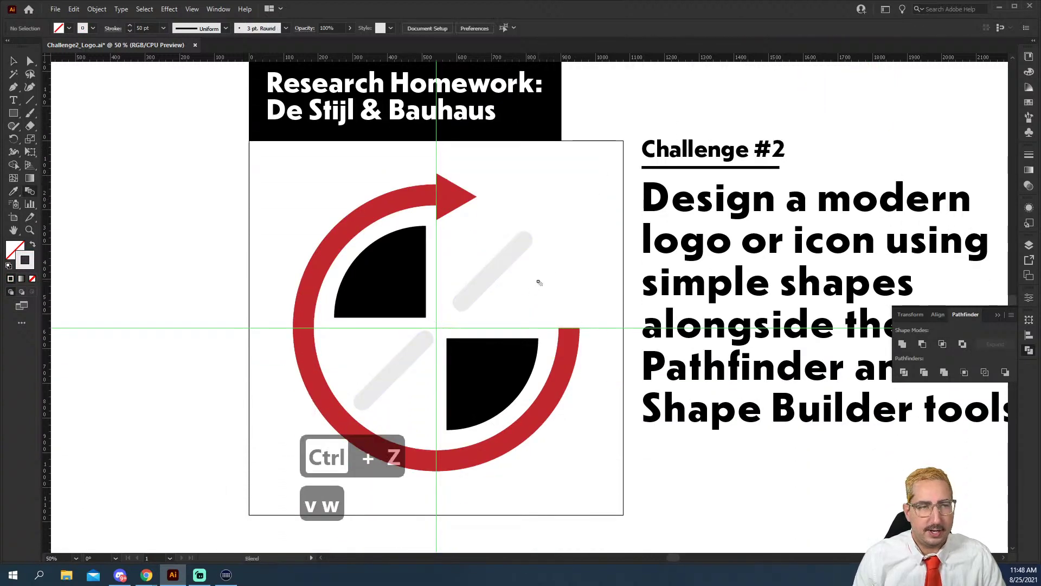
Hide the guides and select the red ring together with its arrowhead.
scroll(518, 301, "down", 3)
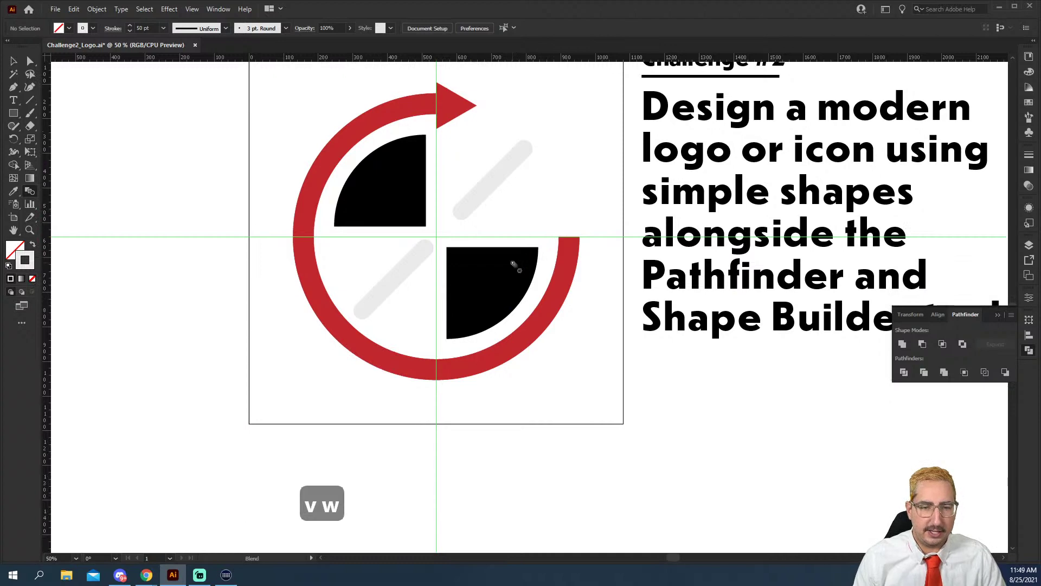
key("ctrl+semicolon")
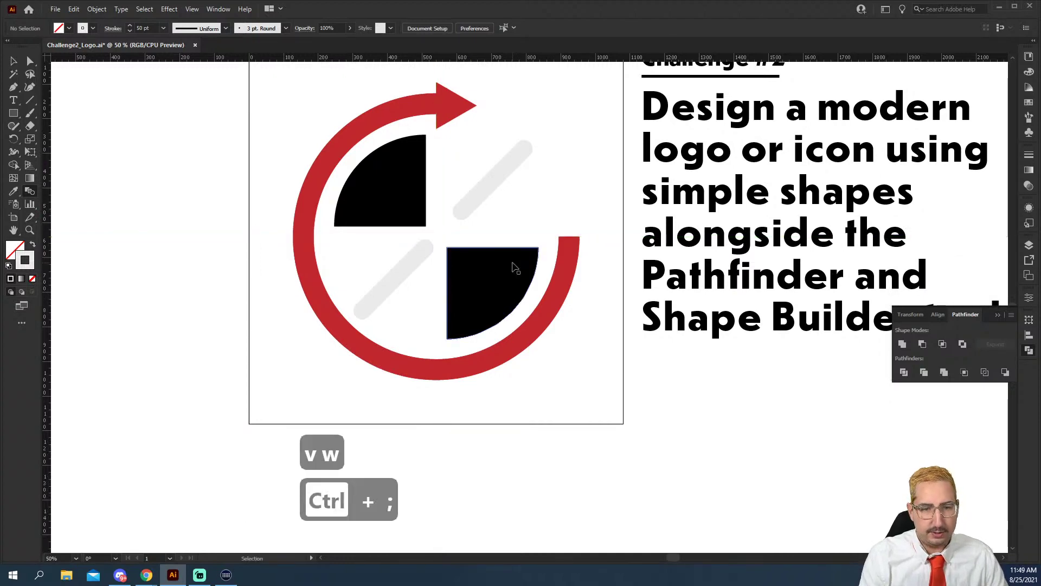
scroll(513, 264, "up", 2)
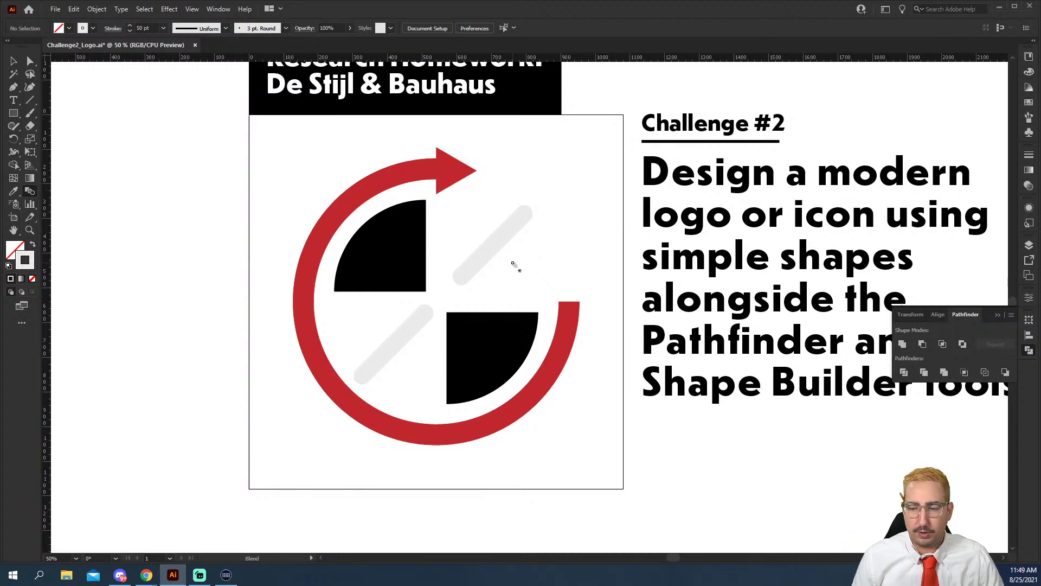
key("v")
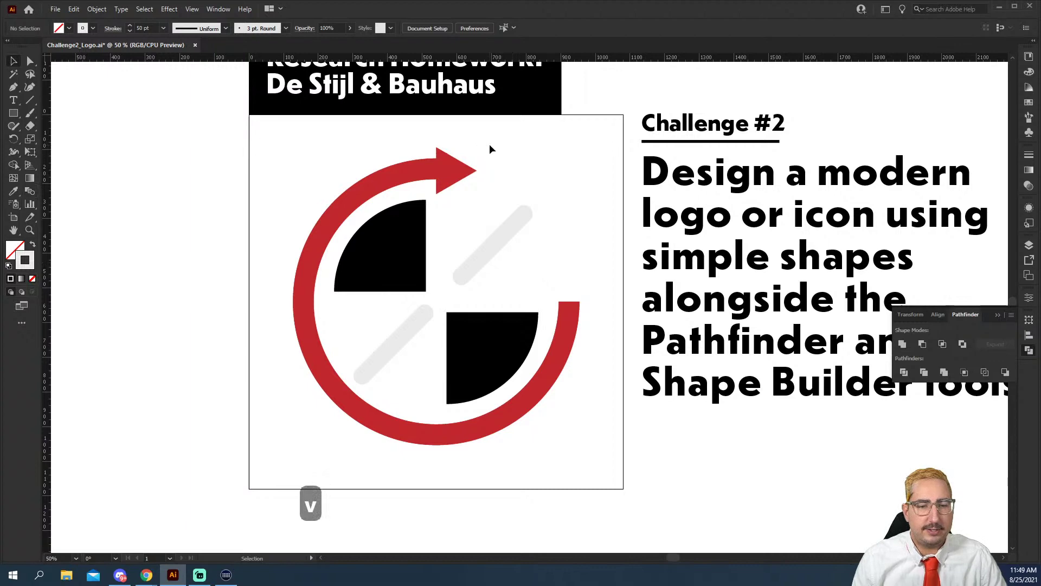
left_click_drag(488, 155, 413, 168)
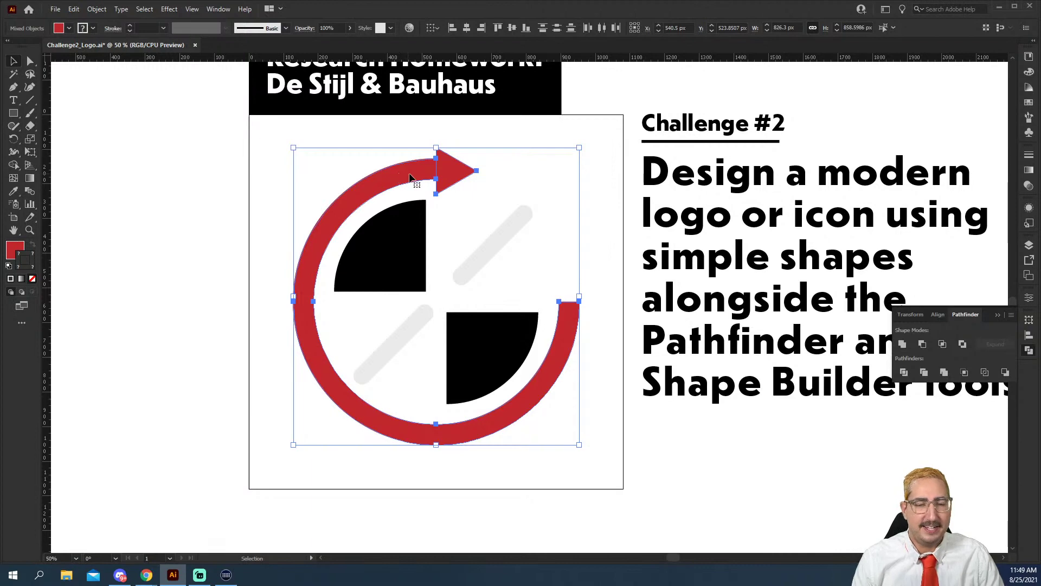
Try merging the red ring and arrowhead with the Shape Builder tool, and undo the merge.
left_click(13, 165)
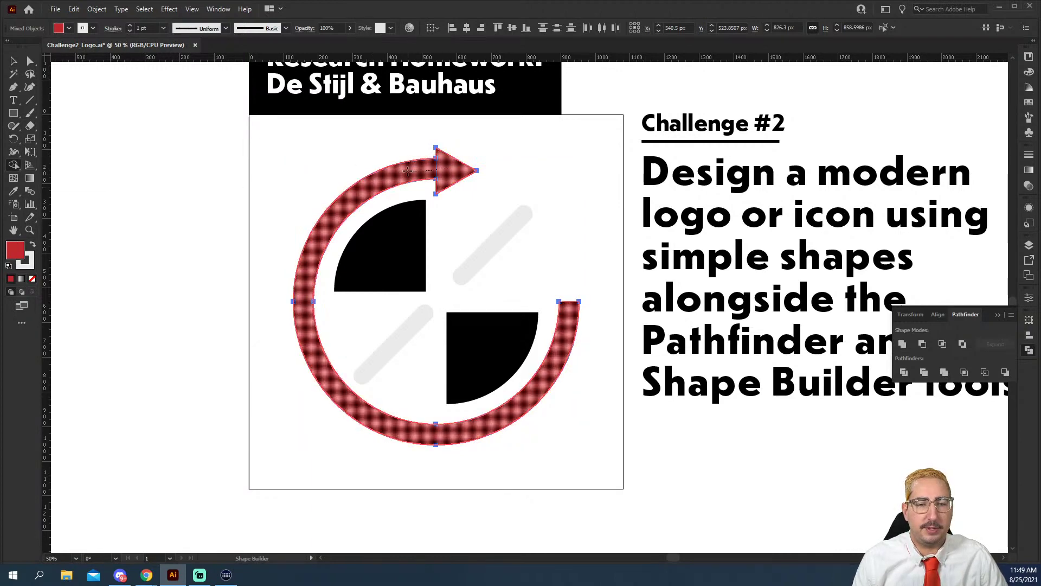
left_click_drag(407, 172, 448, 168)
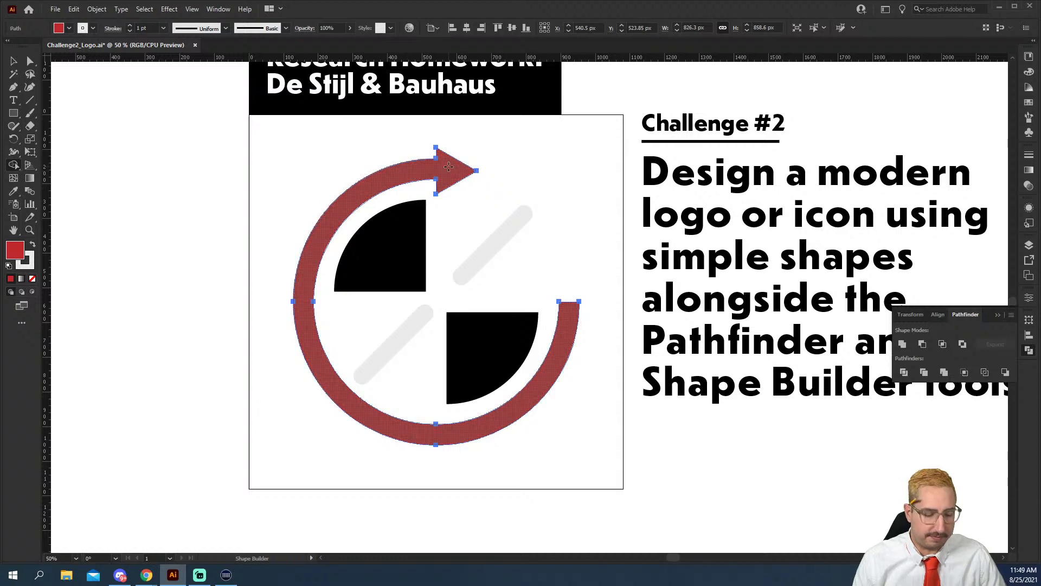
key("ctrl+z")
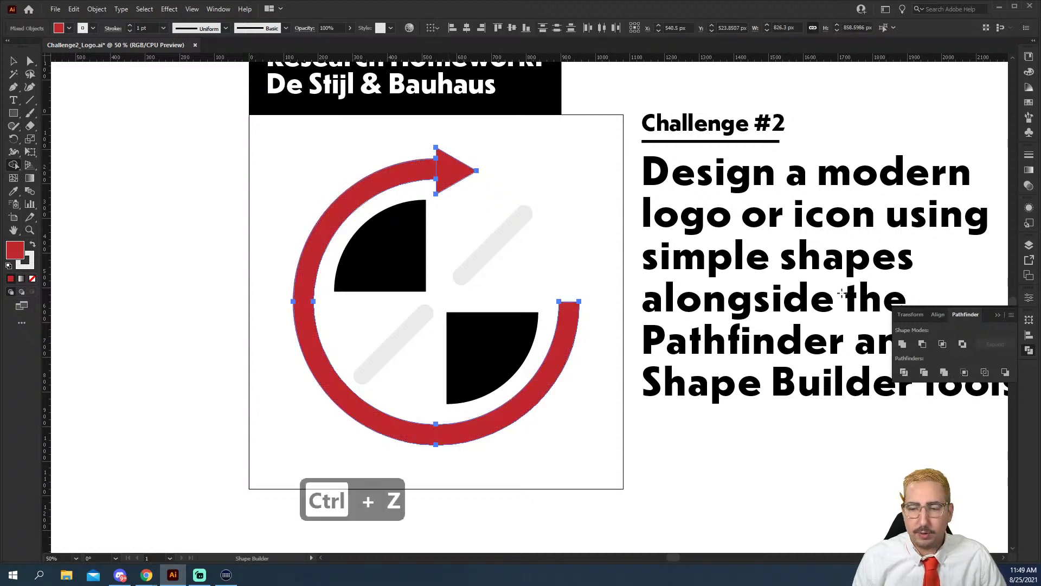
Unite the red ring and arrowhead into a single shape with Pathfinder.
left_click(903, 346)
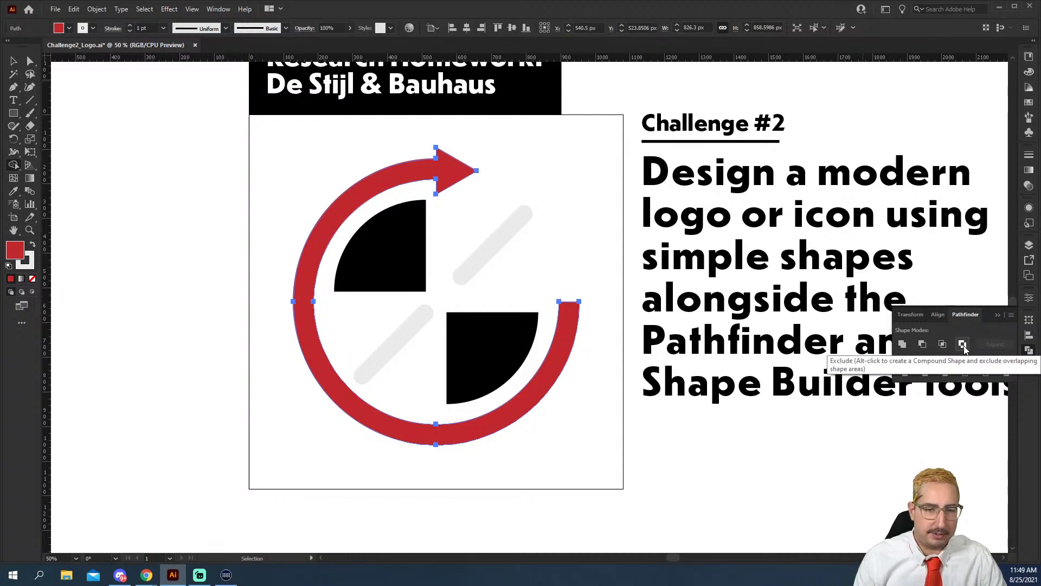
key("shift+m")
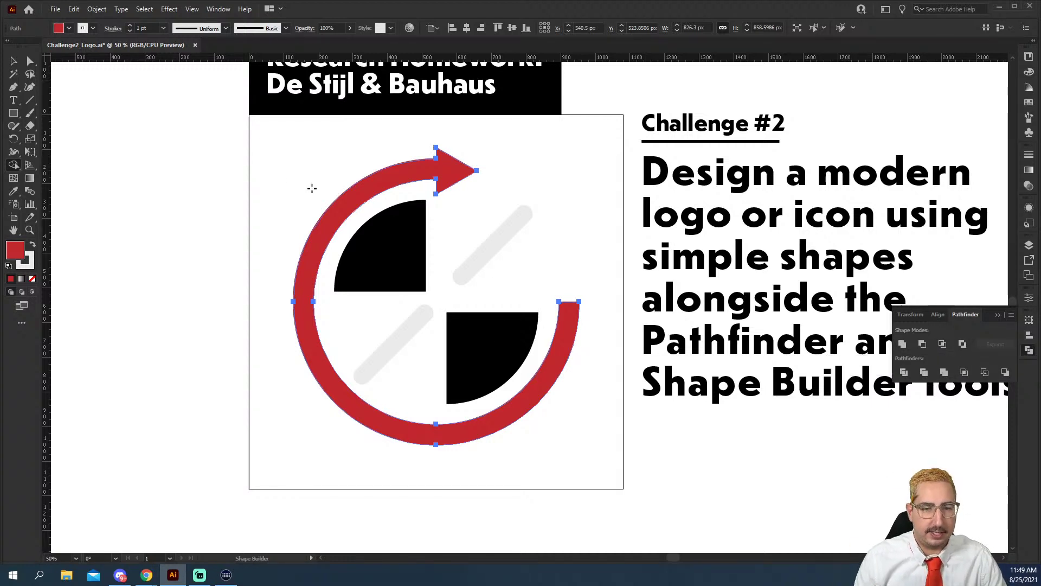
left_click(13, 66)
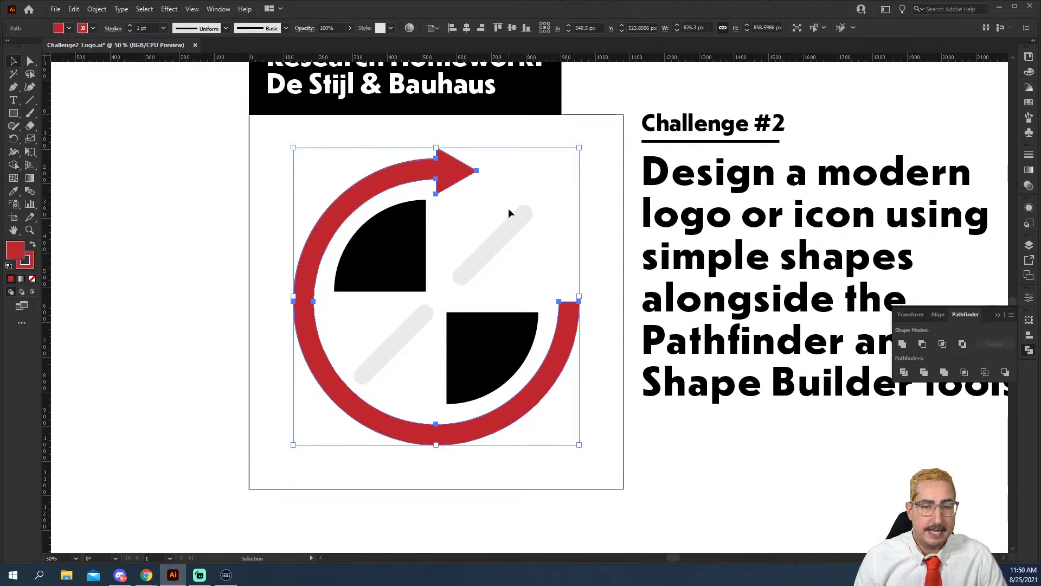
Try selecting the two anchor points at the red arrow's blunt tail end, and clear the selection.
key("z")
left_click(546, 278)
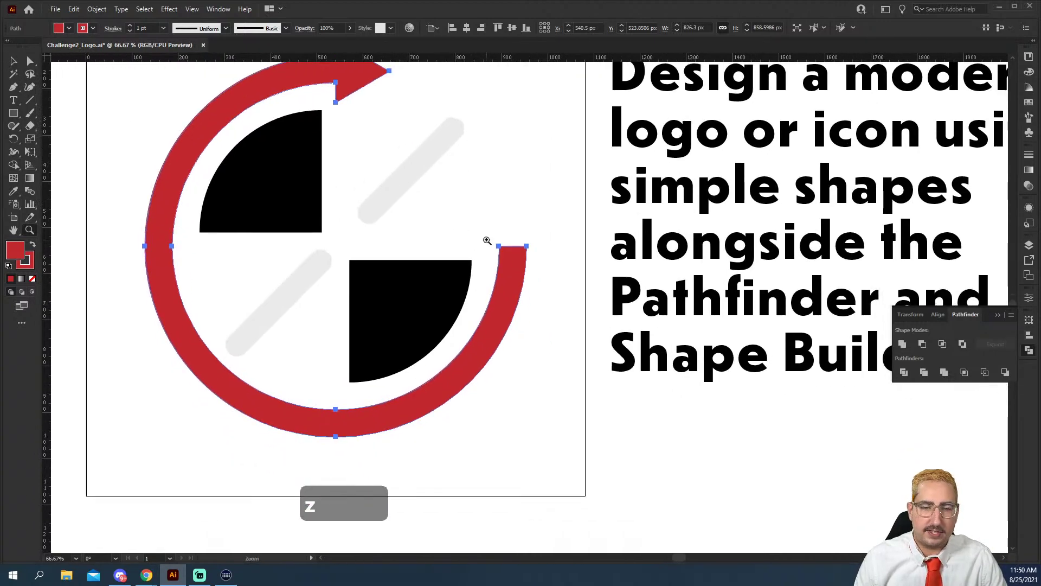
key("a")
left_click_drag(489, 232, 551, 275)
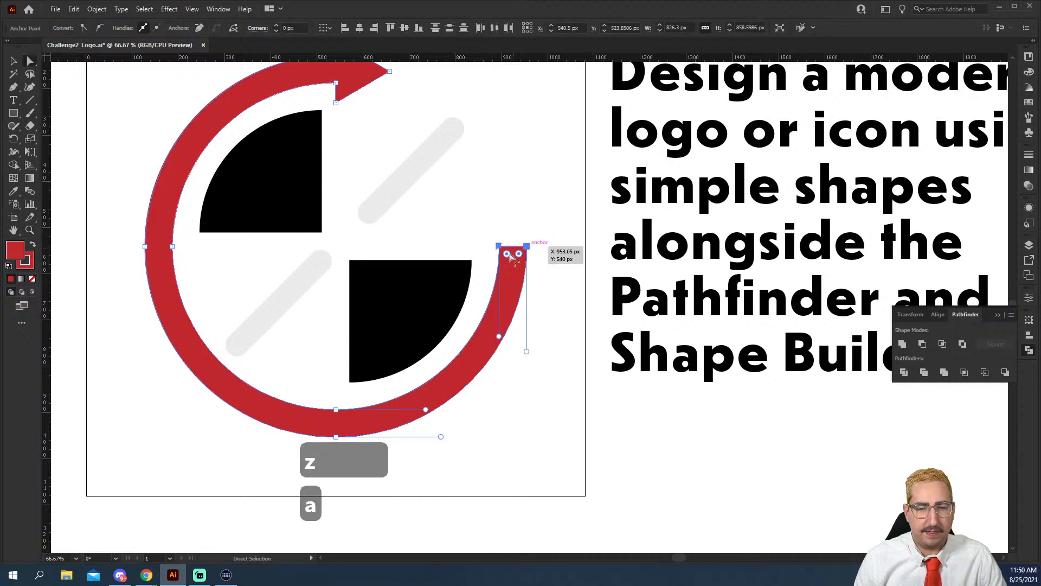
left_click(486, 226)
key("v")
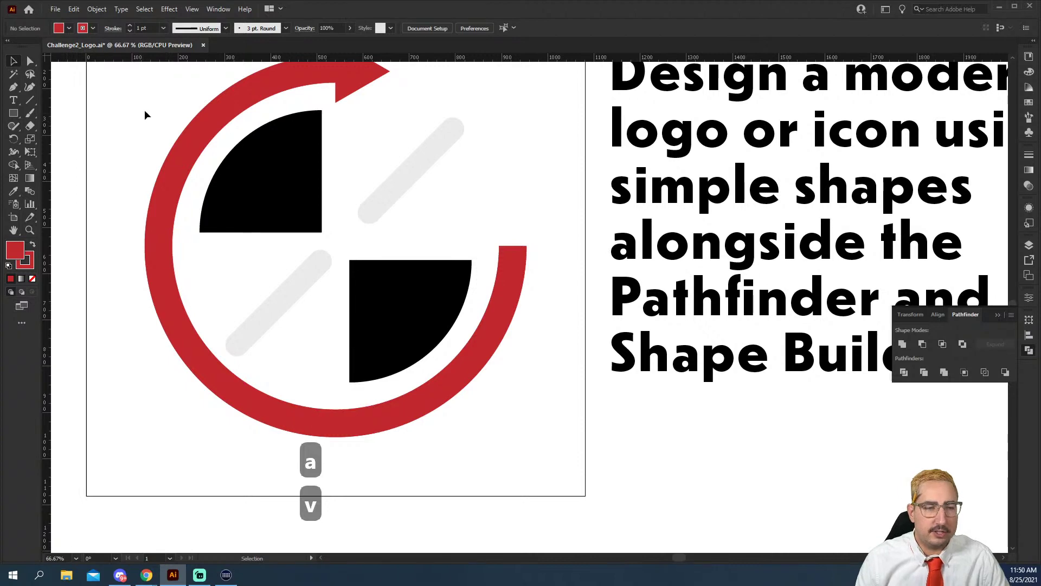
Select only the two corner anchor points at the blunt tail end of the red arrow for direct editing.
left_click(201, 142)
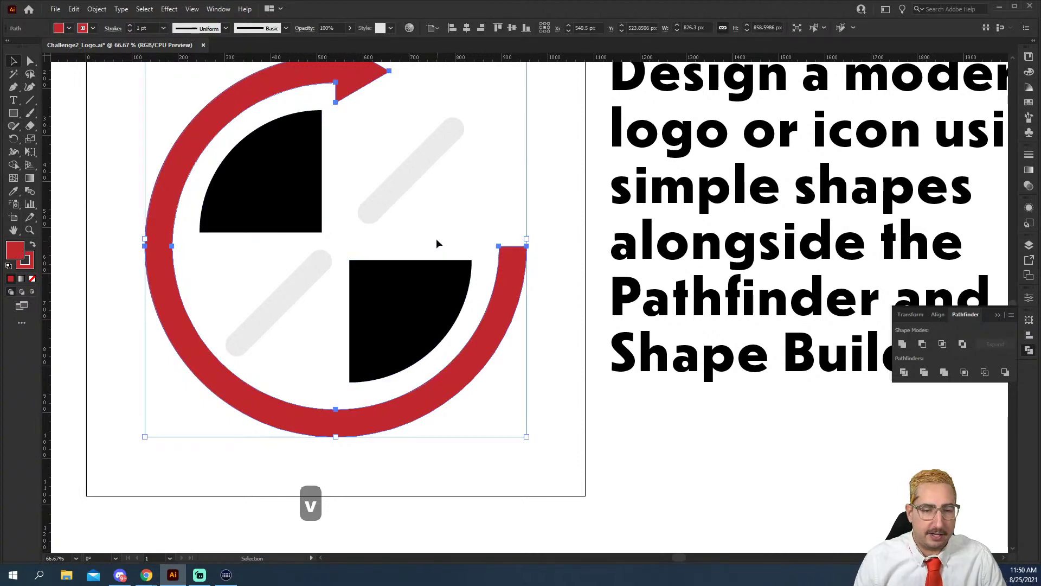
key("a")
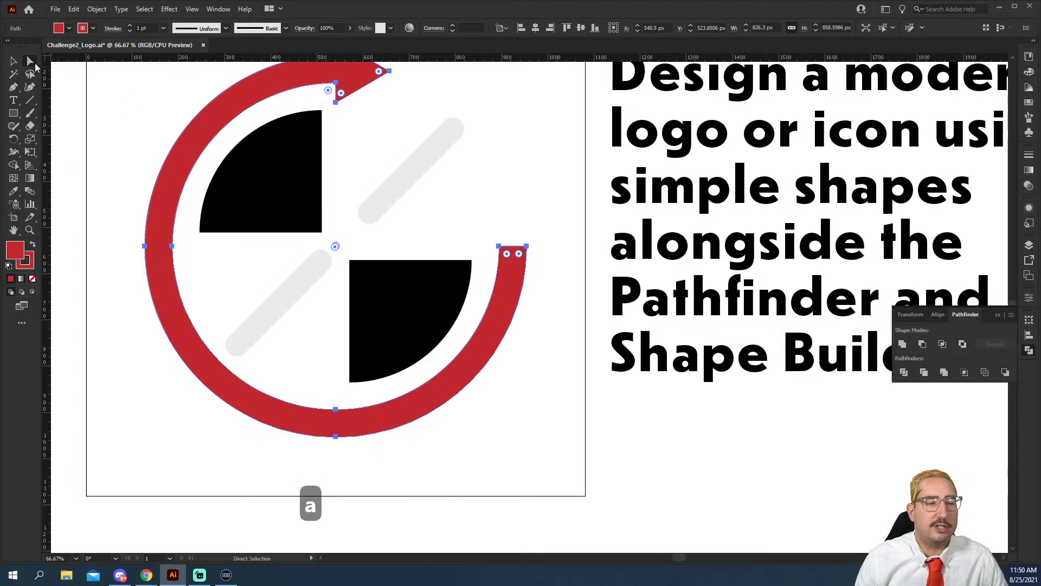
left_click_drag(491, 226, 561, 261)
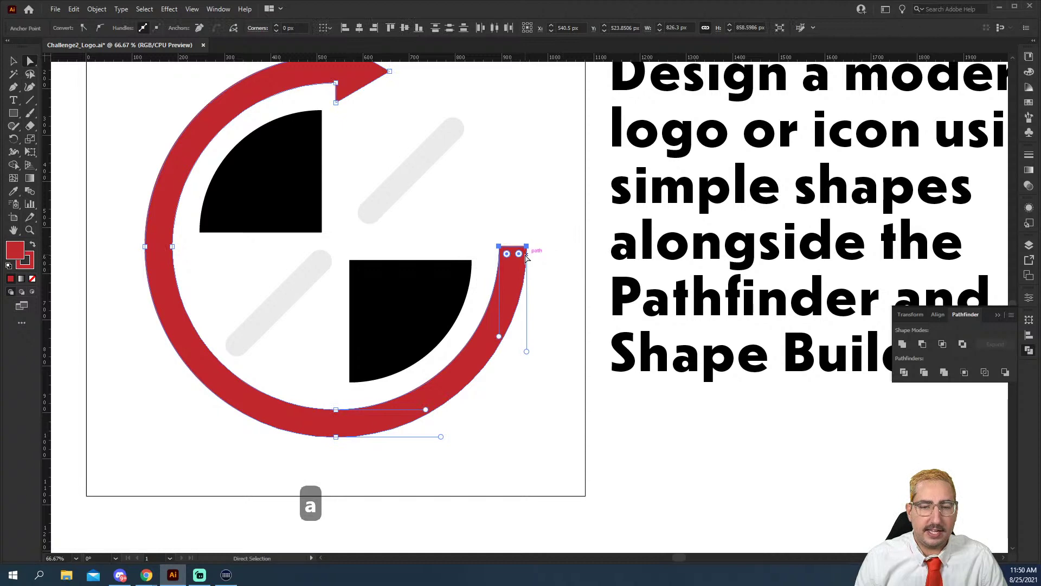
key("z")
left_click(524, 265)
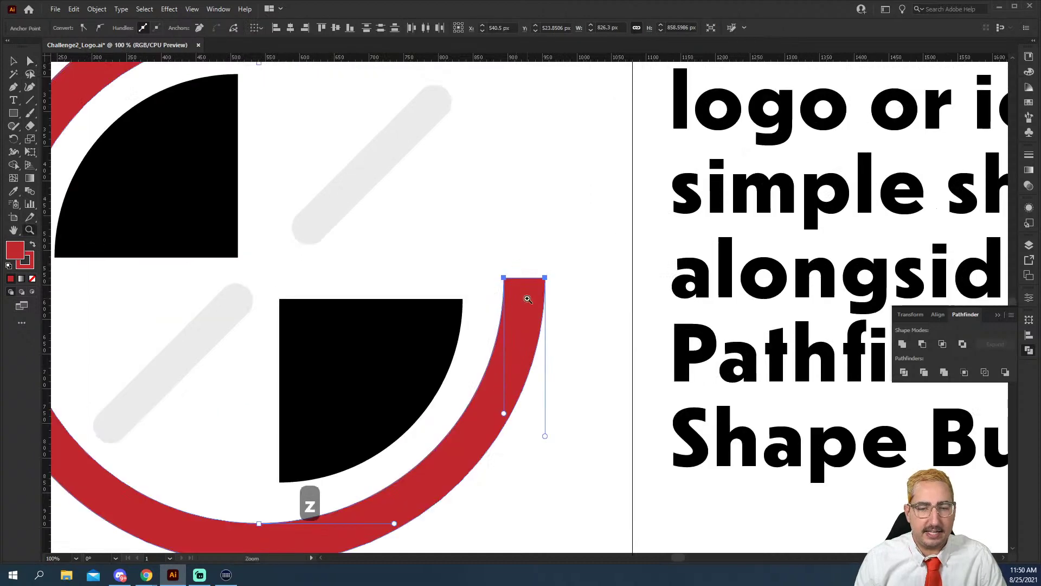
left_click_drag(518, 299, 441, 231)
key("a")
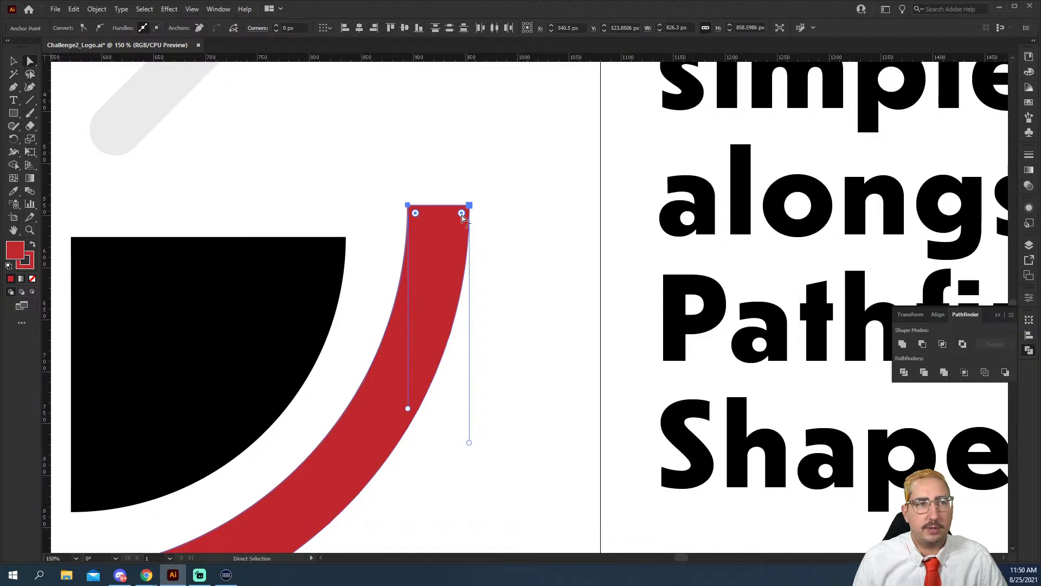
Try rounding the arrow's tail corners fully and with a radius of about 17.8 px, undoing each attempt.
left_click_drag(462, 214, 382, 343)
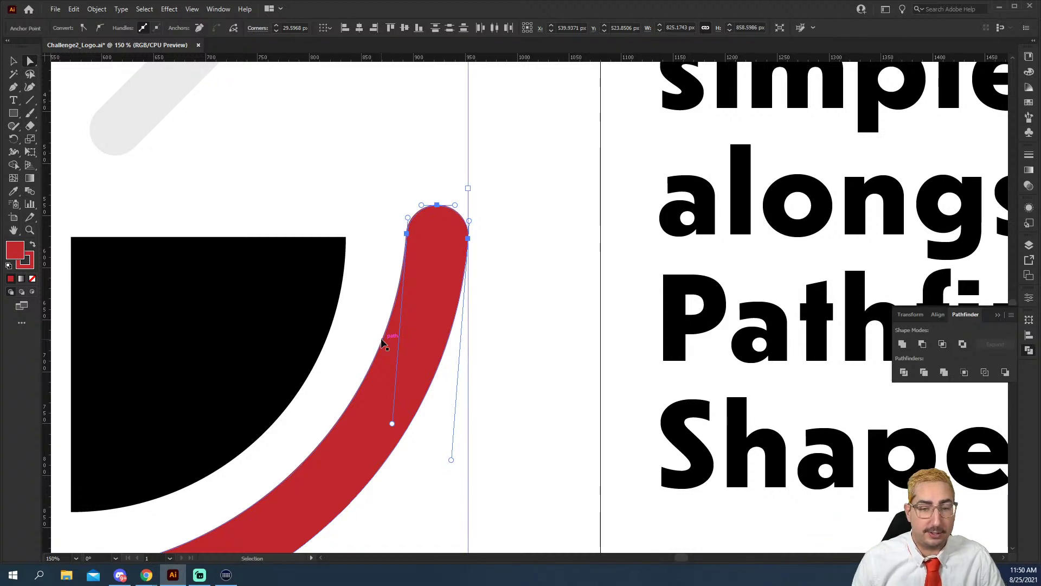
key("ctrl+z")
left_click_drag(462, 215, 450, 225)
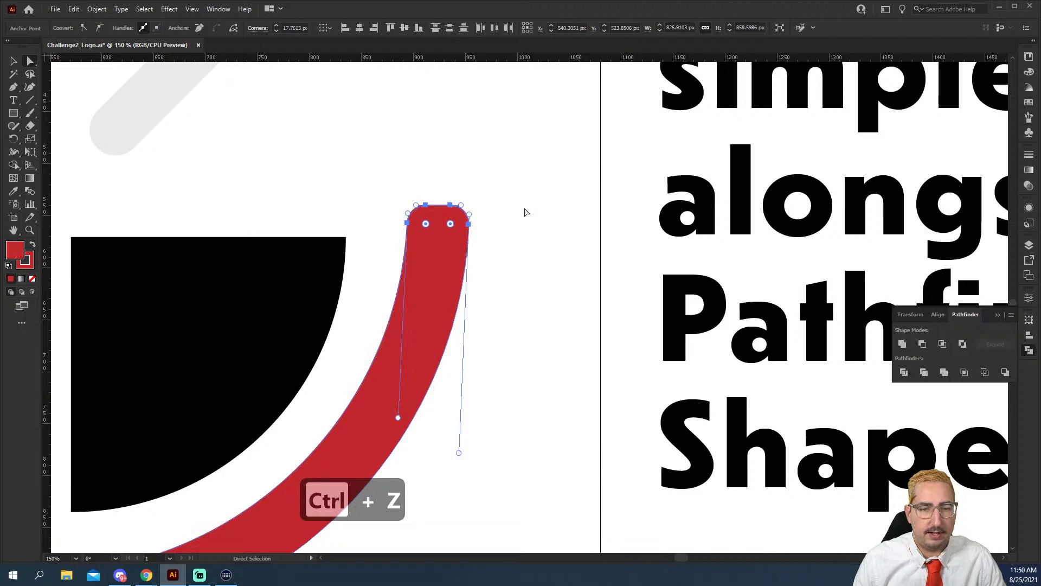
key("v")
left_click(526, 209)
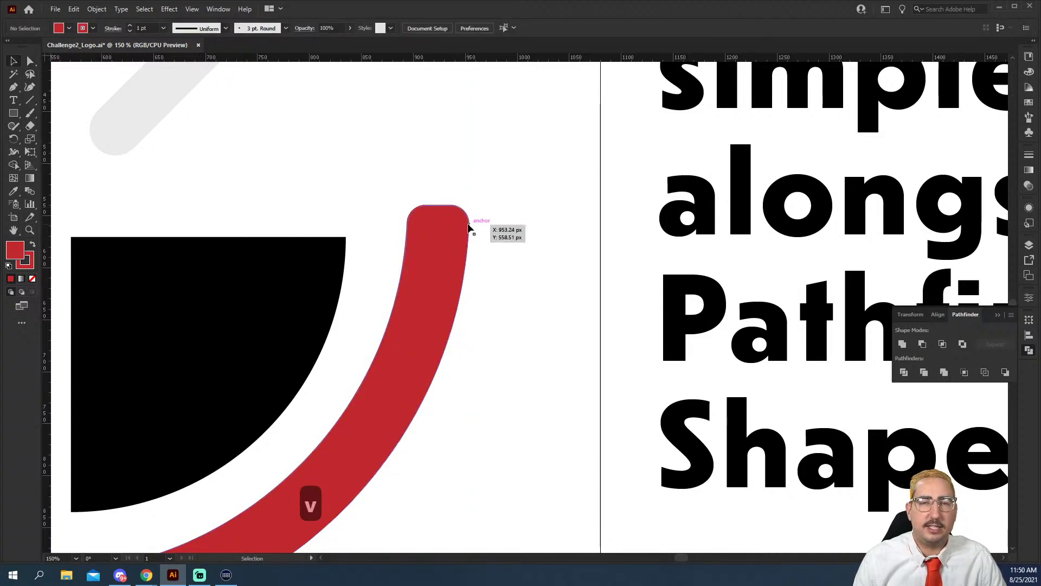
key("ctrl+z")
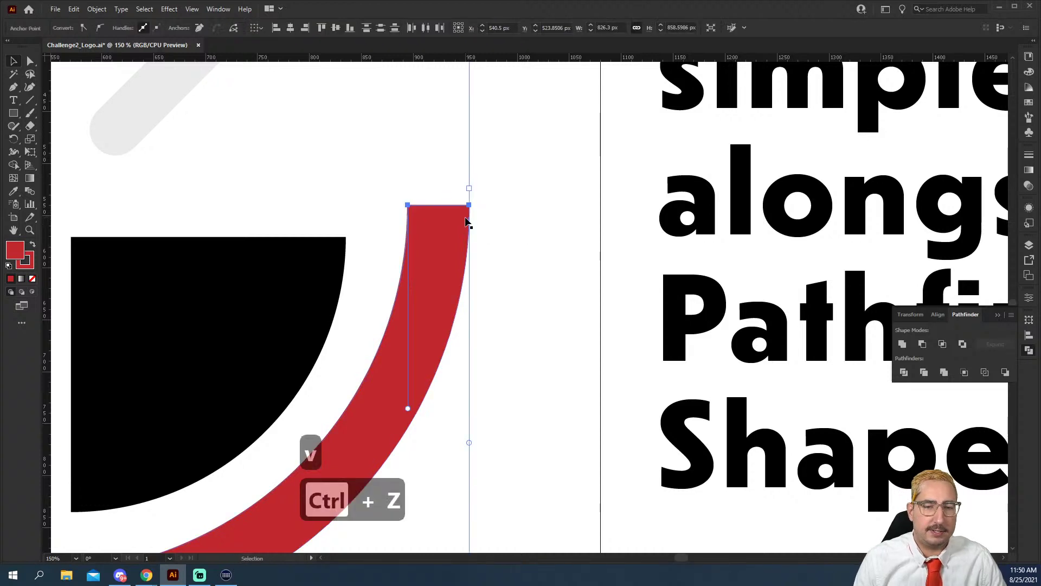
Round both corners of the red arrow's tail to the maximum radius for a semicircular end.
key("a")
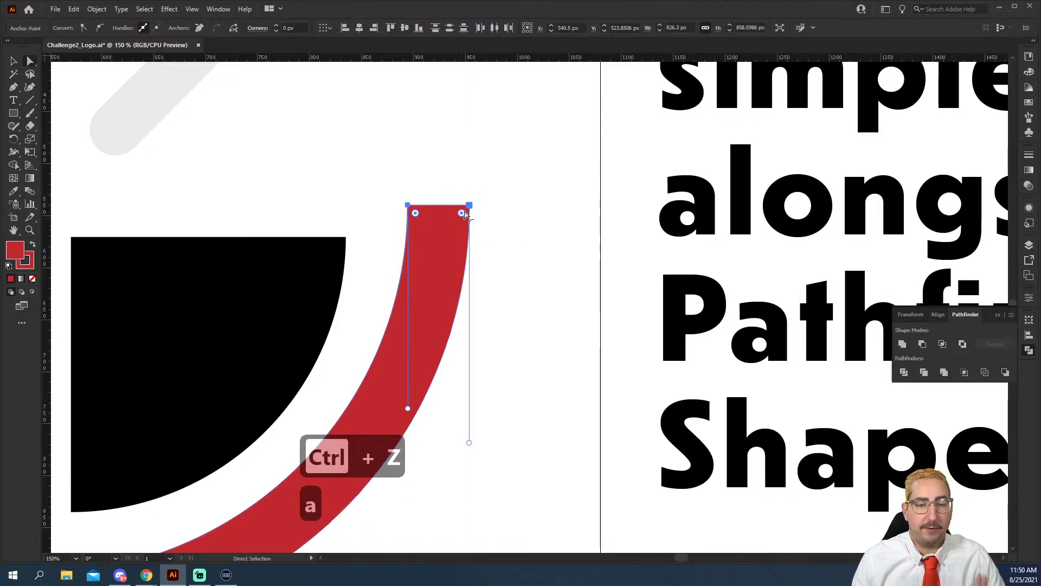
left_click_drag(462, 213, 384, 293)
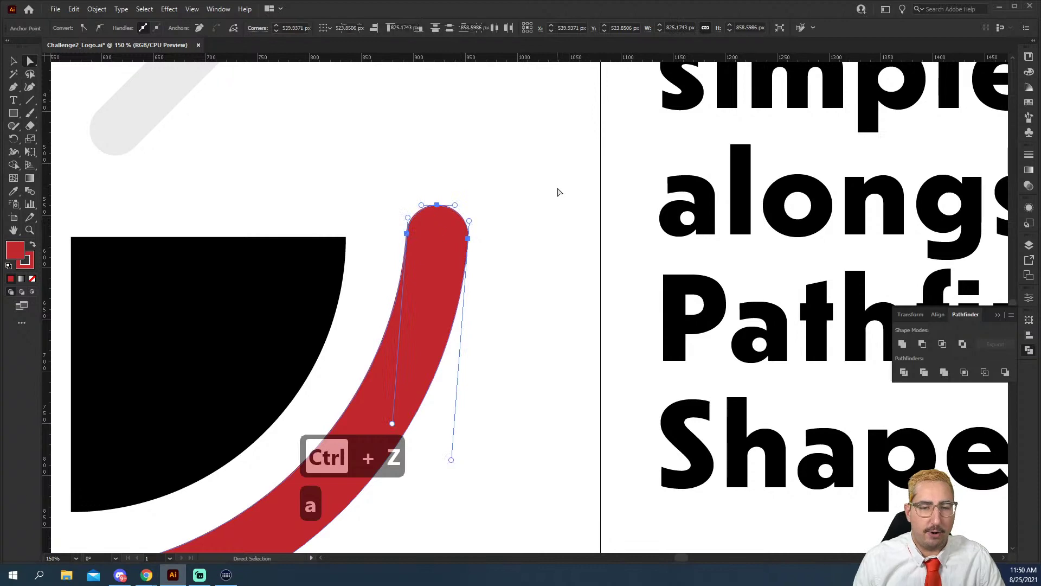
left_click(558, 190)
Shorten the lower-left gray bar by moving its inner end point diagonally away from the icon's center.
left_click_drag(305, 281, 416, 258)
key("z")
left_click(417, 253, "alt")
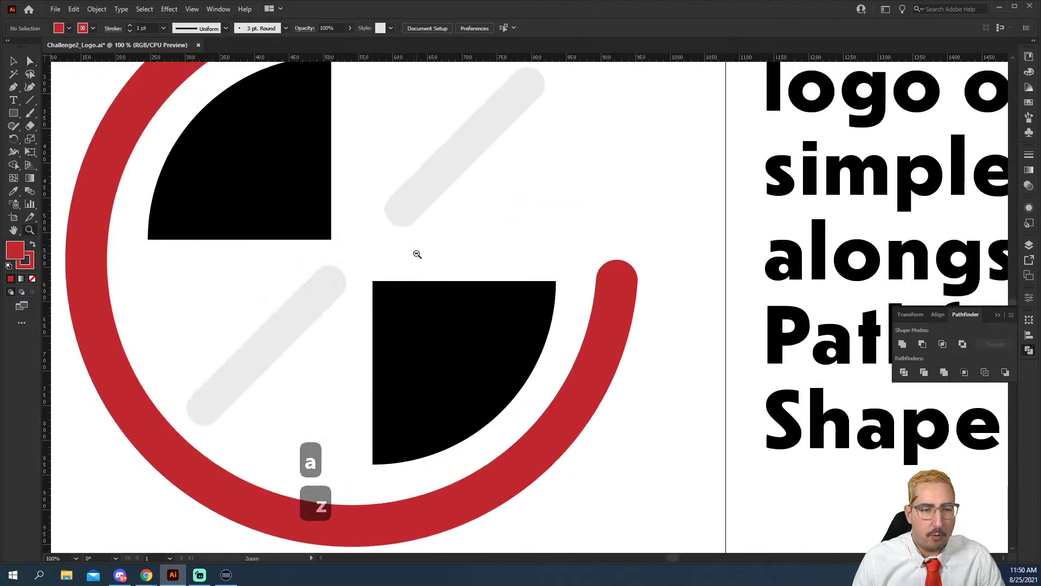
left_click(417, 253, "alt")
left_click_drag(463, 222, 340, 82)
left_click_drag(354, 147, 407, 270)
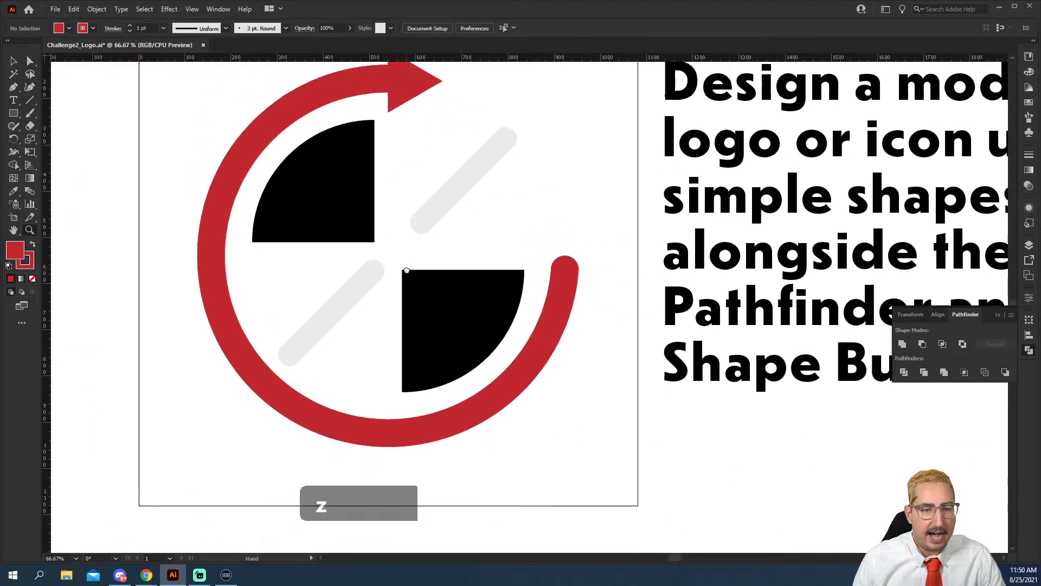
key("a")
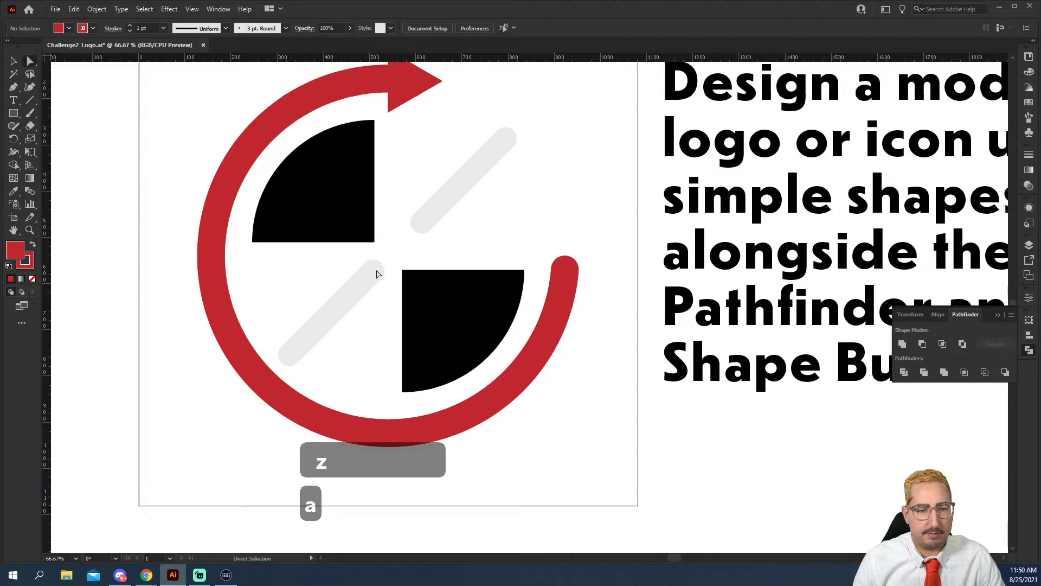
left_click(369, 272)
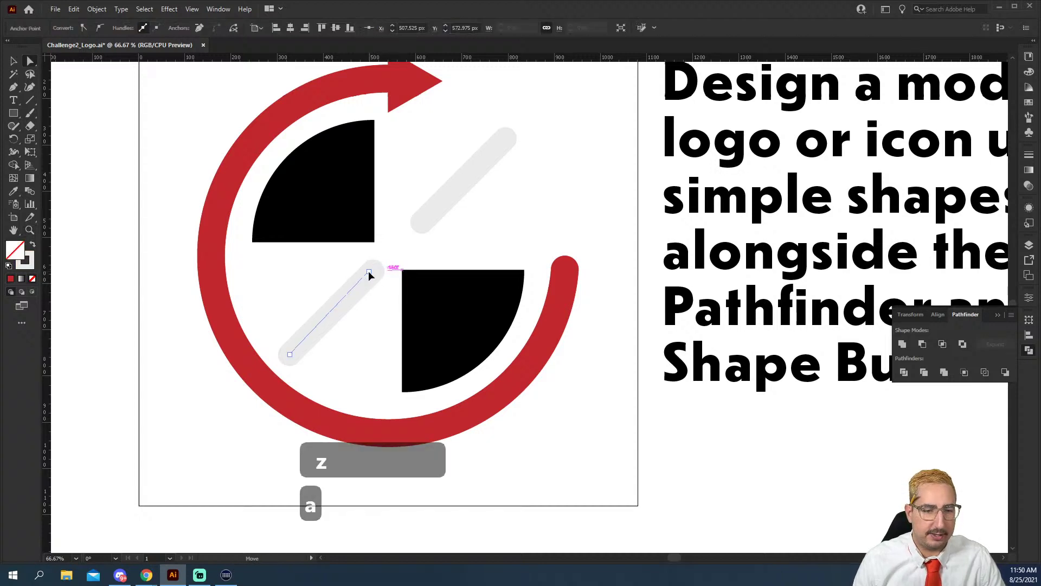
left_click_drag(369, 275, 360, 284)
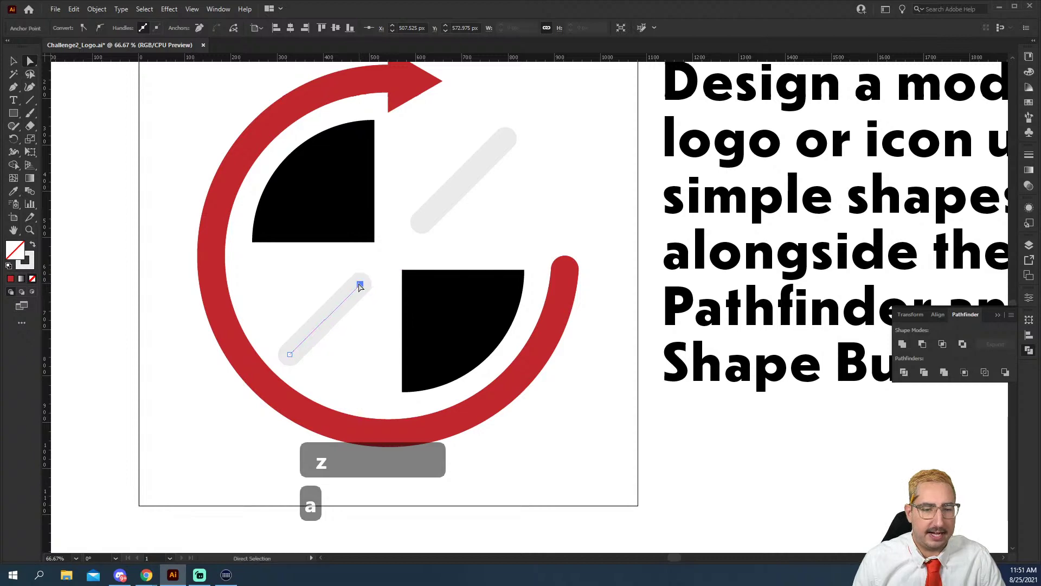
left_click(540, 233)
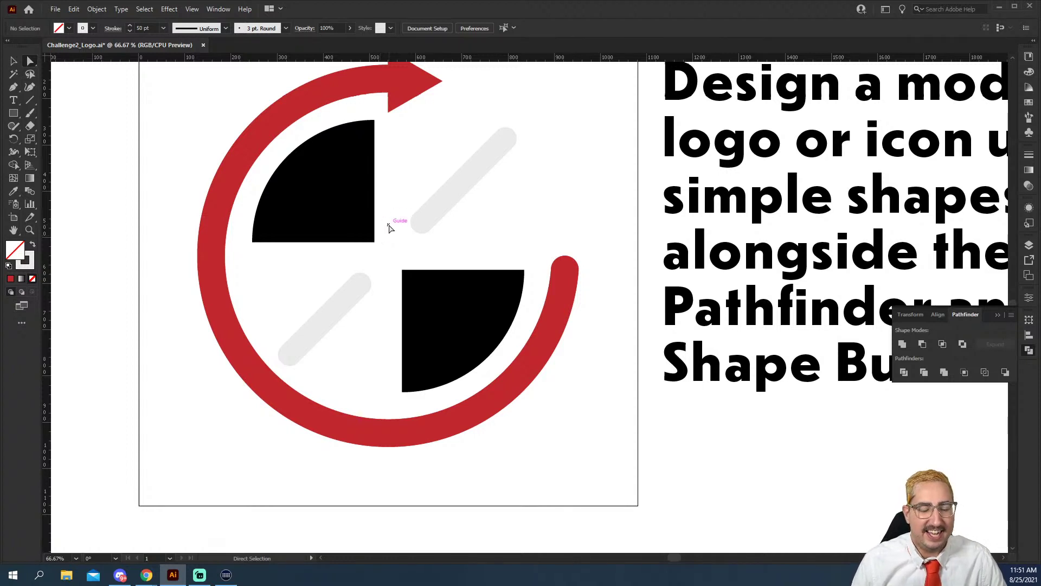
Round the inner corners of both black quarter circles together with a large radius.
left_click_drag(389, 229, 426, 295)
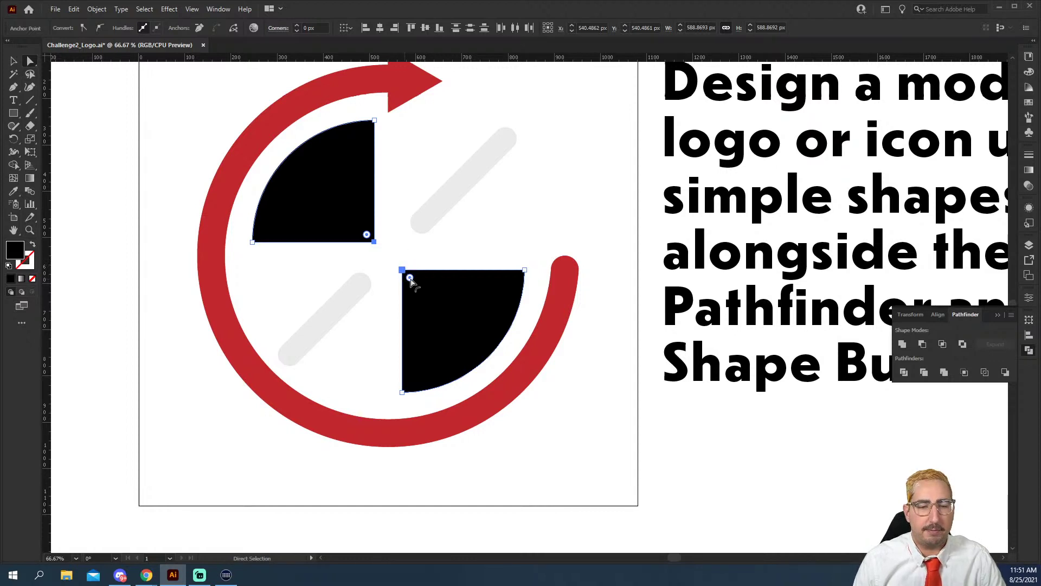
left_click_drag(410, 279, 445, 324)
left_click(482, 237)
Examine the corner-rounding handles on the lower-right black shape up close.
key("z")
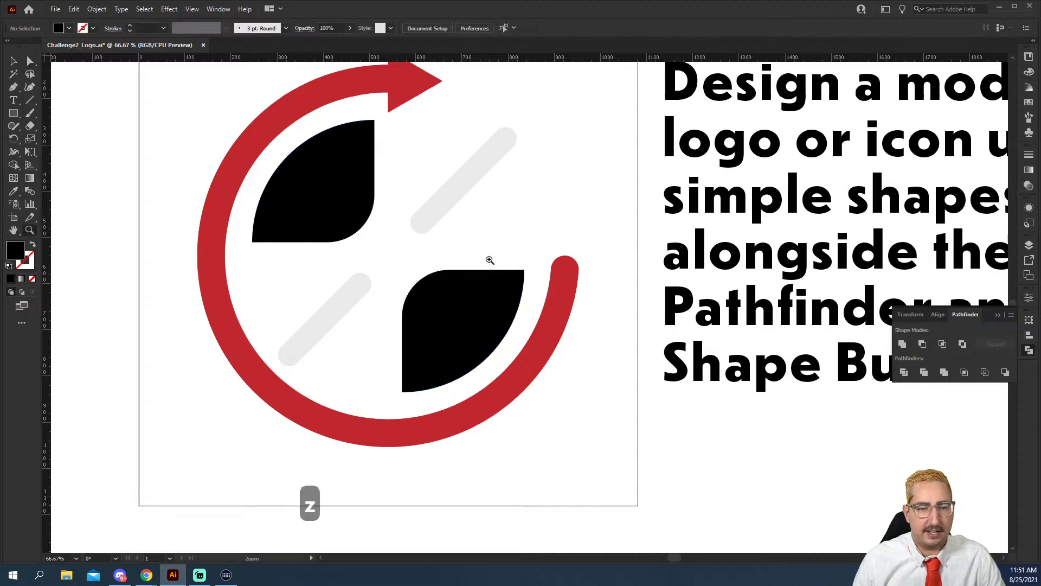
left_click(490, 260, "alt")
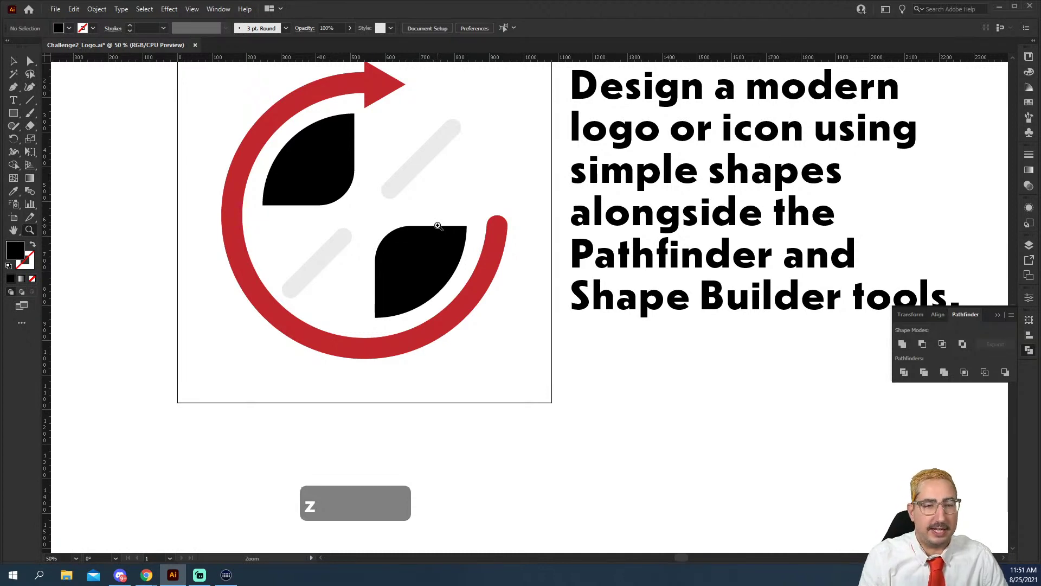
key("v")
left_click(414, 267)
key("a")
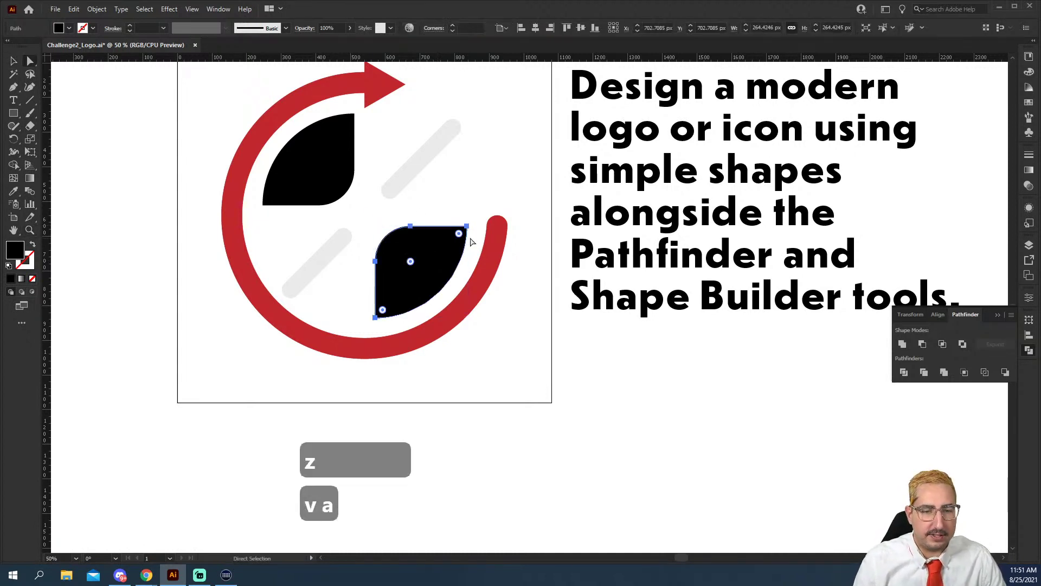
key("z")
left_click(466, 271)
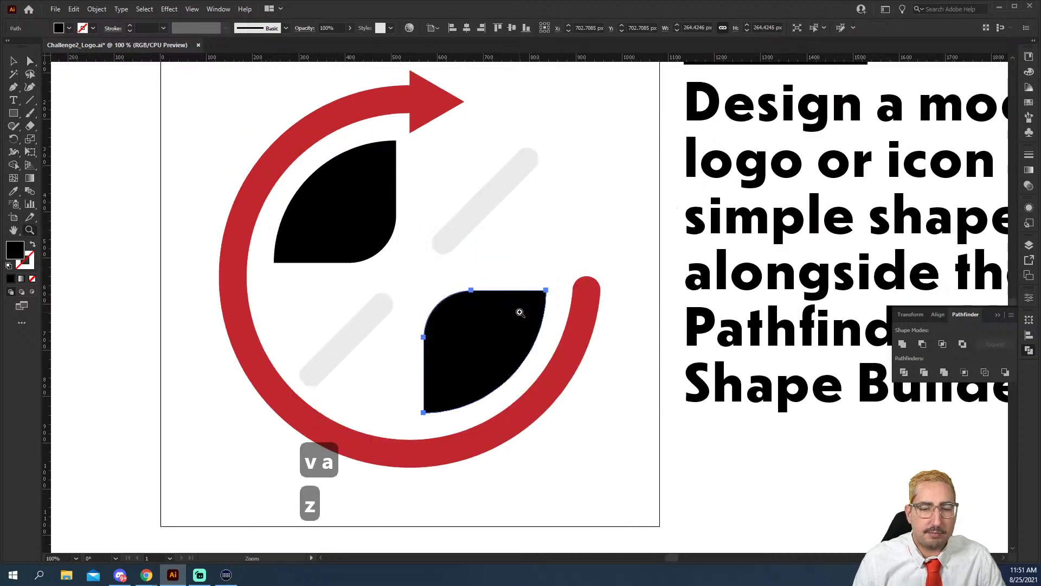
left_click(487, 287)
key("v")
key("a")
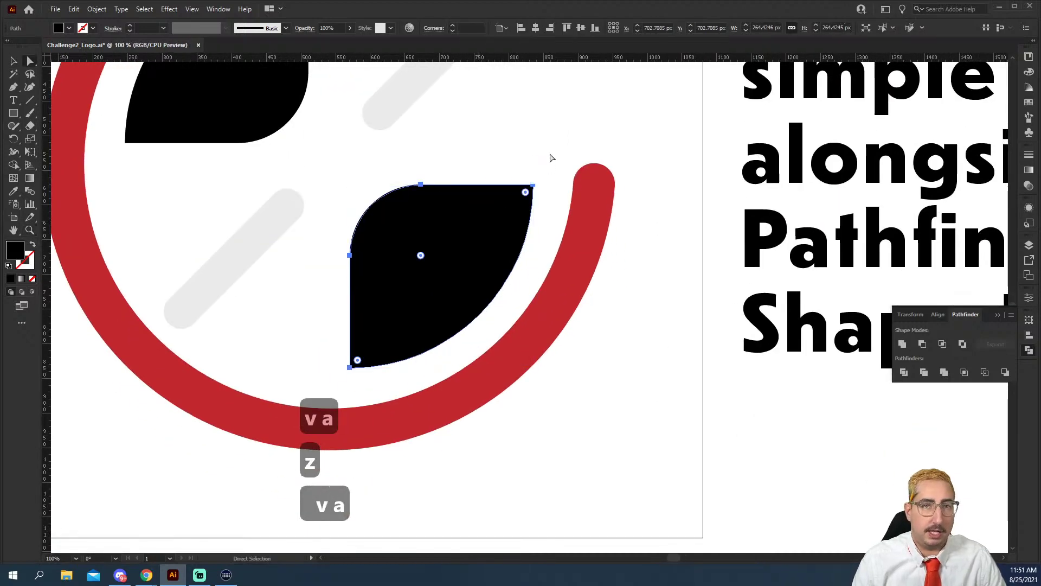
Look through the application preferences for the corner widget options under Selection & Anchor Display.
key("ctrl+k")
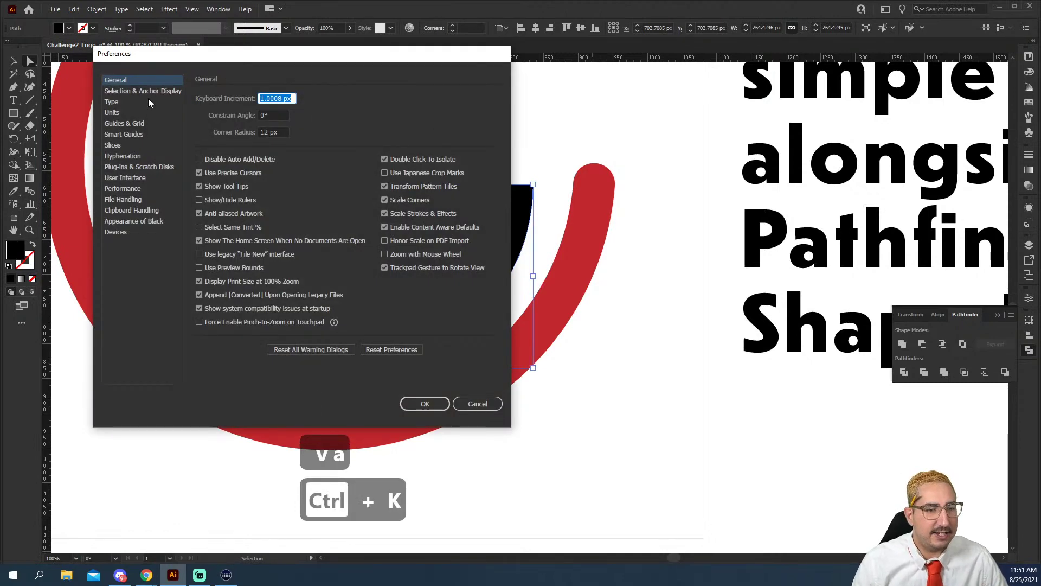
left_click(136, 177)
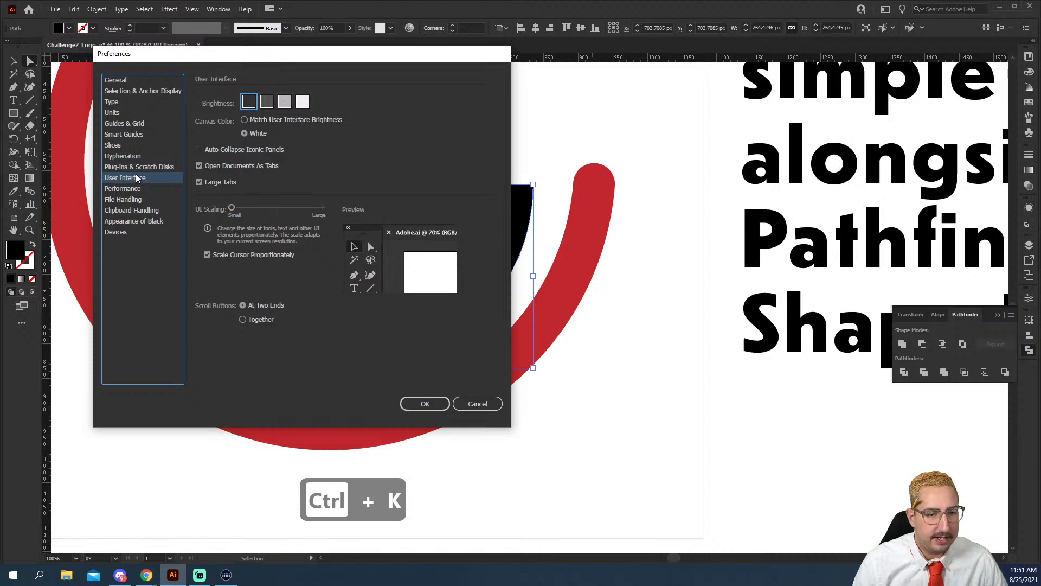
left_click(135, 124)
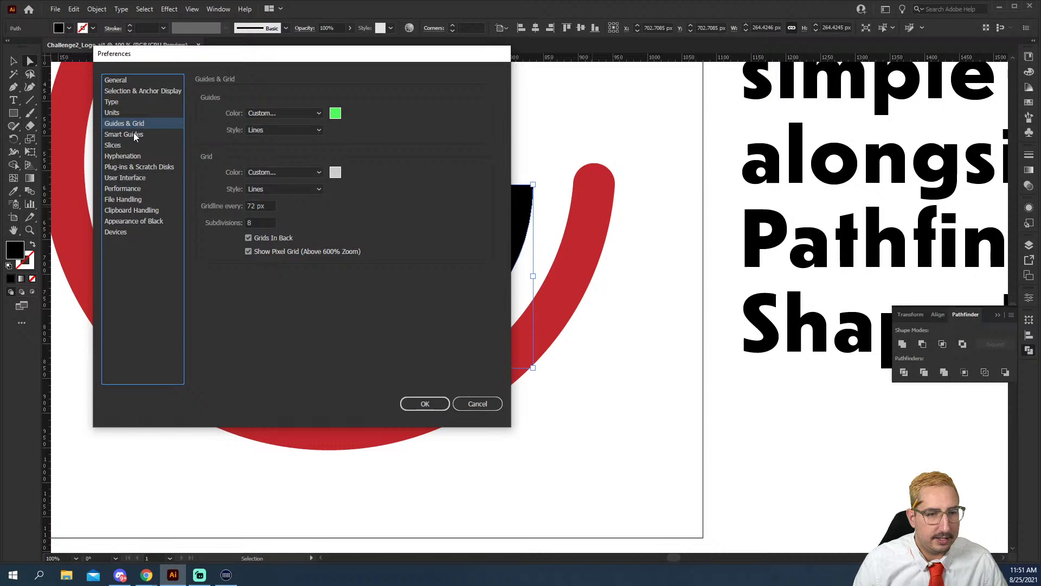
left_click(131, 136)
left_click(128, 144)
left_click(138, 102)
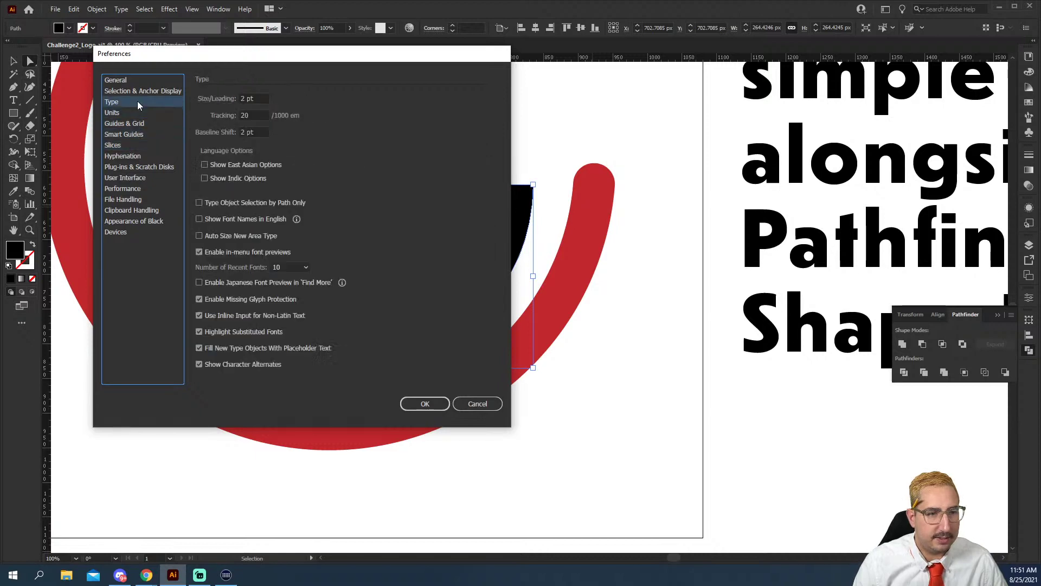
left_click(145, 90)
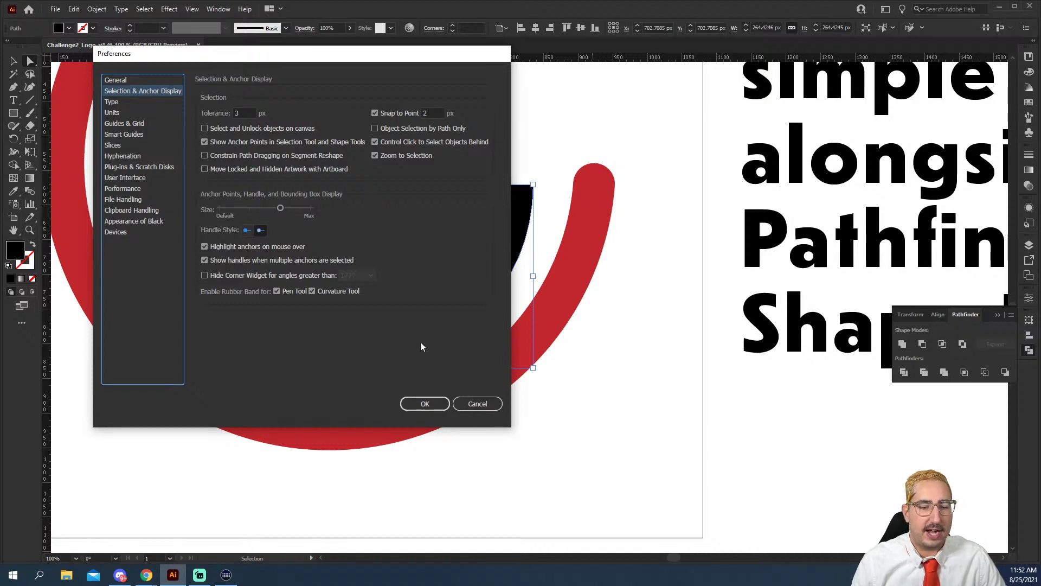
left_click(424, 404)
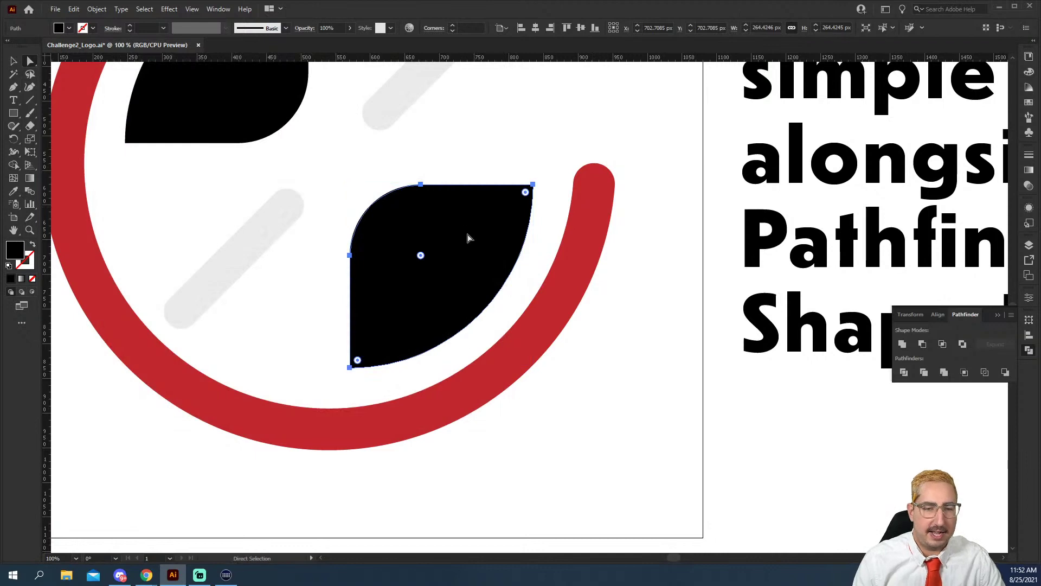
Draw a circle about 59 px wide at the icon's center and give it the arrow's red color.
left_click(485, 179)
key("z")
left_click(553, 327, "alt")
left_click(553, 326, "alt")
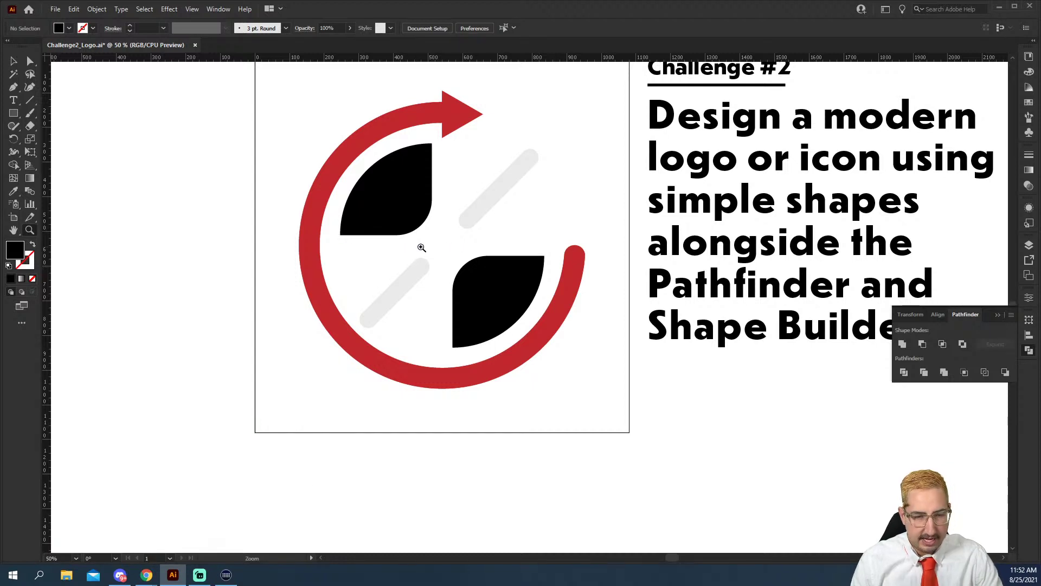
key("l")
left_click_drag(442, 245, 435, 235)
key("i")
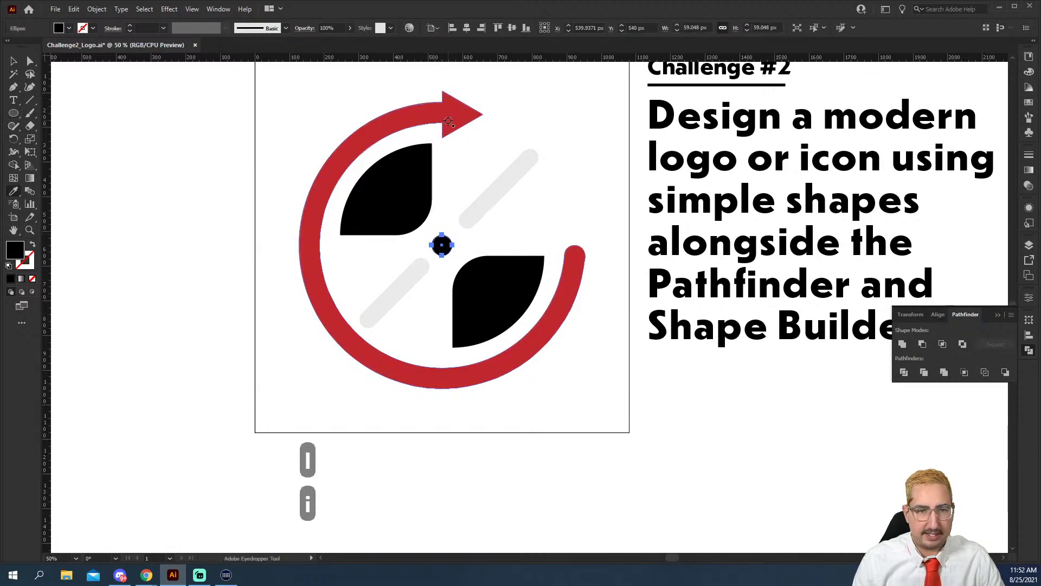
left_click(442, 126)
key("v")
left_click(542, 130)
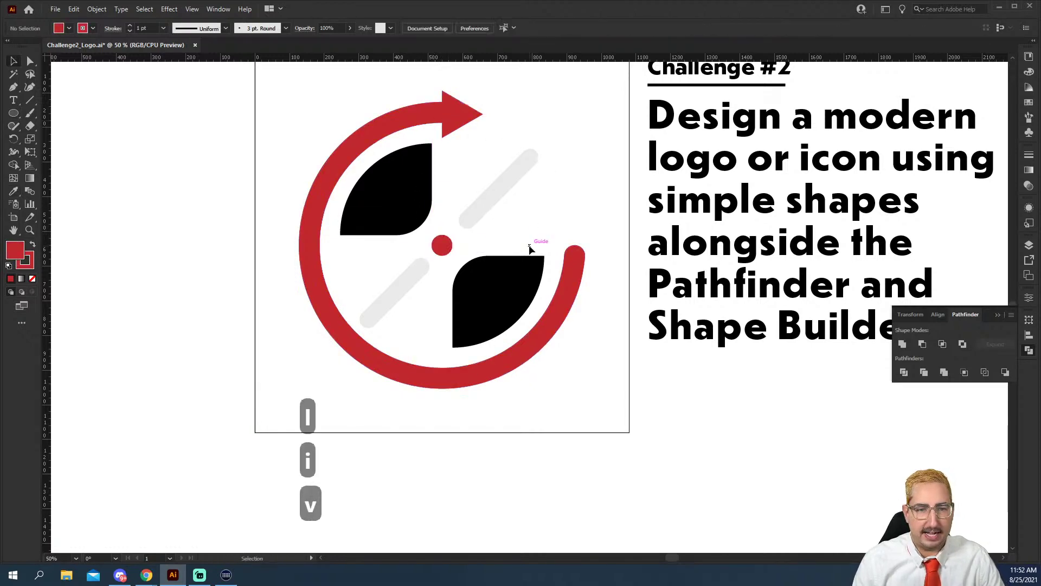
Draw a red 1080 by 1080 px square covering the artboard and send it to the back as the background.
key("z")
left_click(509, 274, "alt")
key("space")
left_click_drag(558, 290, 475, 239)
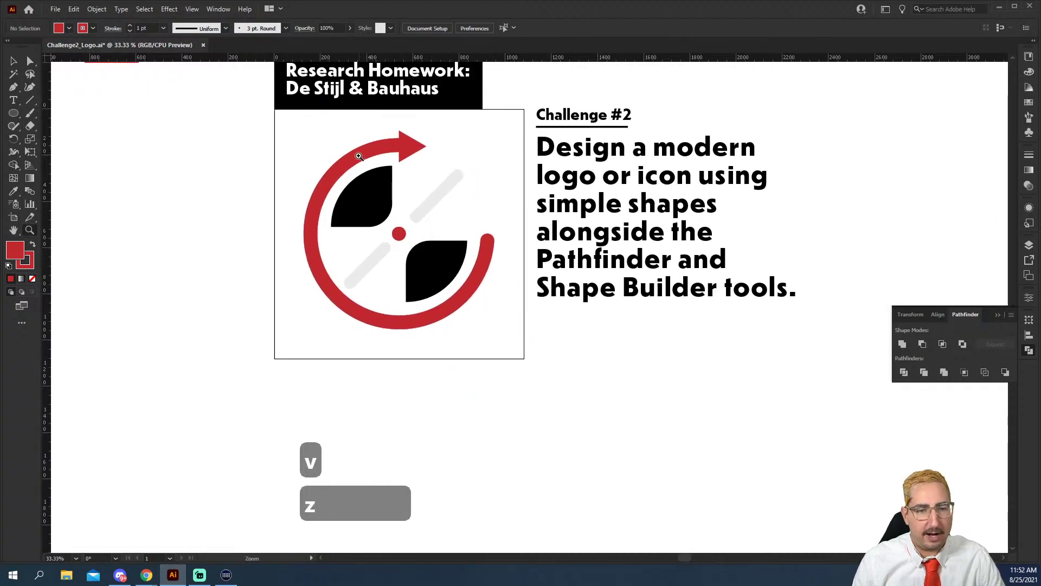
key("m")
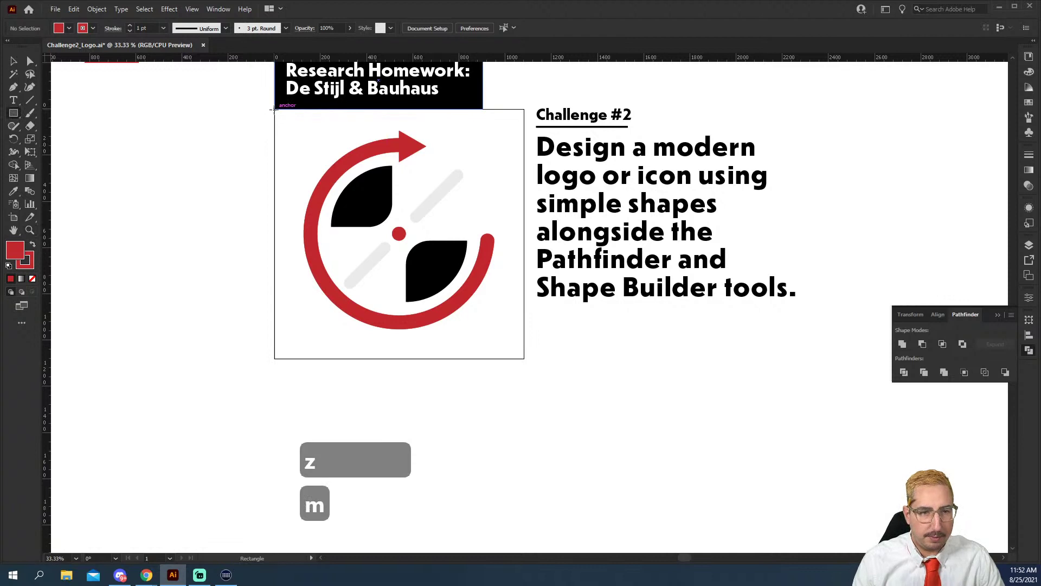
left_click_drag(274, 110, 525, 359)
key("ctrl+shift+bracketleft")
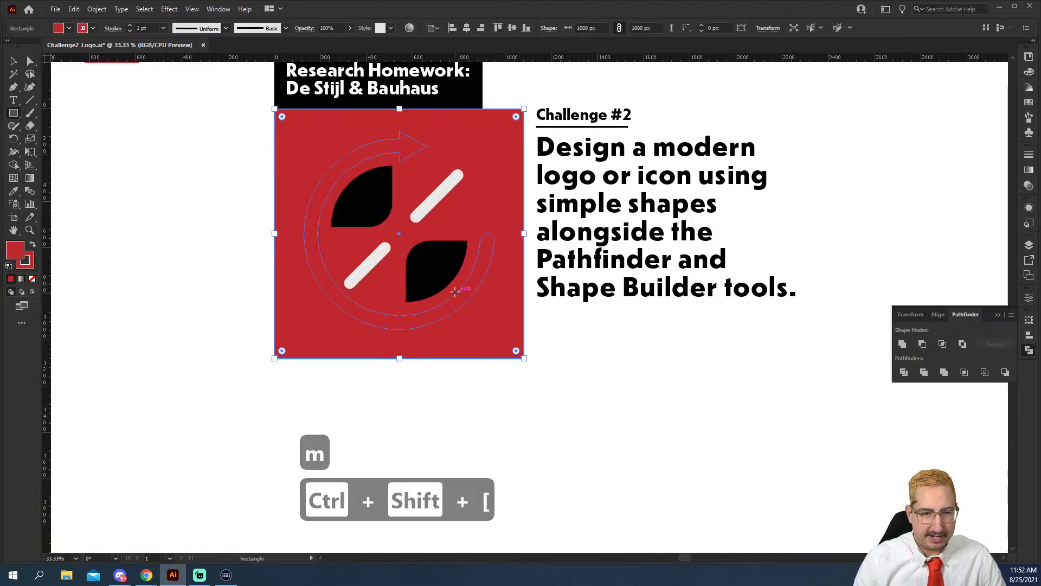
Recolor the circular arrow with the light gray of the color sample square above the artboard.
key("v")
left_click(412, 147)
scroll(465, 232, "up", 4)
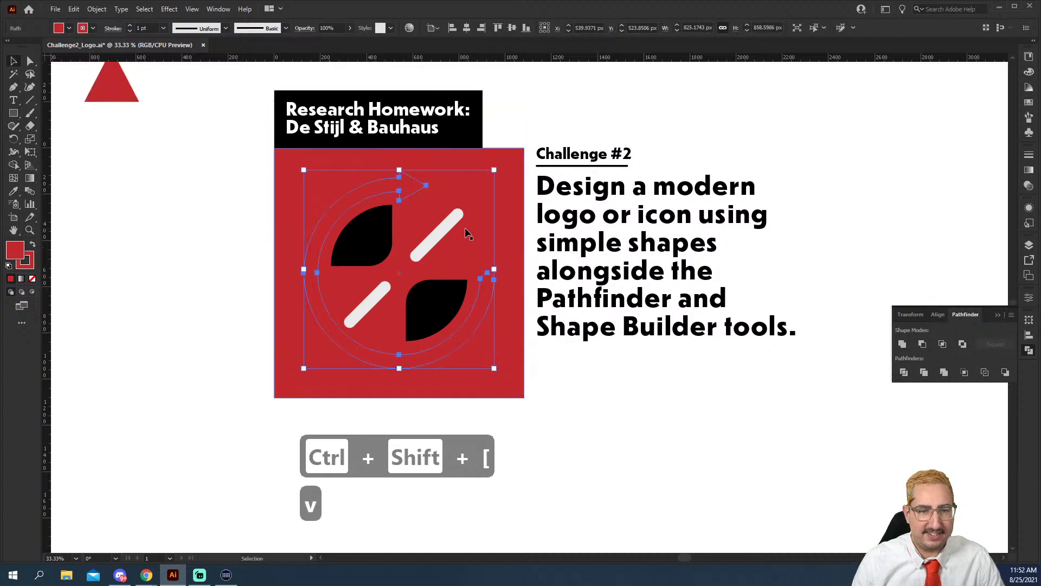
scroll(467, 233, "up", 2)
key("i")
left_click(610, 112)
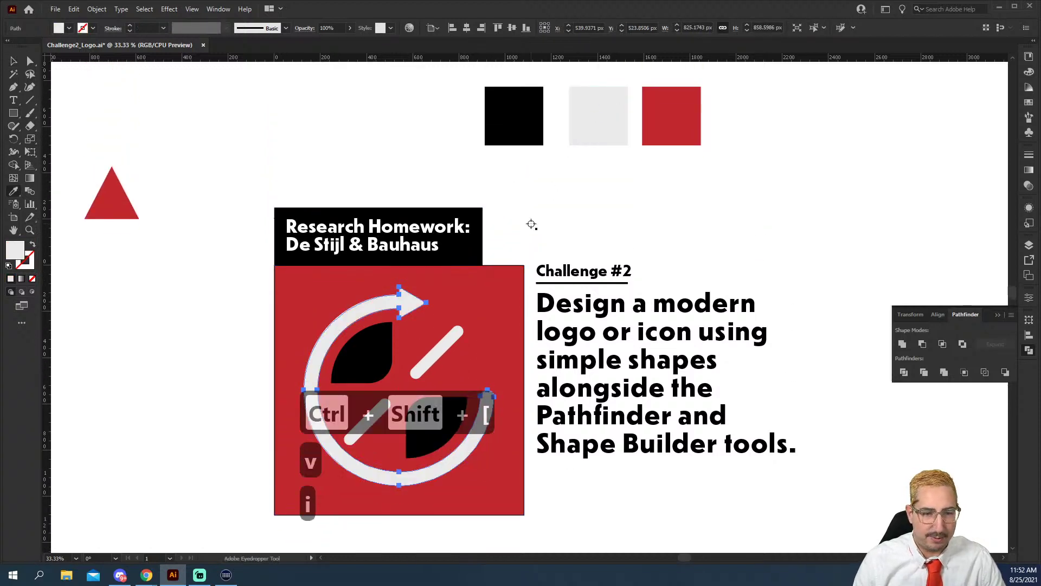
key("v")
left_click(534, 206)
scroll(534, 206, "down", 4)
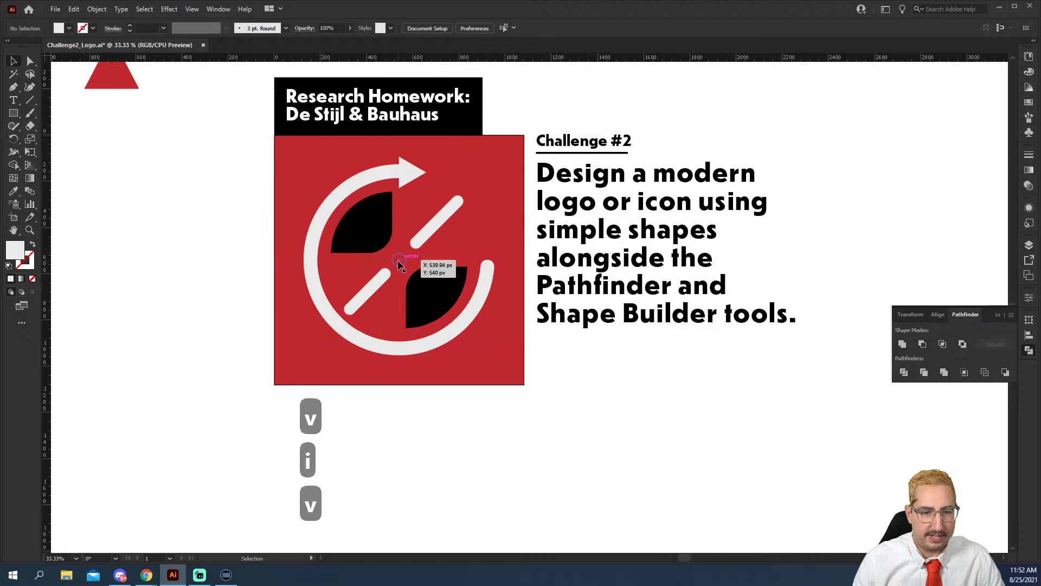
Recolor the small center circle with the light gray of the icon's other shapes.
left_click(399, 259)
key("i")
left_click(414, 245)
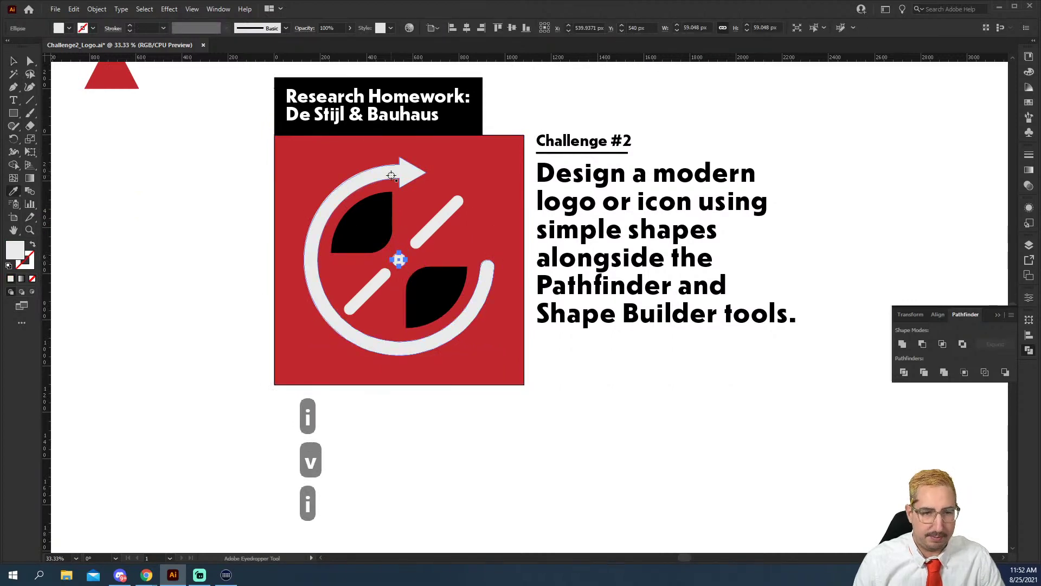
key("v")
left_click(535, 108)
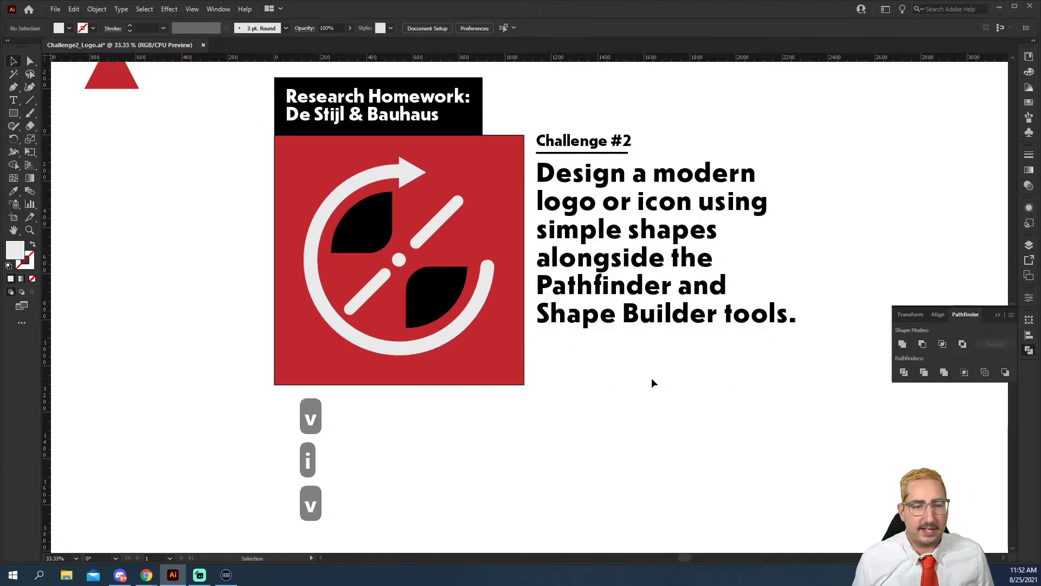
Try rounding the three outer corners of the arrowhead together.
key("z")
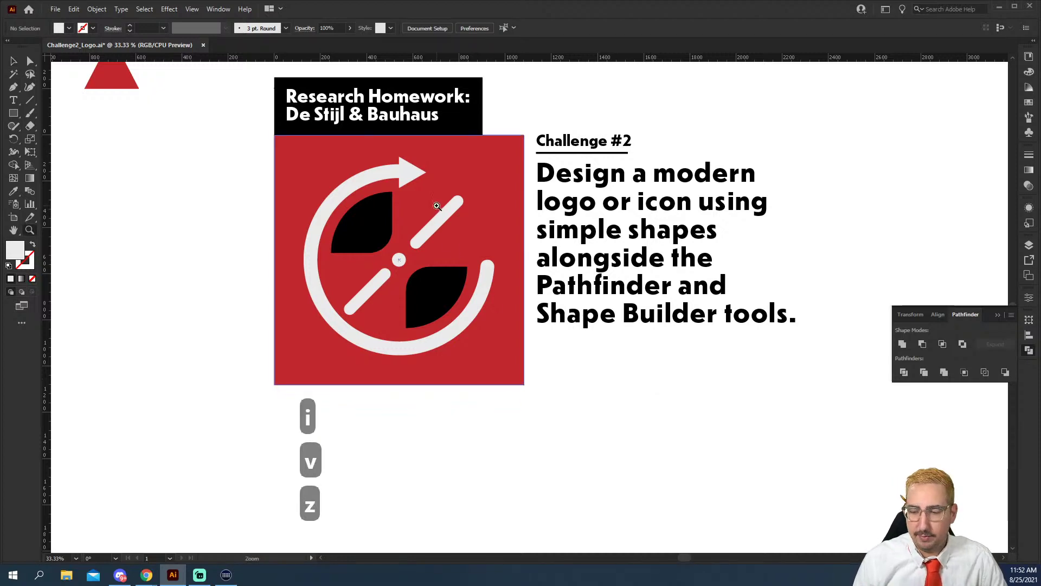
left_click(438, 205)
left_click(491, 233)
left_click_drag(502, 267, 388, 151)
key("a")
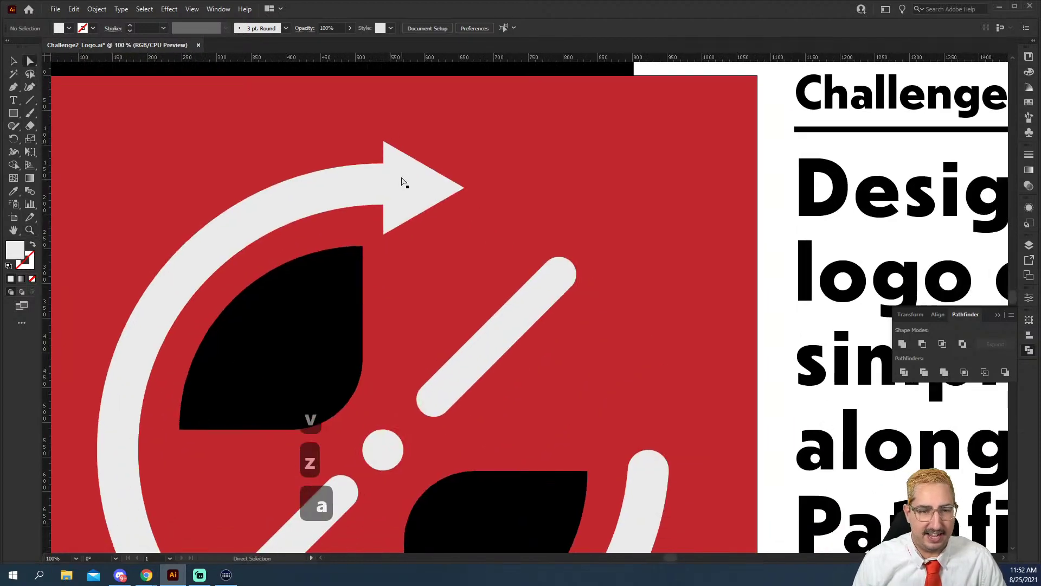
left_click(383, 150)
left_click(383, 142)
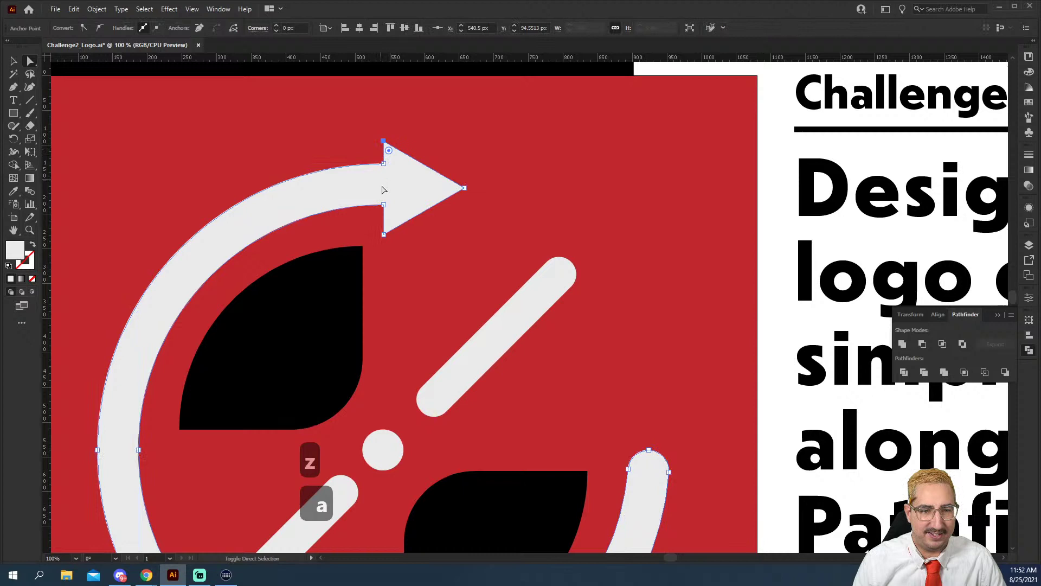
left_click(384, 235, "shift")
left_click(464, 188, "shift")
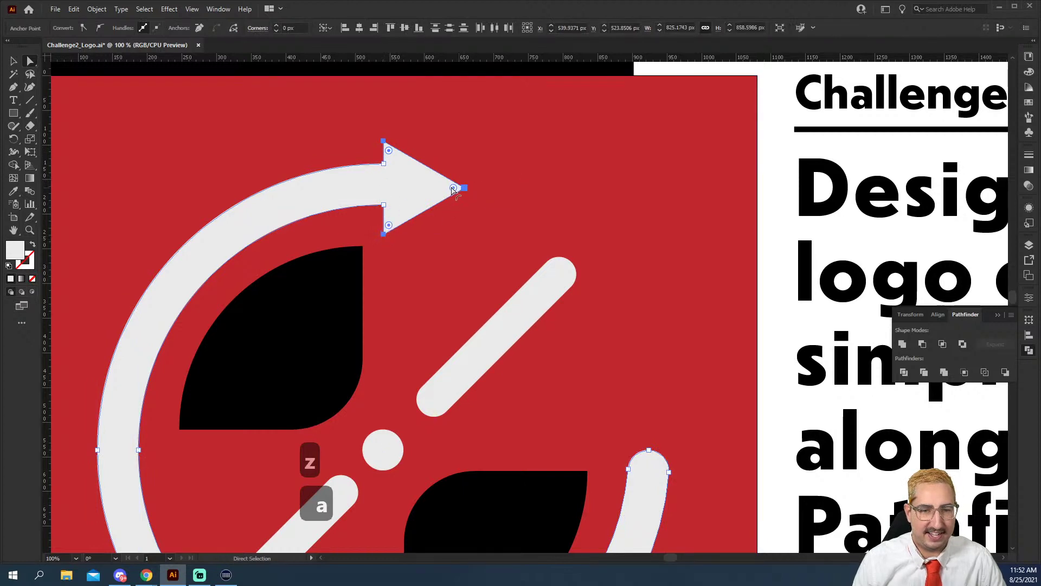
left_click_drag(452, 189, 412, 191)
left_click(761, 178)
key("z")
left_click(524, 304, "alt")
left_click(524, 305, "alt")
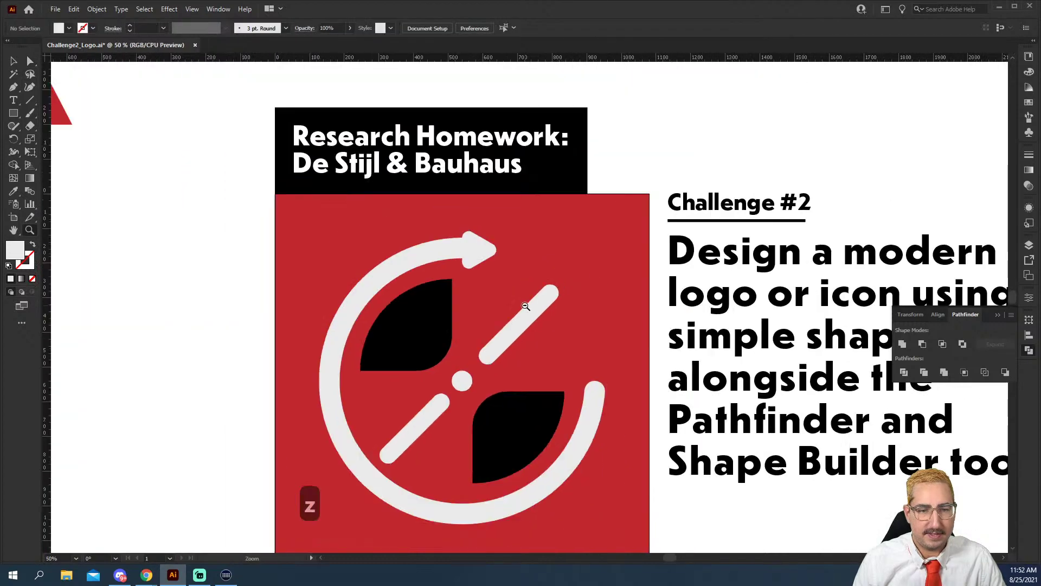
Undo the rounding of the arrowhead's corners and deselect the arrow.
key("ctrl+z")
left_click(643, 155)
left_click(540, 374, "alt")
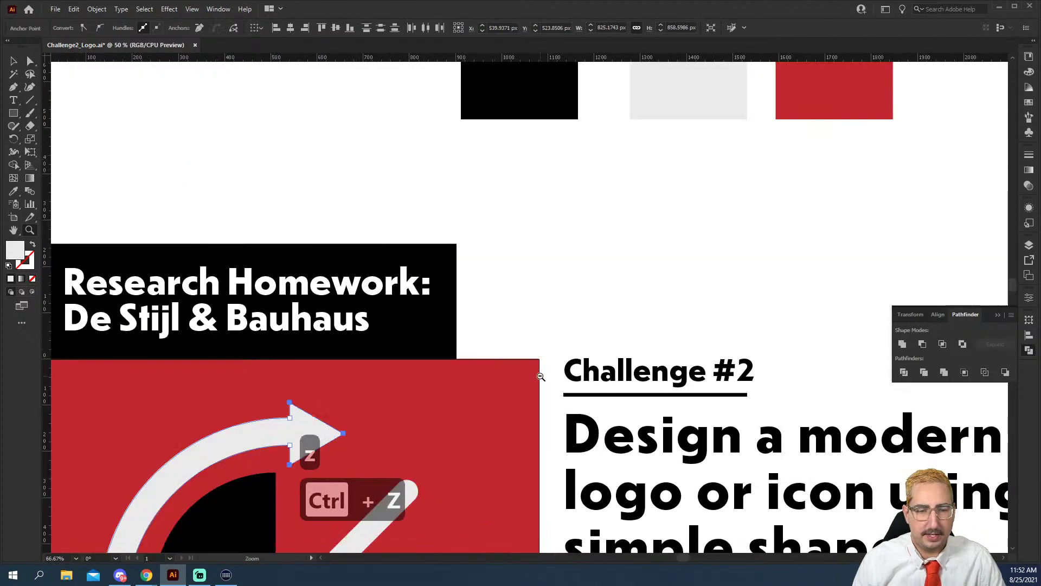
left_click(540, 374, "alt")
key("v")
left_click(616, 201)
scroll(548, 264, "down", 1)
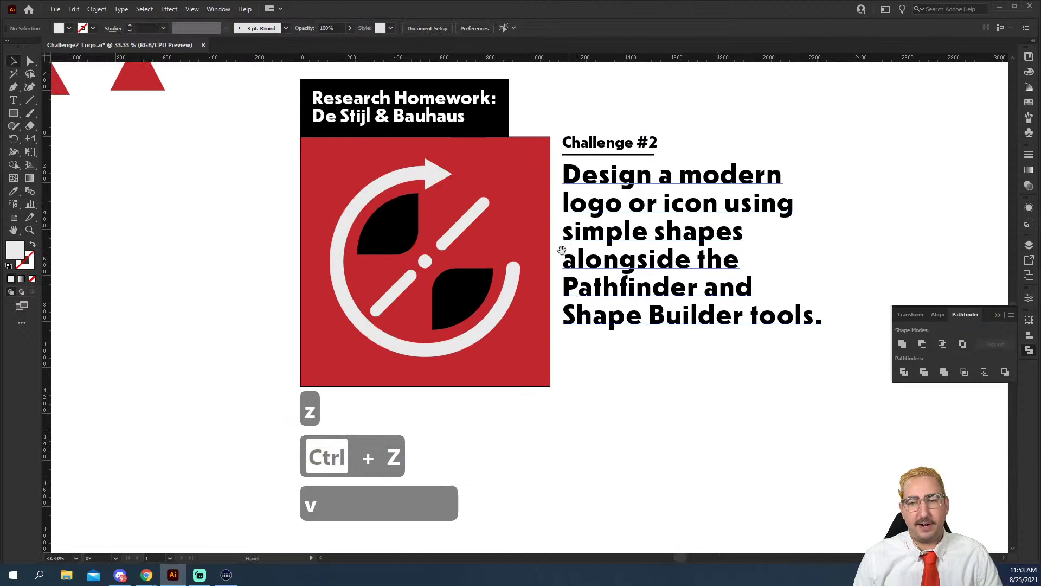
left_click_drag(560, 250, 547, 279)
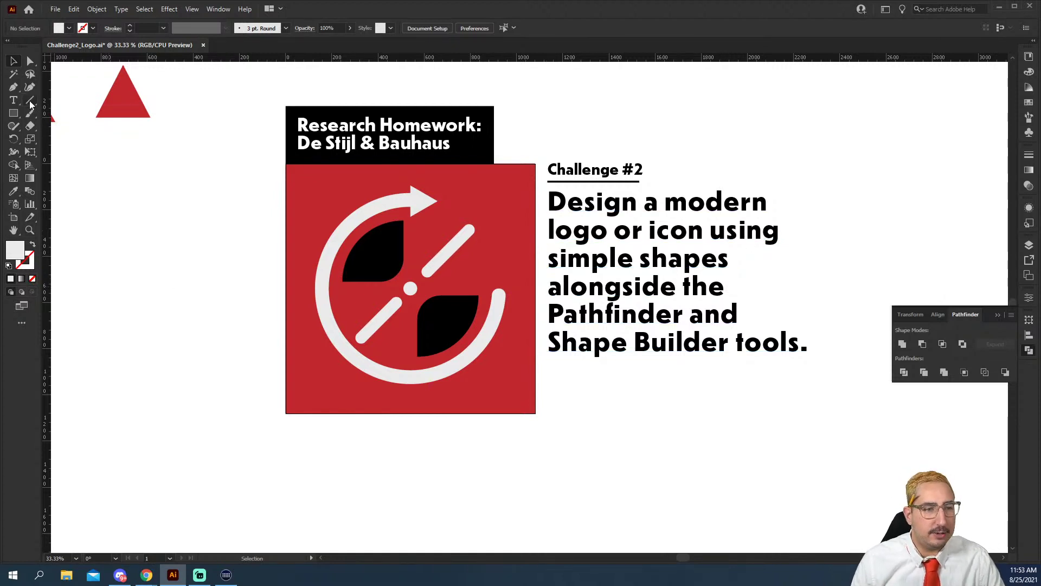
Draw four adjoining rectangles beside the artboard in two rows, each about 312 px high with unequal widths, and select them all.
left_click(13, 113)
left_click_drag(112, 197, 160, 270)
key("v")
left_click(200, 234)
left_click_drag(158, 234, 132, 304)
key("ctrl+z")
left_click_drag(105, 253, 139, 293)
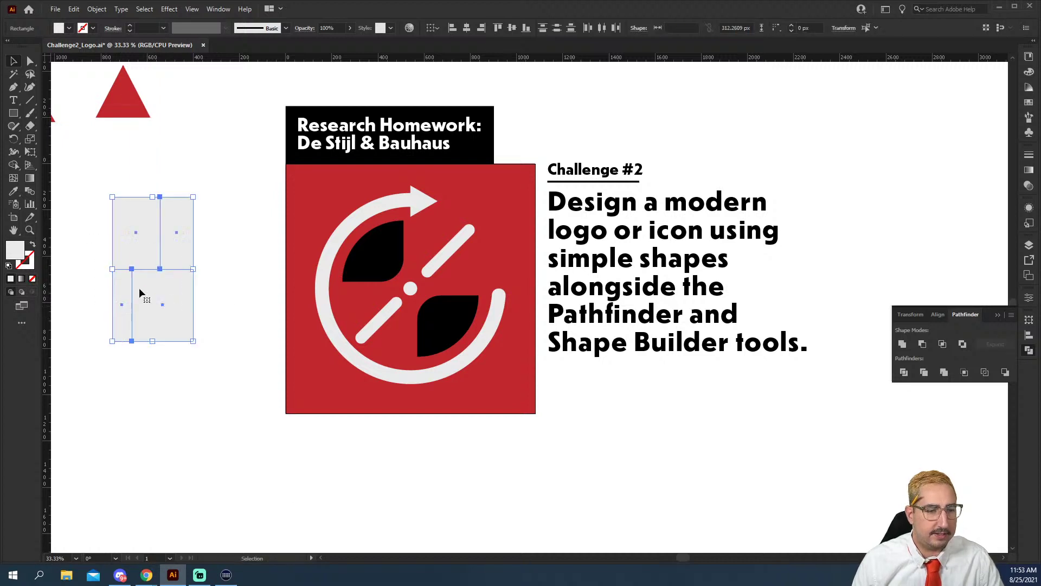
Give the four rectangles no fill and a black 10 pt stroke.
key("i")
left_click(378, 258)
key("shift+x")
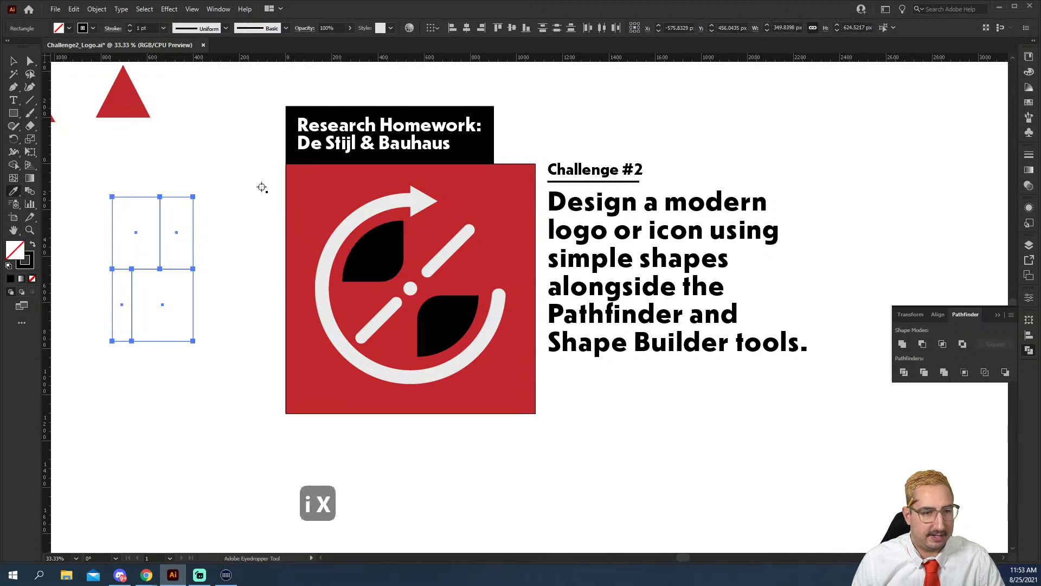
left_click(145, 28)
key("shift+Up")
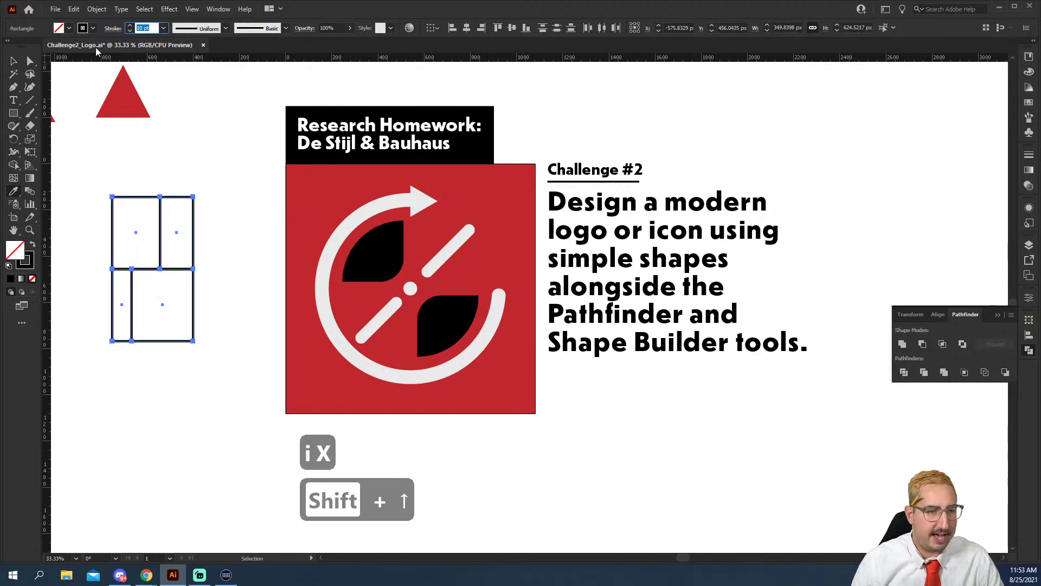
Fill the grid's upper-left rectangle with light gray and the upper-right one with bright red.
left_click(13, 60)
left_click(141, 222)
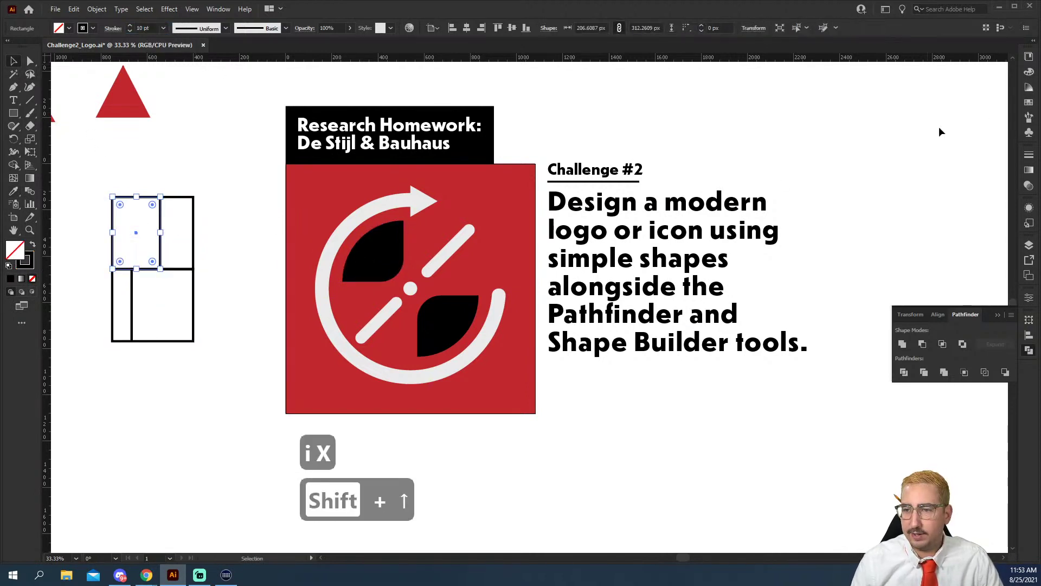
left_click(1029, 102)
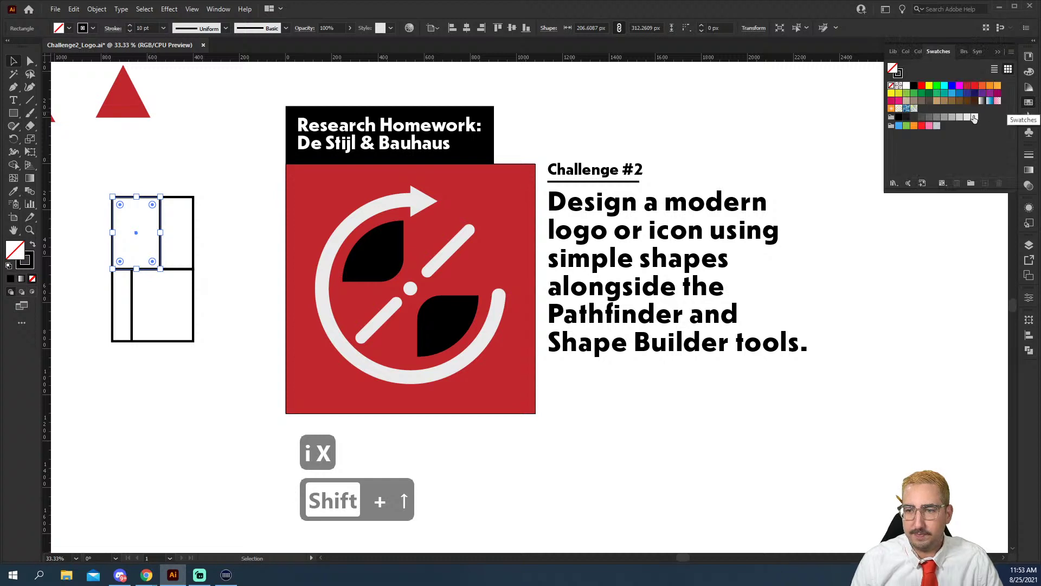
left_click(967, 117)
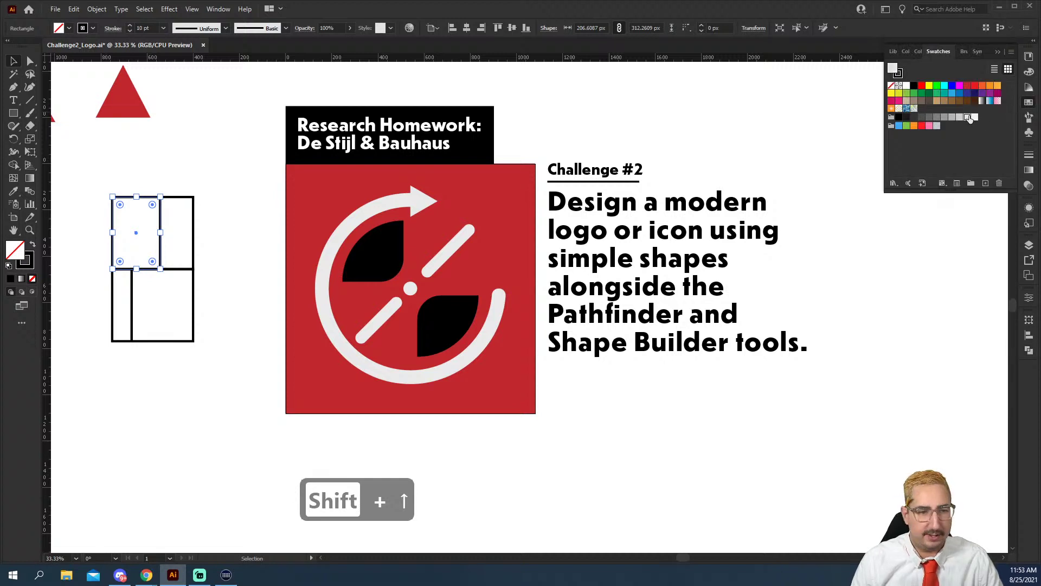
left_click(179, 219)
left_click(921, 85)
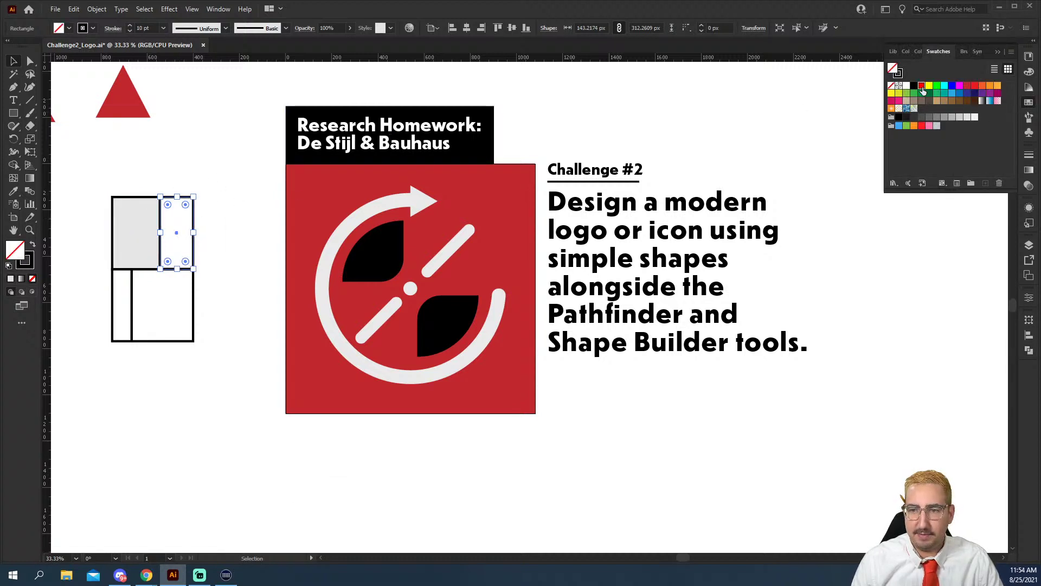
Fill the grid's lower-right rectangle with yellow and the narrow lower-left one with light blue.
left_click(168, 321)
left_click(929, 85)
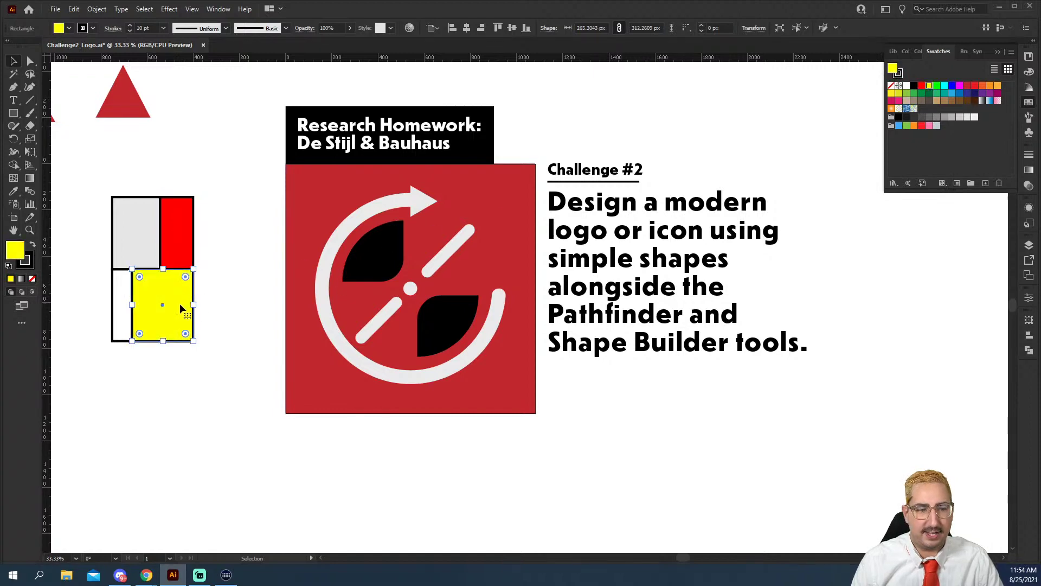
left_click(111, 296)
left_click(952, 94)
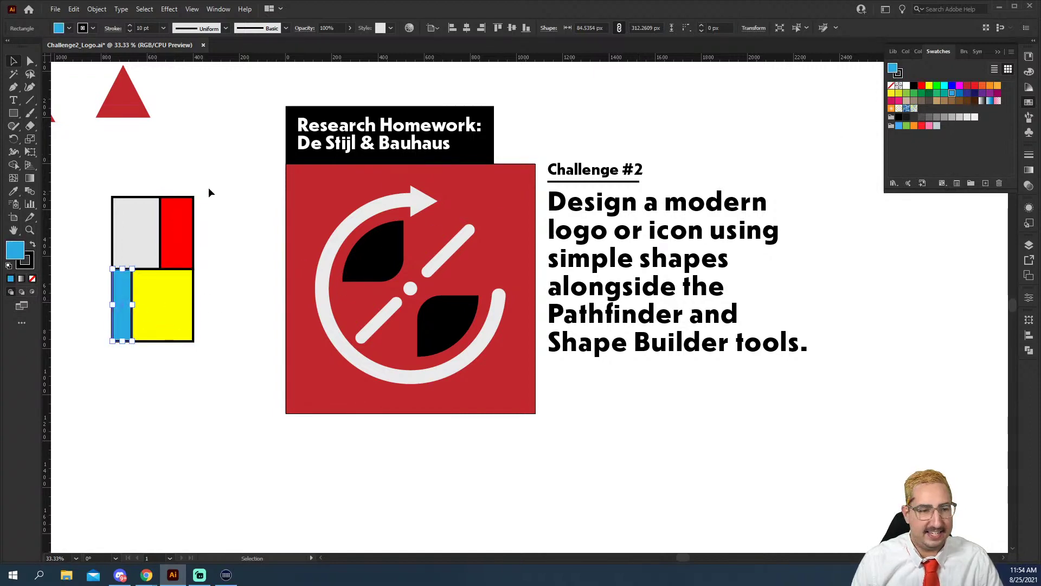
left_click(231, 278)
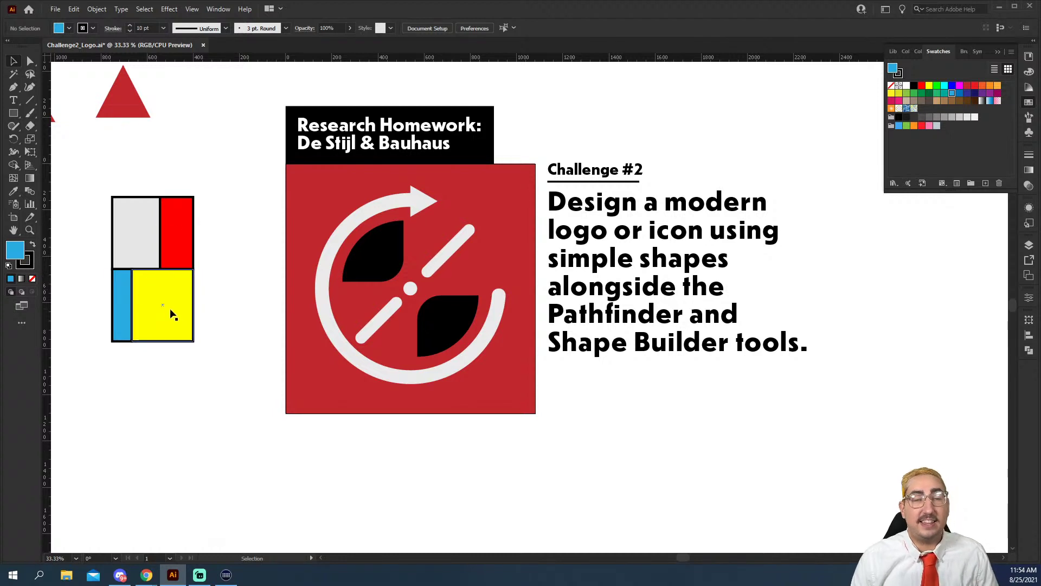